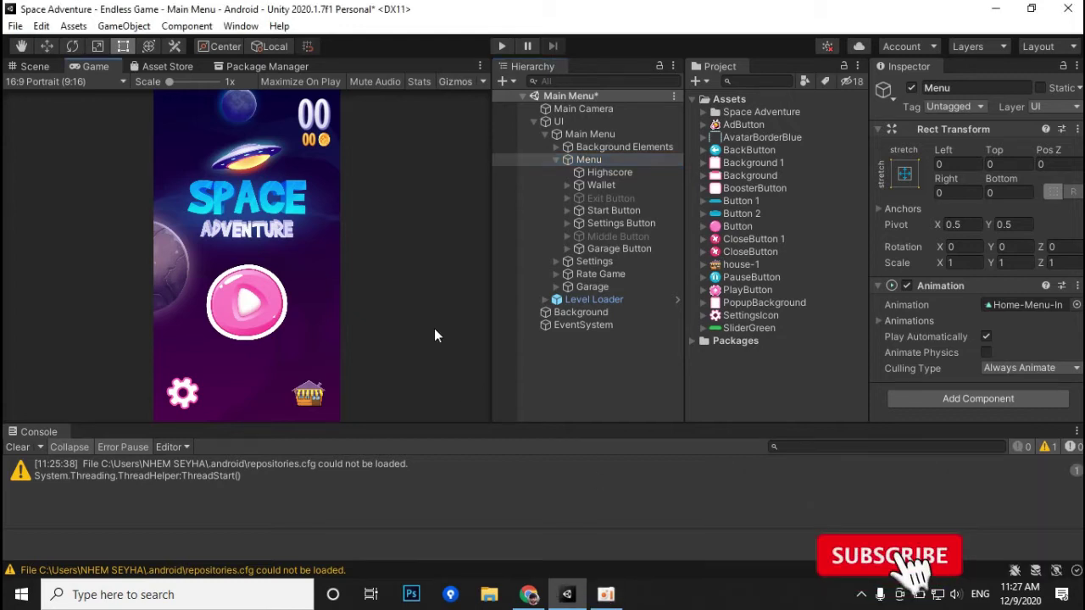
Add a UI Button under Menu and place it right after Wallet in the hierarchy.
right_click(598, 160)
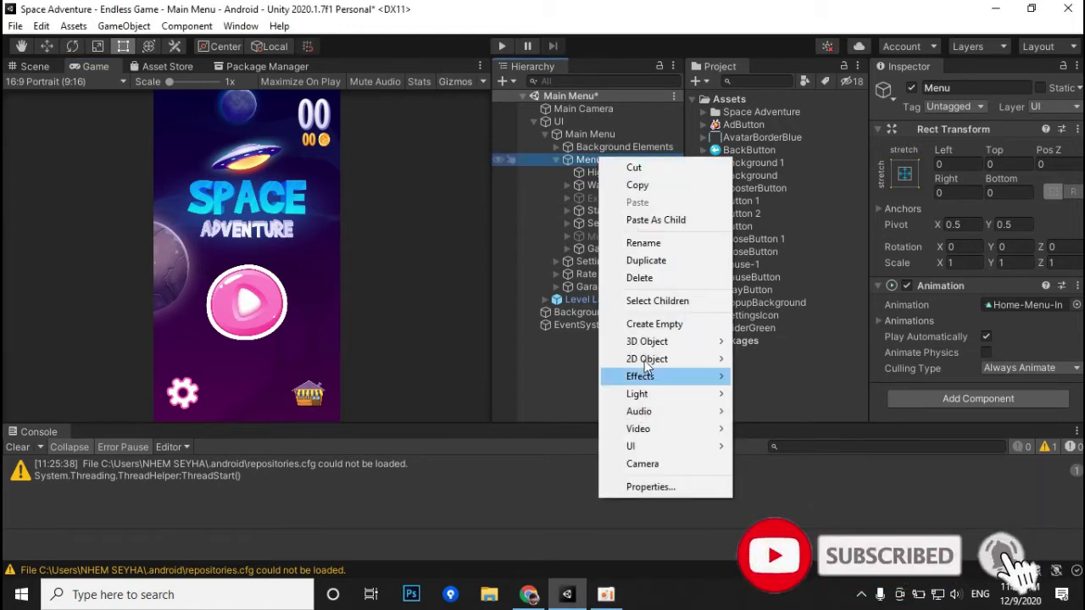
mouse_move(642, 446)
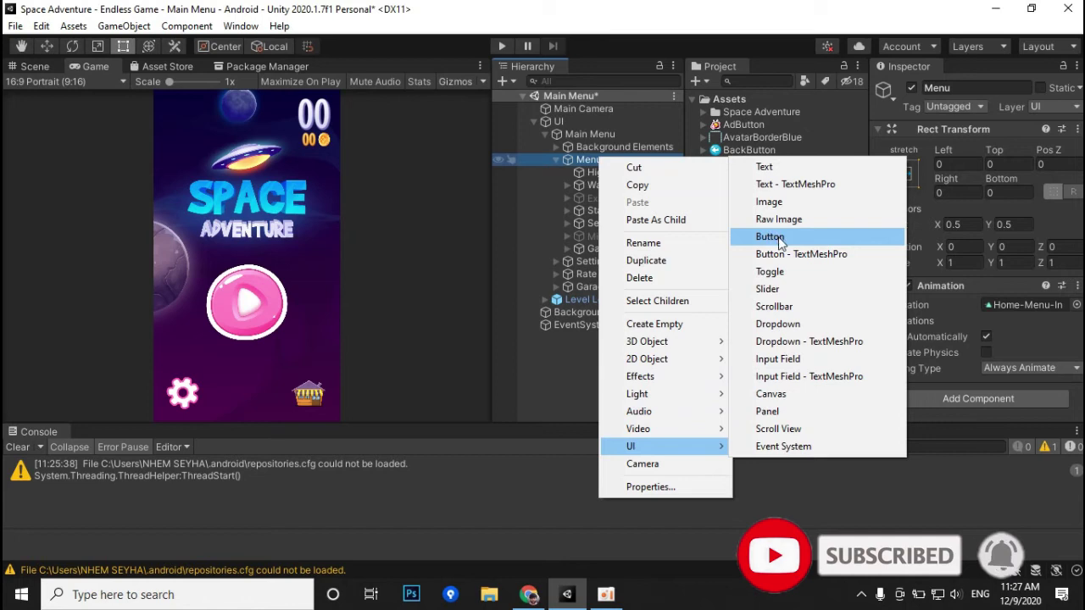
left_click(775, 237)
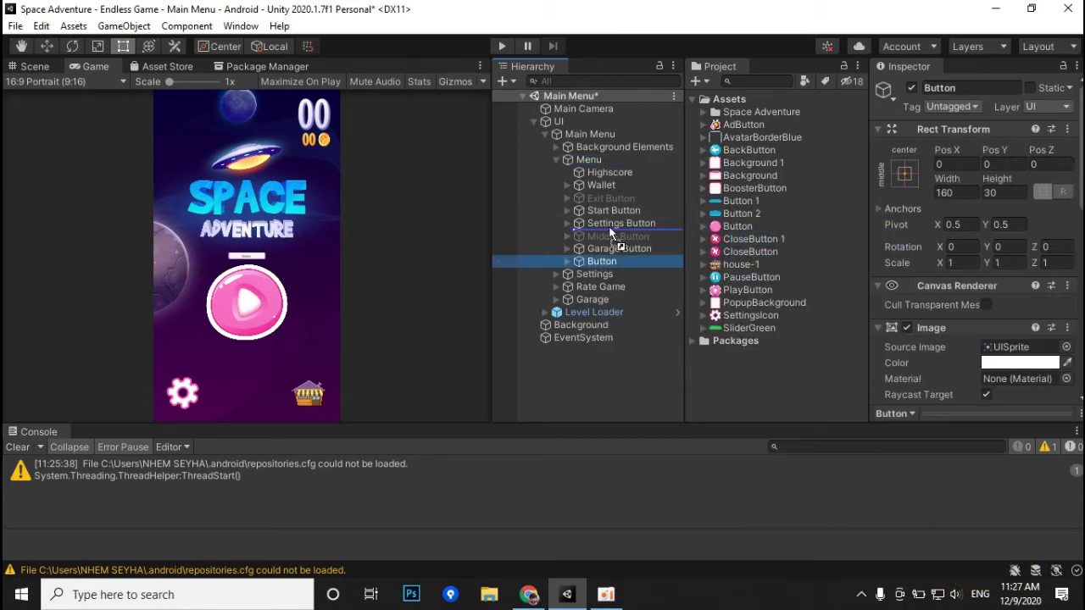
left_click_drag(598, 264, 626, 197)
Rename the button to ButtonAds and set its width and height to 150.
left_click(627, 197)
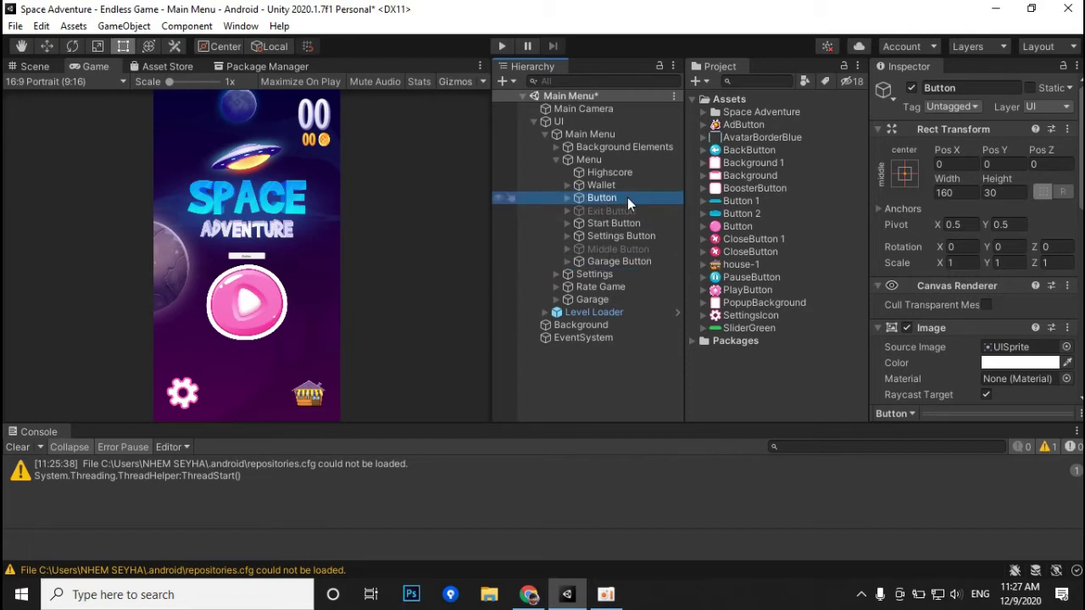
key("BackSpace")
type("s")
key("Return")
left_click(970, 198)
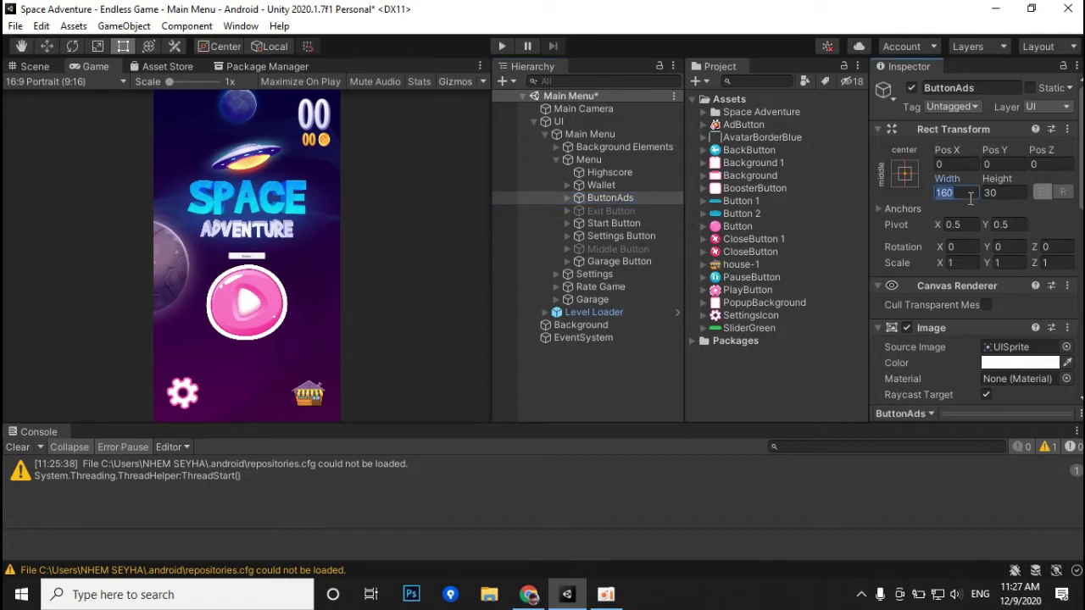
type("150")
key("Tab")
type("150")
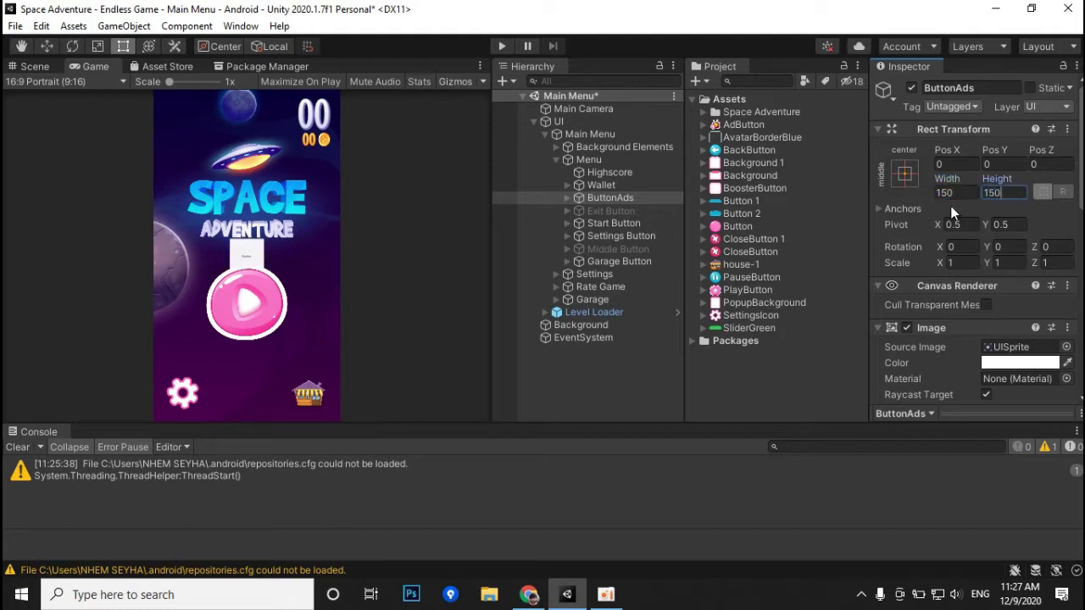
Hide ButtonAds' Text child so the label no longer shows.
left_click(567, 197)
left_click(600, 211)
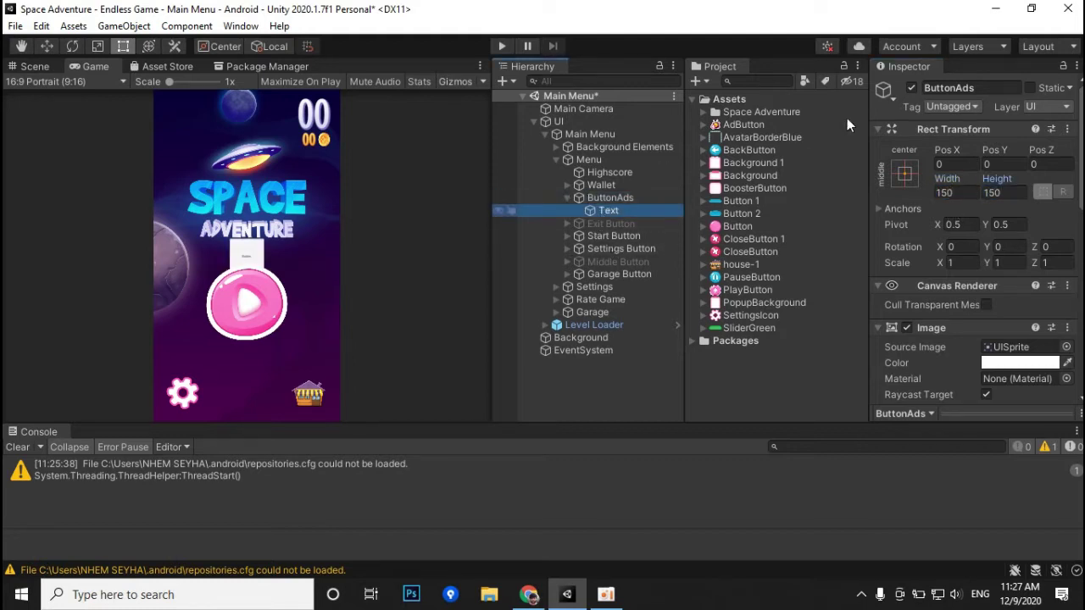
left_click(912, 89)
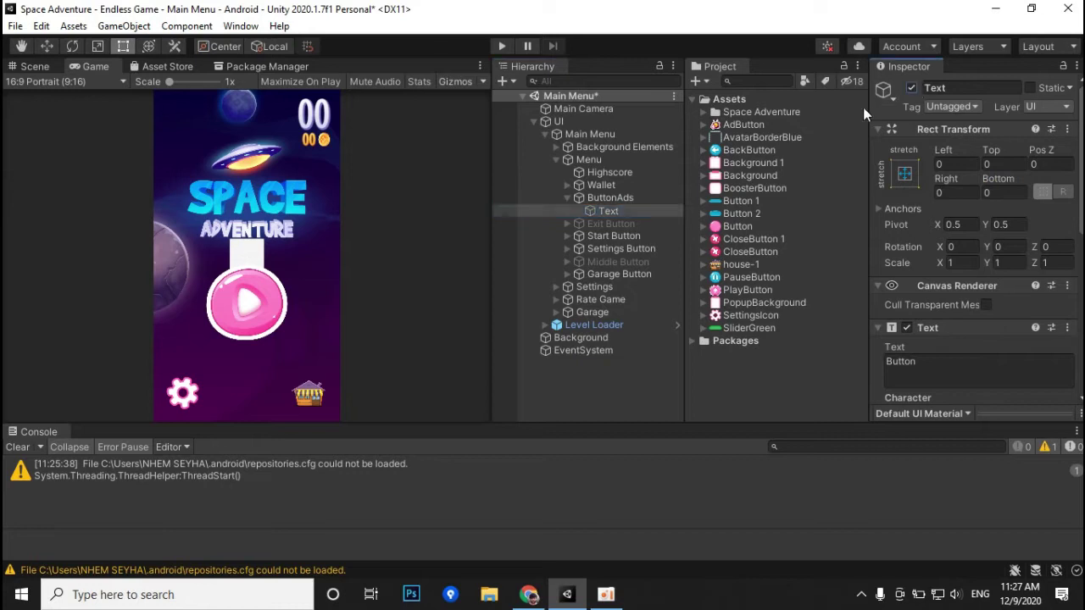
Set the ButtonAds Image Source Image to the AdButton sprite.
left_click(620, 197)
left_click(1066, 344)
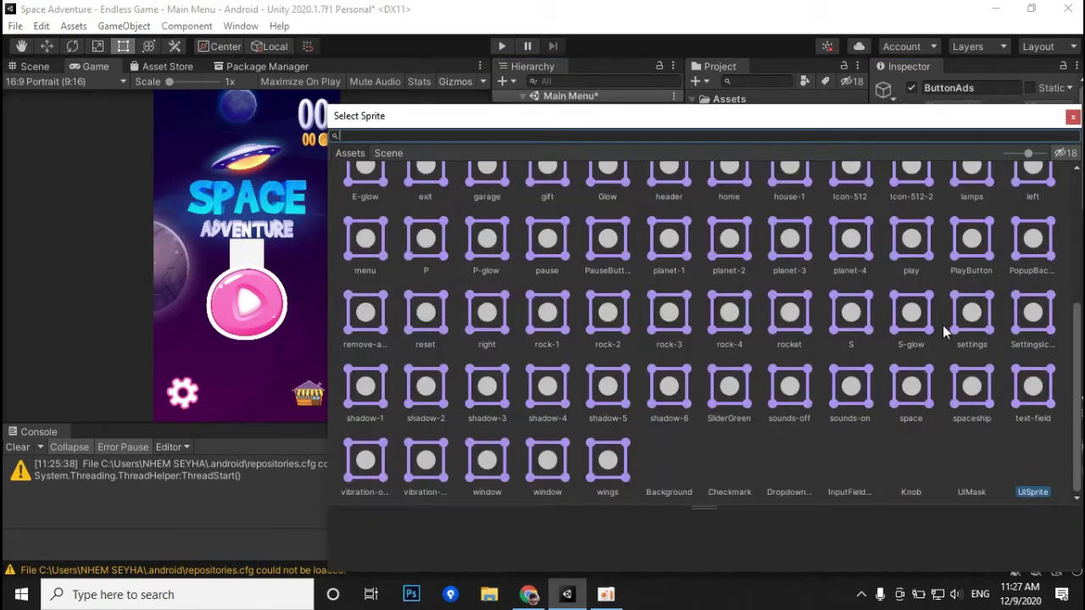
scroll(699, 285, "up", 3)
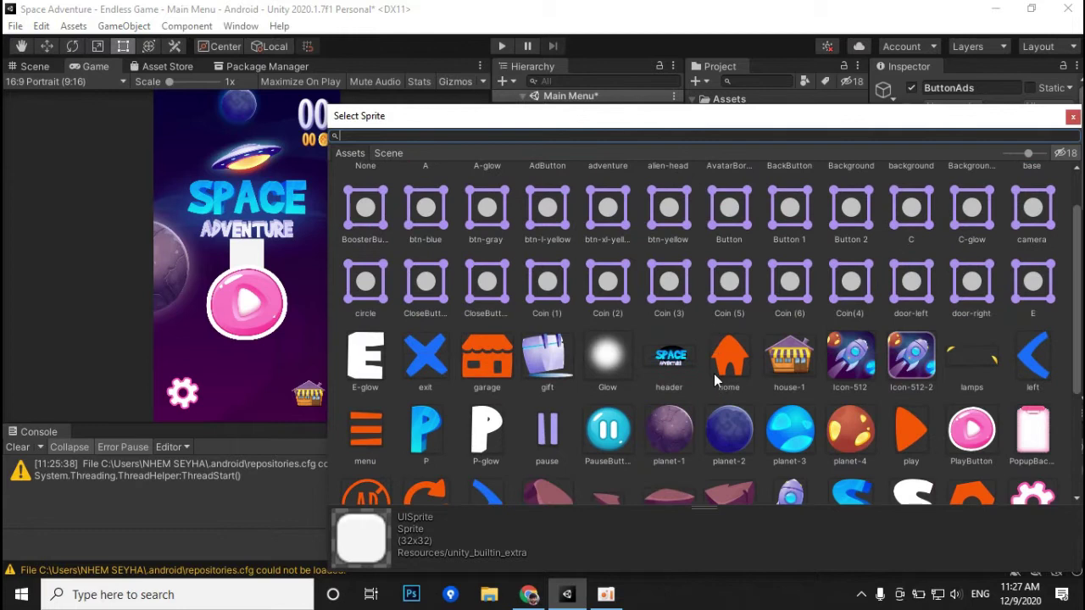
scroll(714, 371, "up", 1)
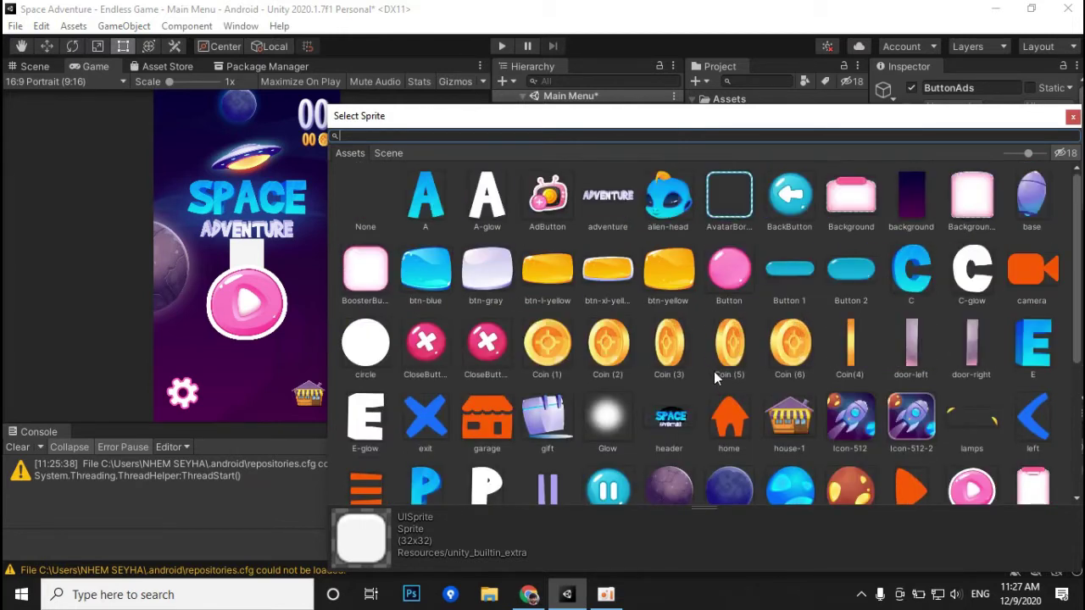
left_click(560, 201)
double_click(560, 205)
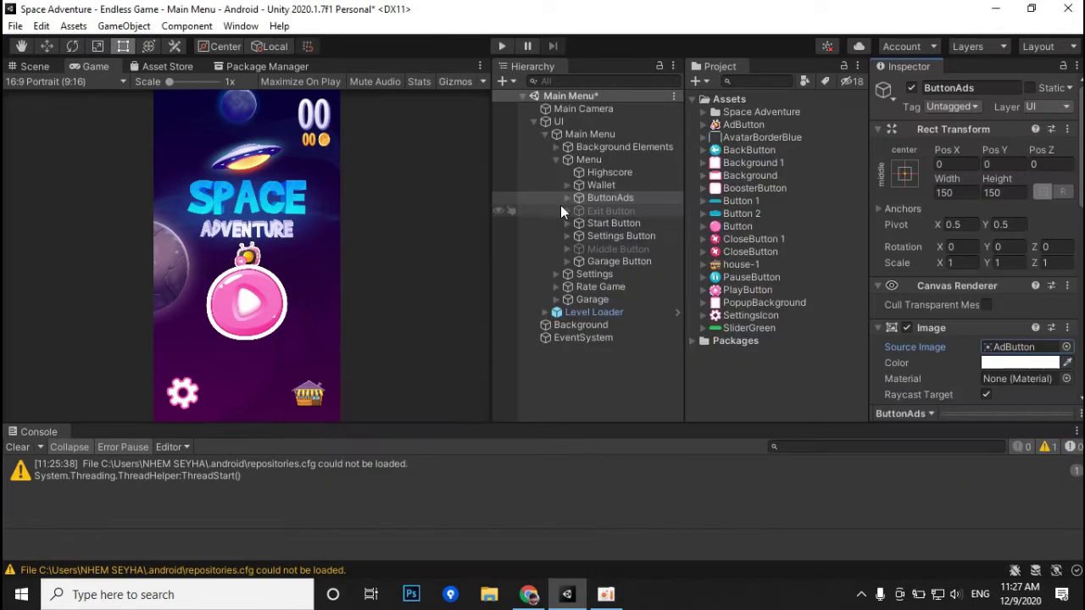
Keep the middle-center anchor and move ButtonAds right to Pos X 296.6.
left_click(904, 176)
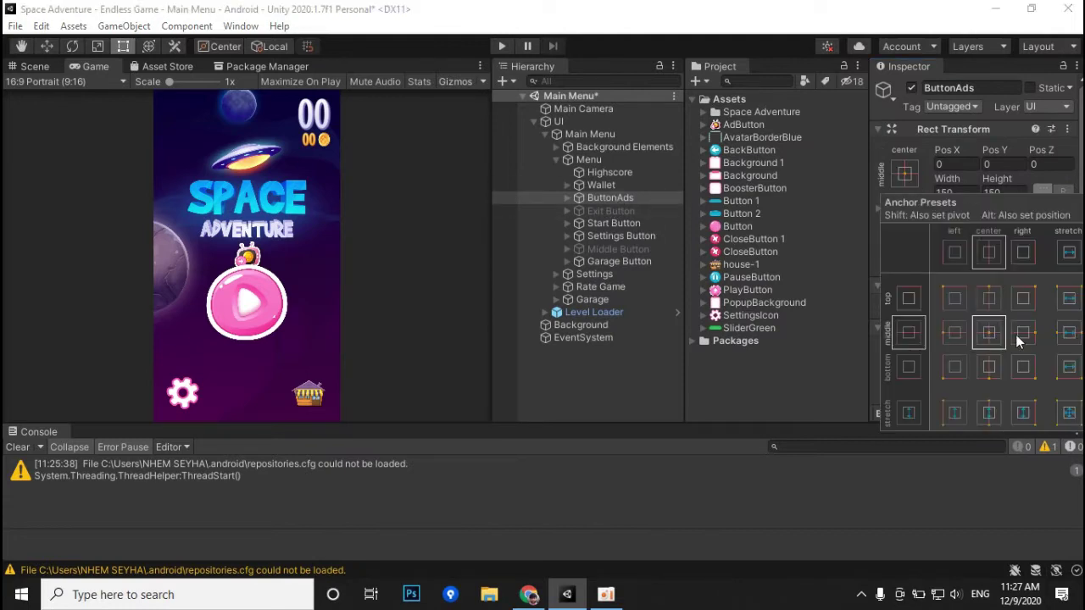
left_click(1023, 301)
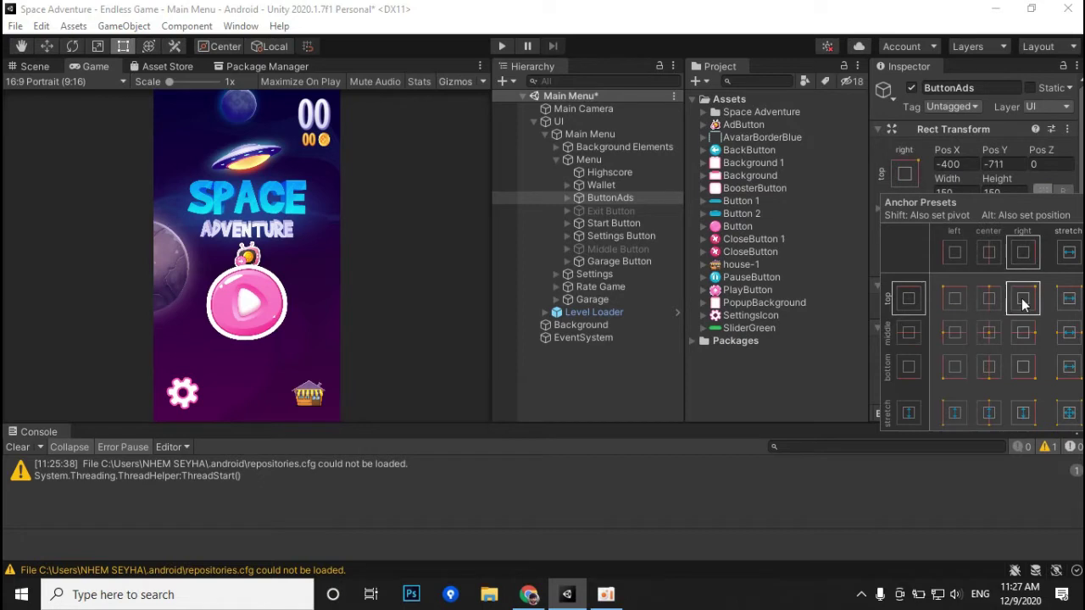
left_click(990, 336)
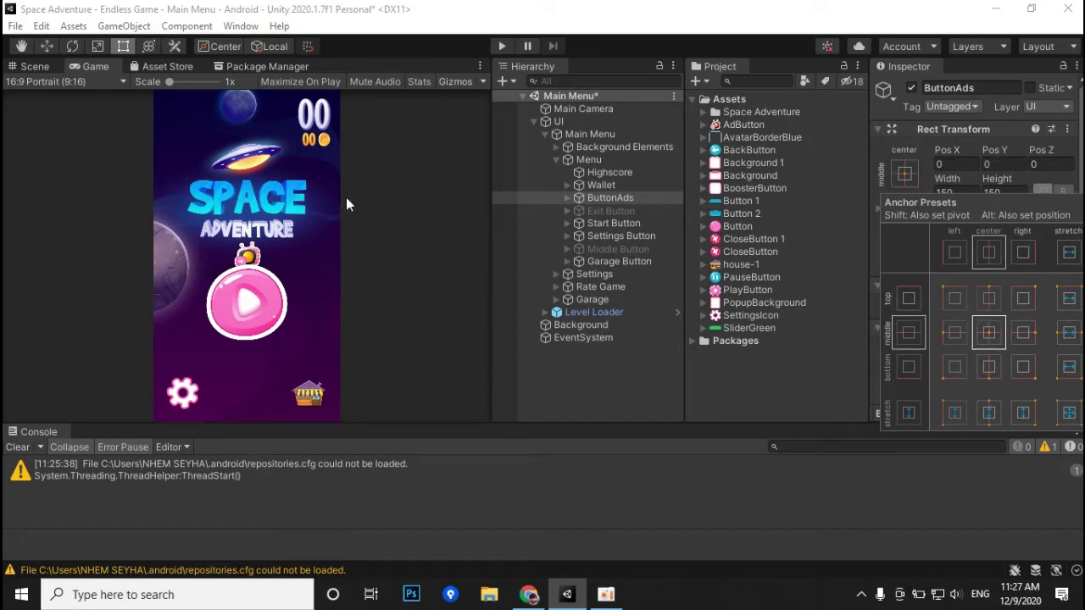
left_click(610, 200)
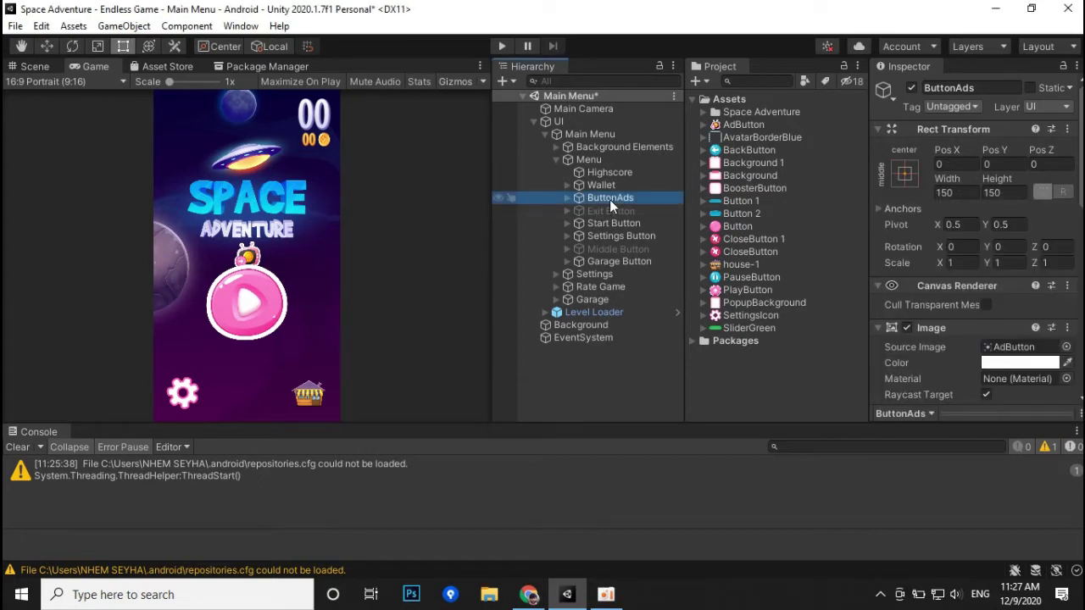
left_click_drag(948, 149, 988, 145)
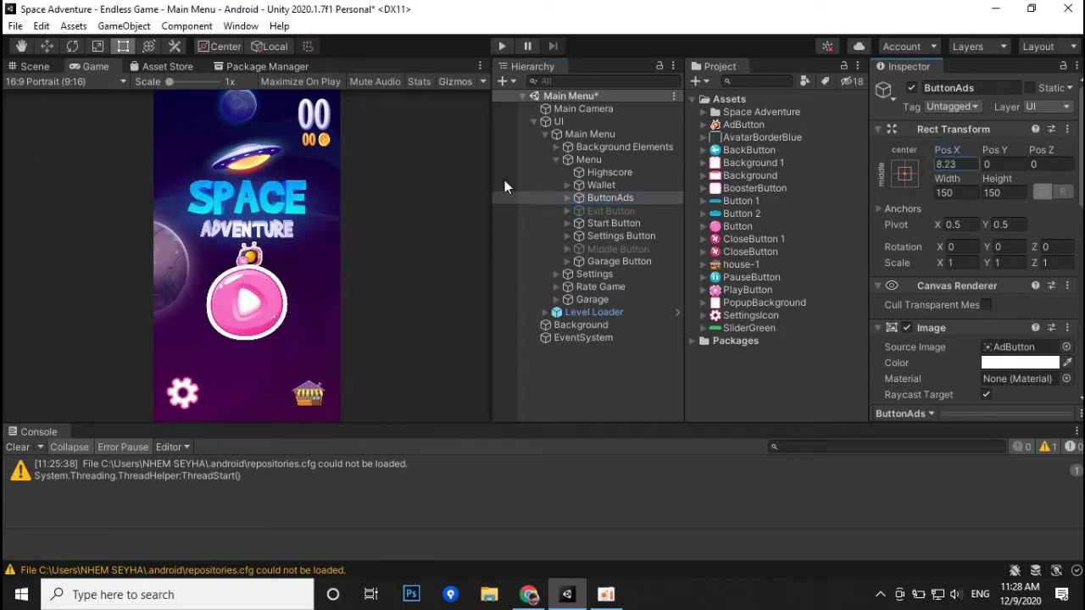
left_click_drag(49, 215, 26, 233)
left_click_drag(955, 150, 184, 338)
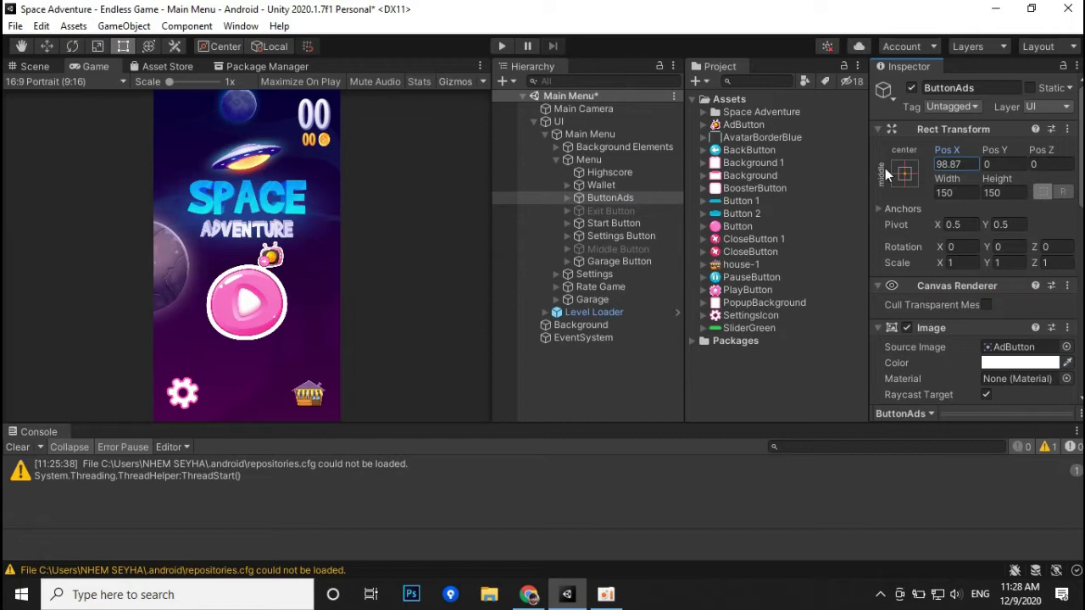
left_click_drag(951, 148, 631, 252)
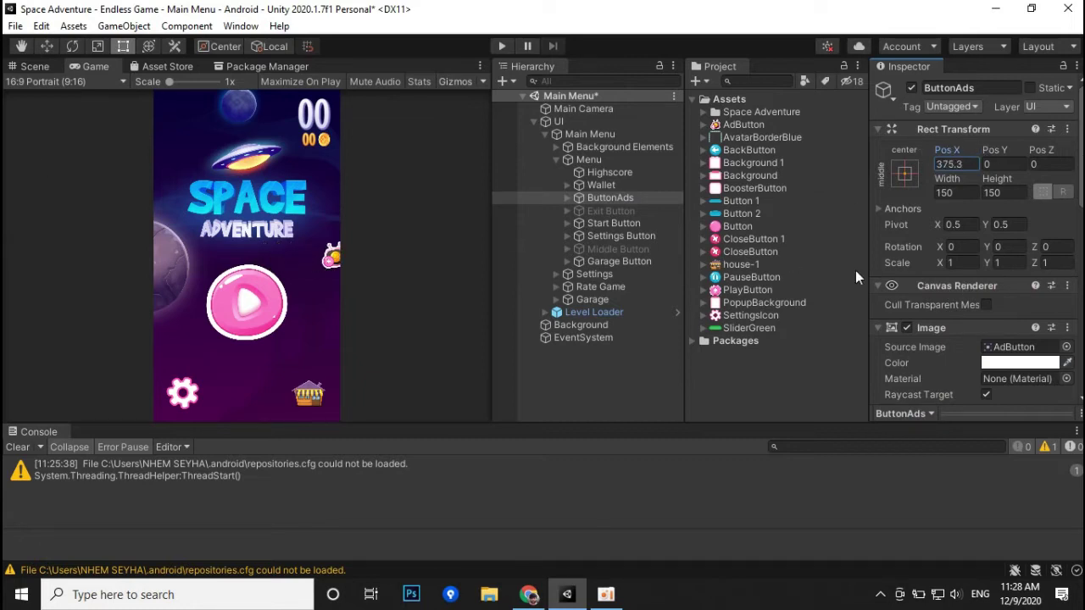
left_click_drag(630, 252, 1035, 139)
Set ButtonAds' Pos Y to about 365, just below the coin counter.
left_click(1022, 164)
type("200")
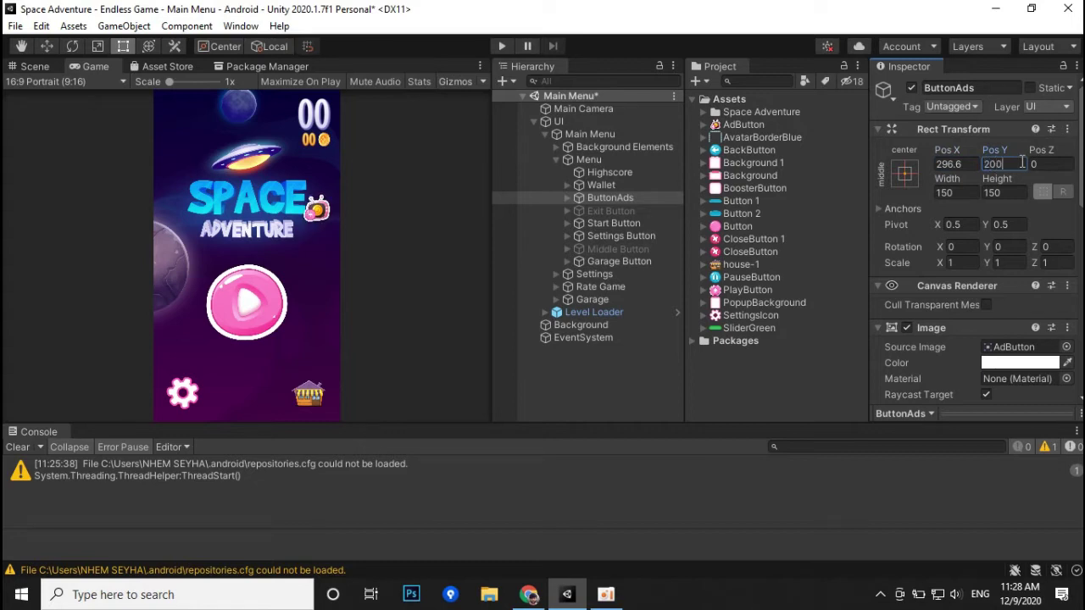
key("BackSpace")
key("BackSpace")
key("BackSpace")
type("400")
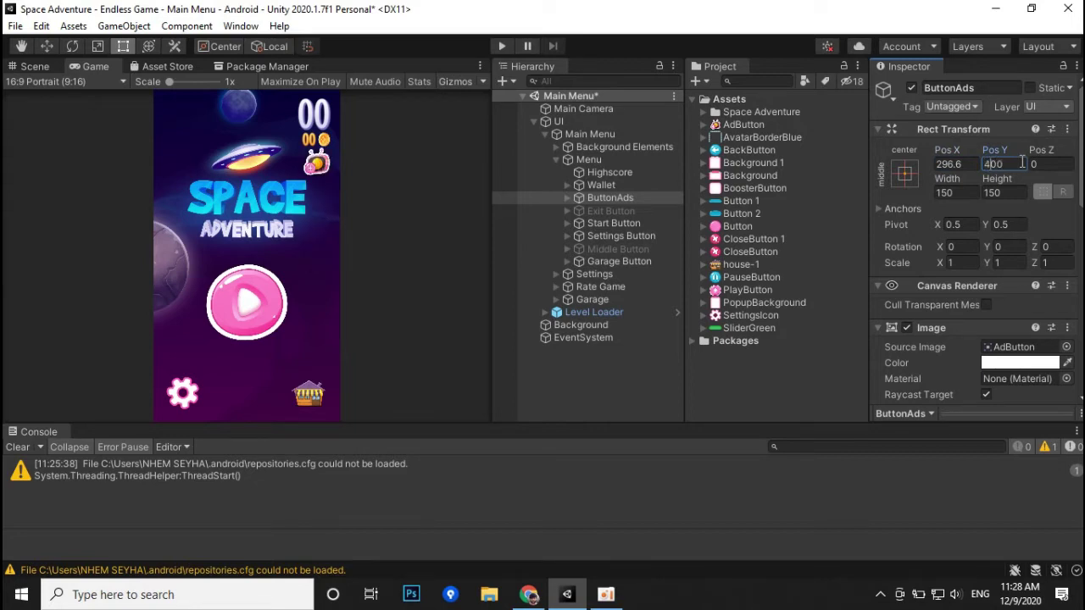
mouse_move(997, 146)
left_mouse_down()
mouse_move(872, 162)
mouse_move(897, 162)
left_mouse_up()
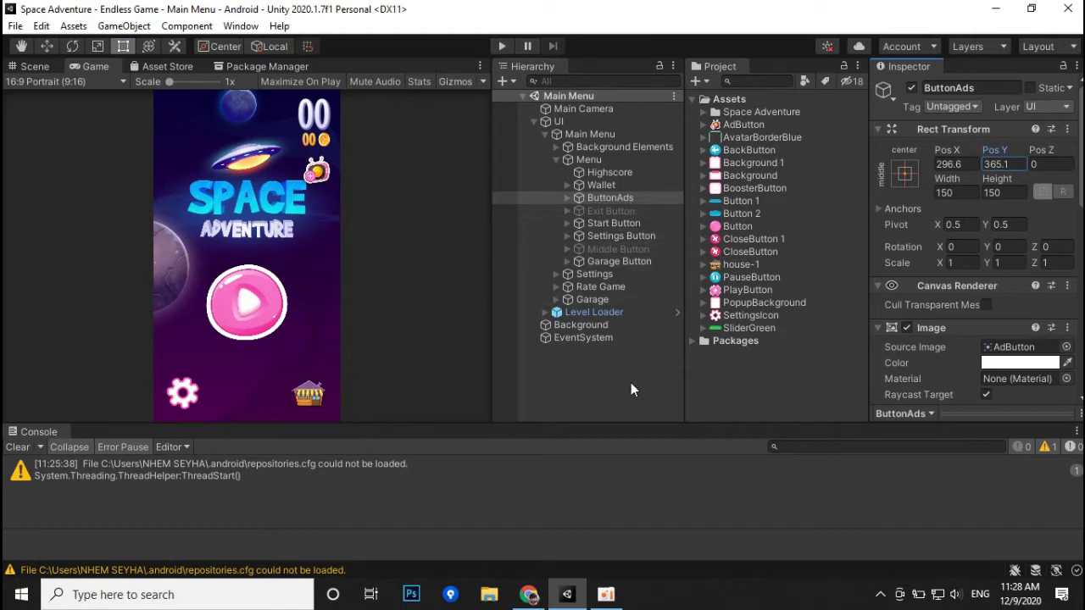
Clear the console warning and deselect ButtonAds.
left_click(38, 452)
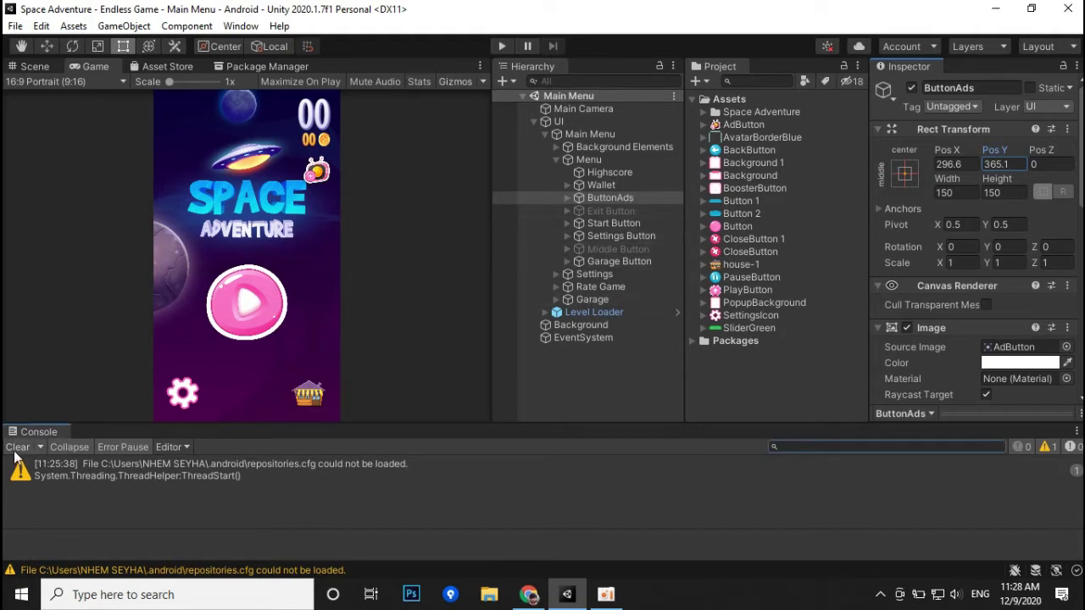
left_click(741, 364)
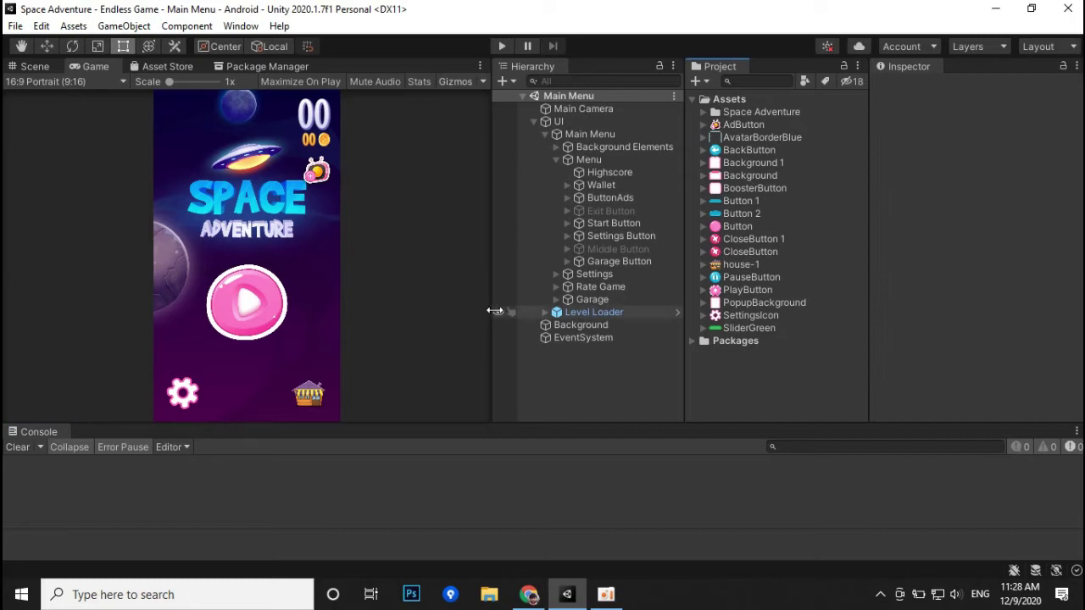
right_click(743, 379)
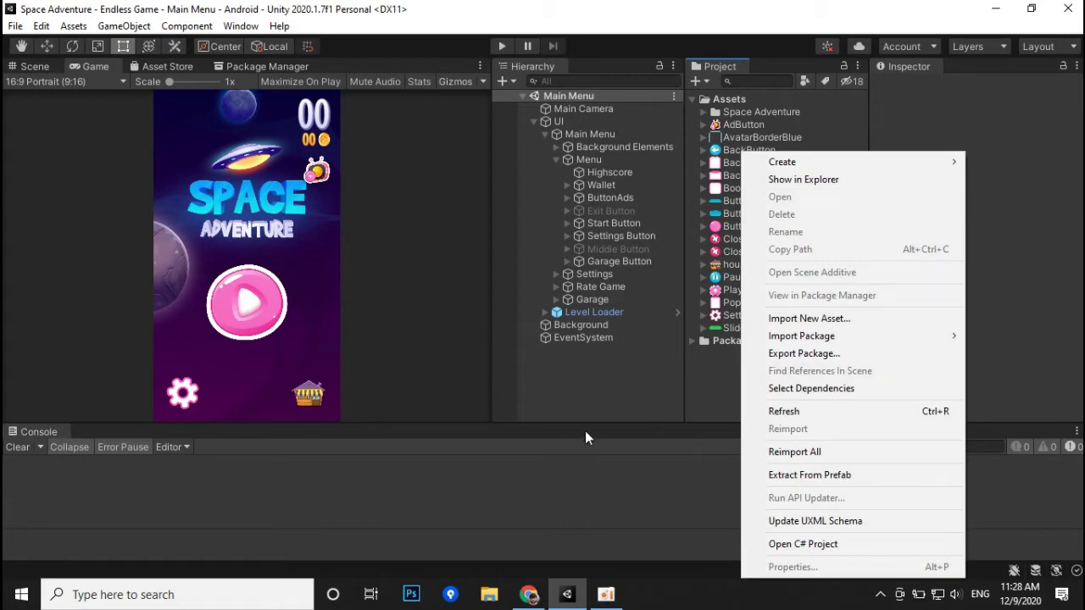
In File Explorer, browse to Local Disk (E:).
left_click(621, 401)
left_click(488, 590)
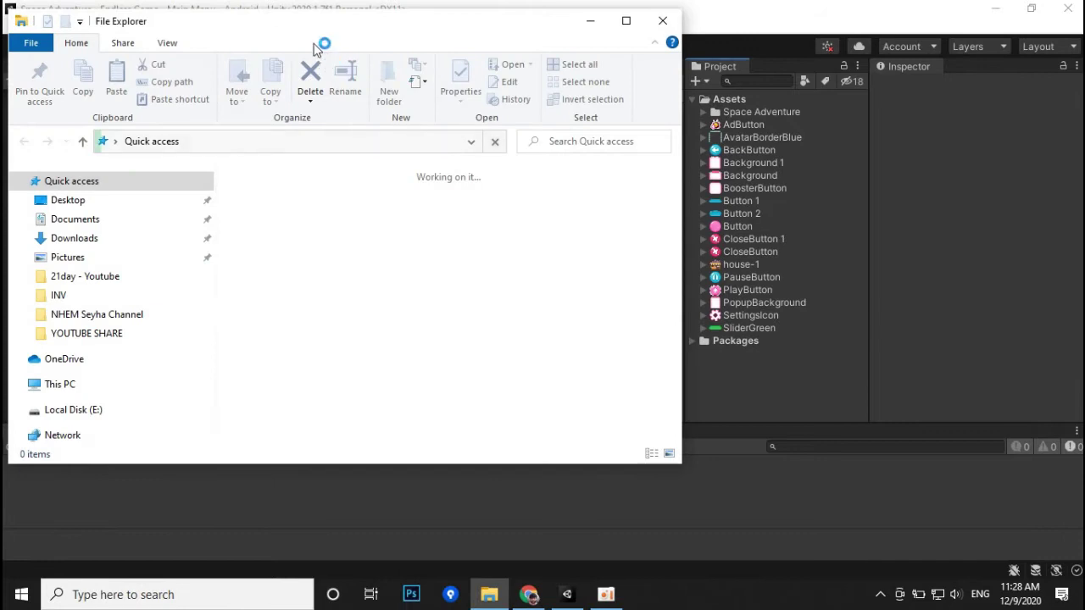
left_click_drag(301, 19, 391, 55)
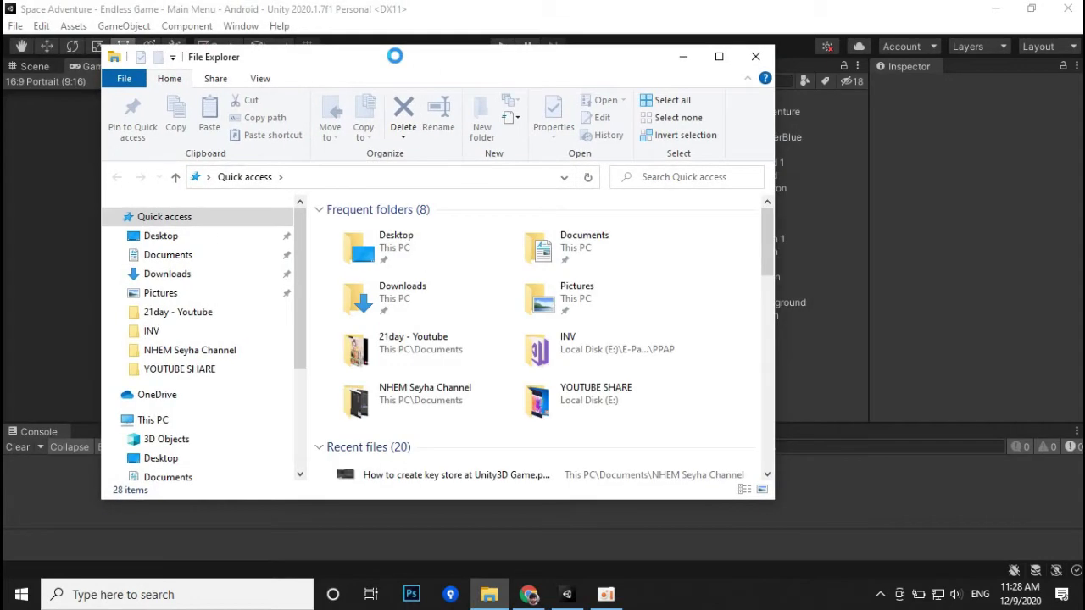
left_click(183, 402)
left_click(190, 419)
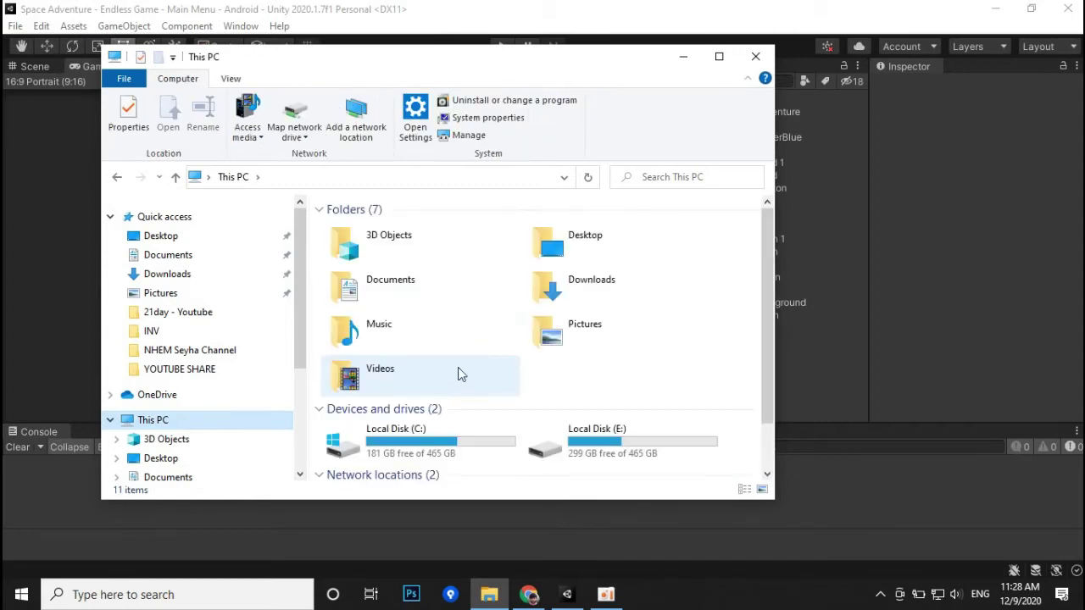
left_click(612, 431)
double_click(612, 431)
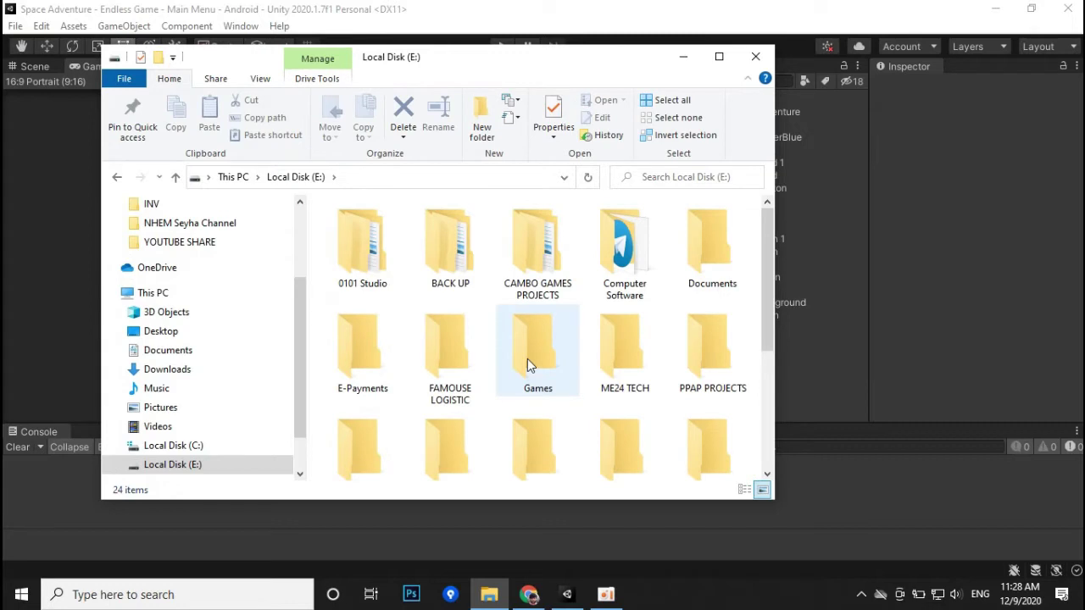
Launch UnityAdsManager.unitypackage from the E:\Unity Plugin folder.
scroll(527, 359, "down", 2)
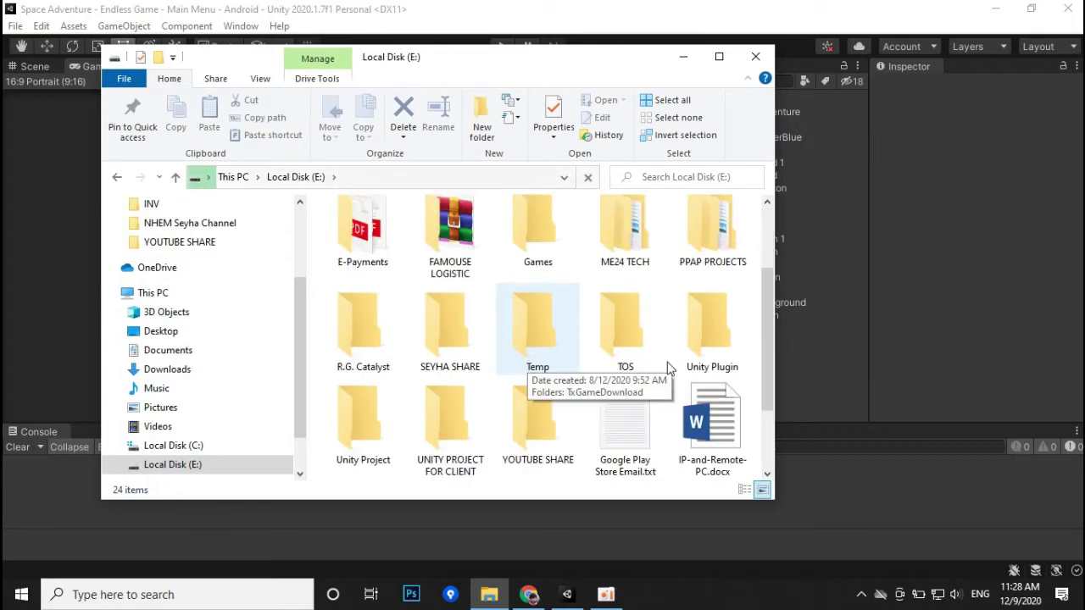
left_click(715, 341)
double_click(715, 336)
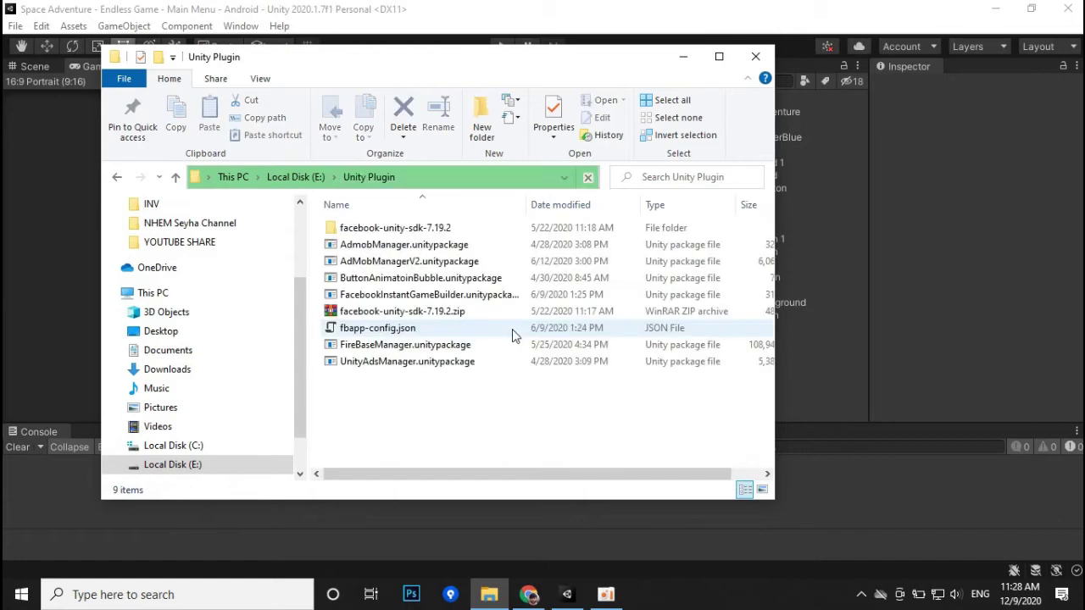
left_click(433, 244)
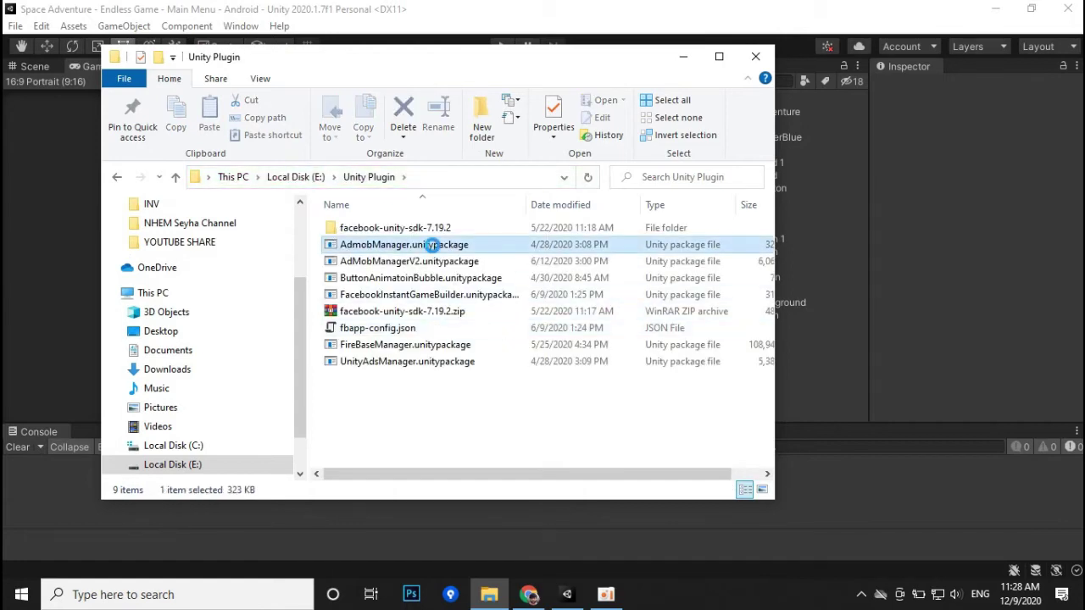
left_click(440, 362)
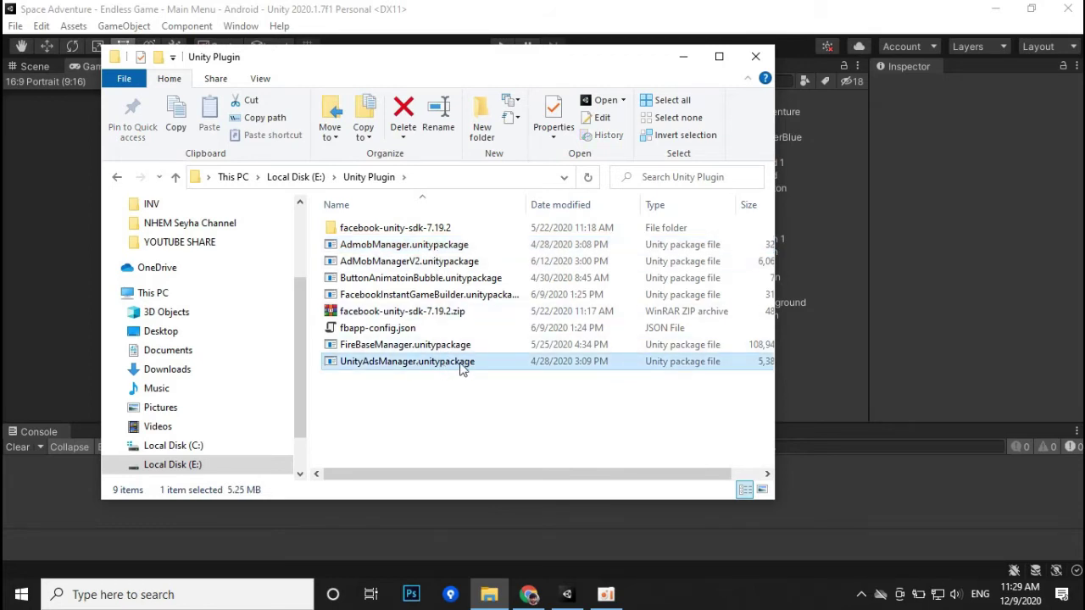
double_click(462, 365)
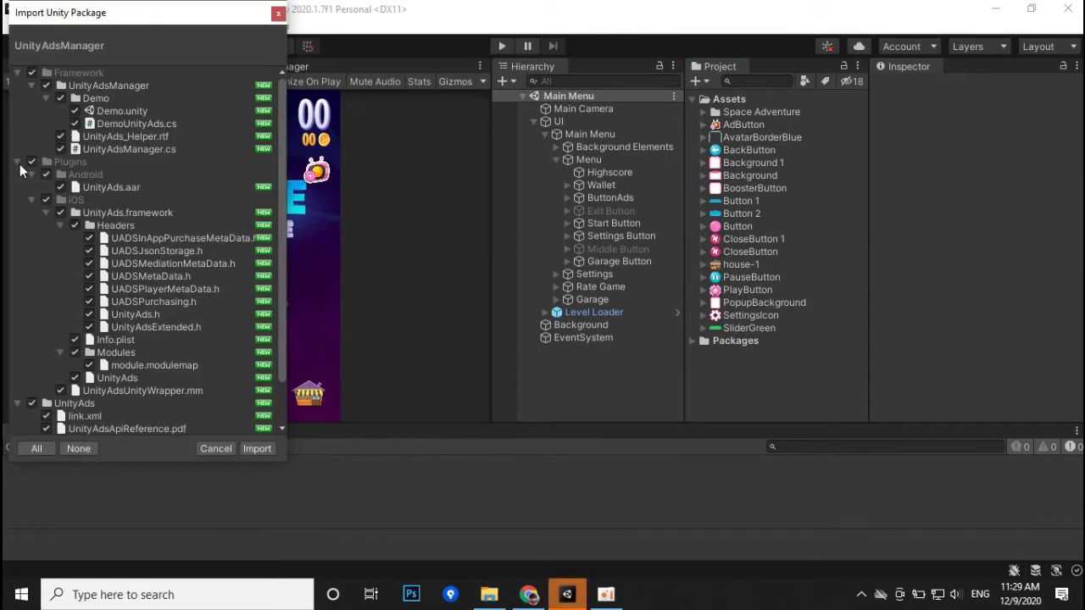
Collapse the Plugins and UnityAdsManager folders and import the package with all items checked.
left_click(18, 162)
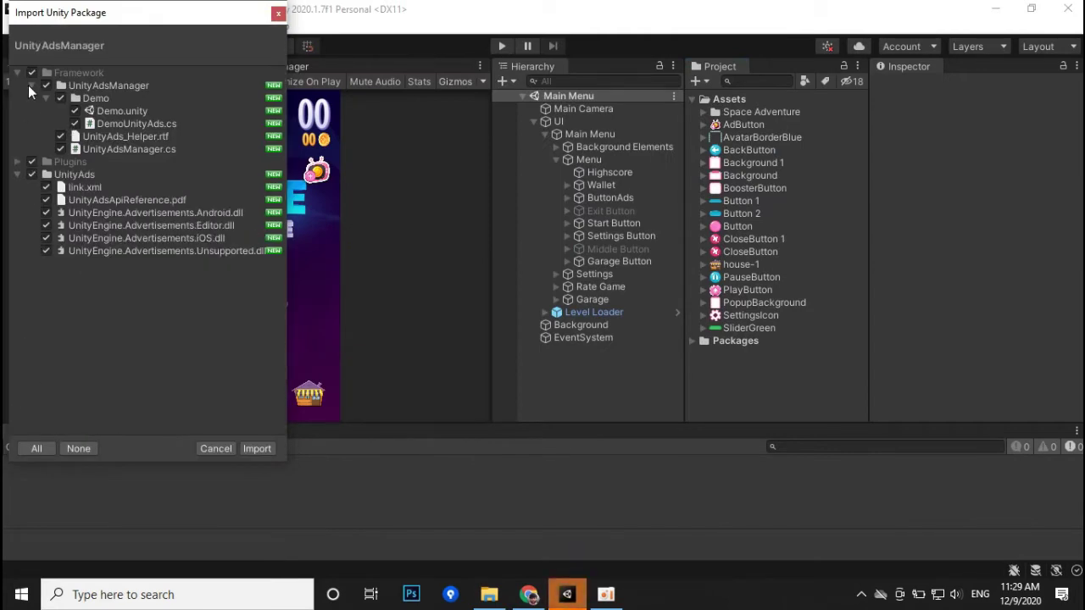
left_click(31, 85)
left_click(30, 86)
left_click(30, 86)
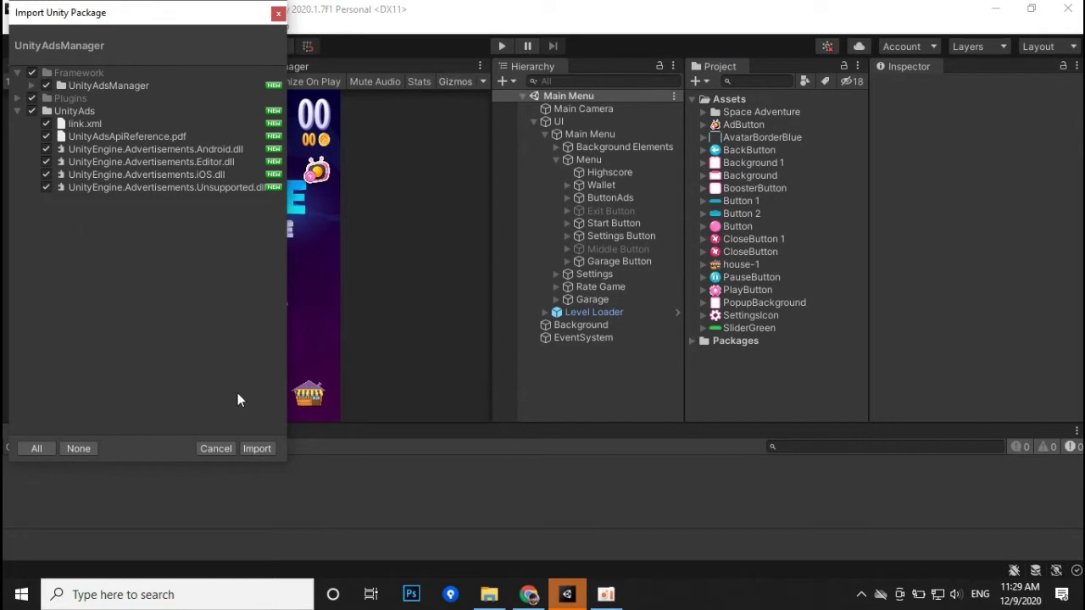
left_click(257, 448)
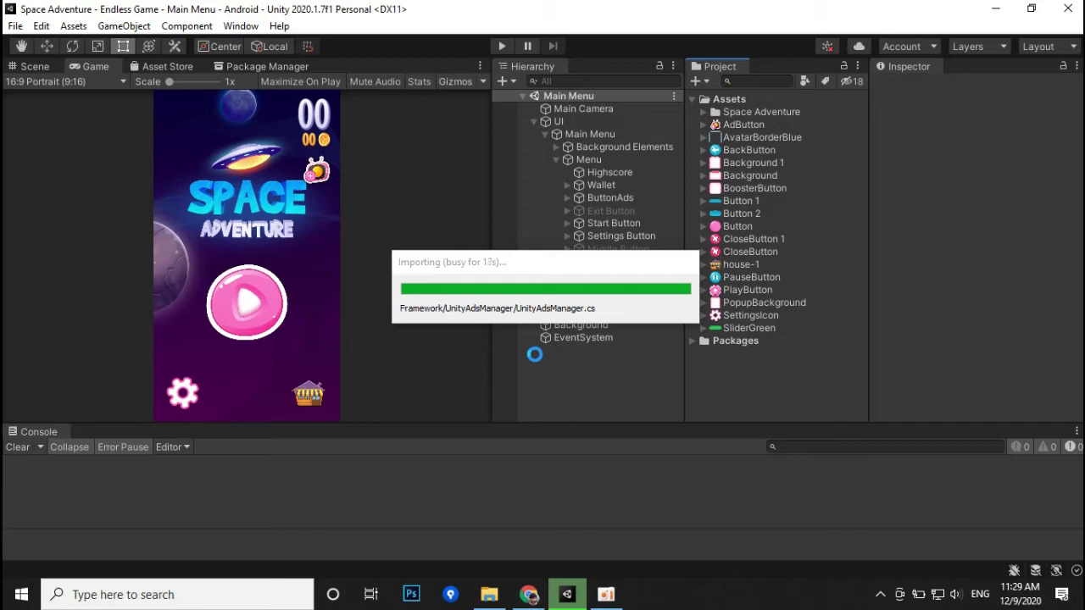
Create a new folder named Graphic under Assets.
left_click(605, 594)
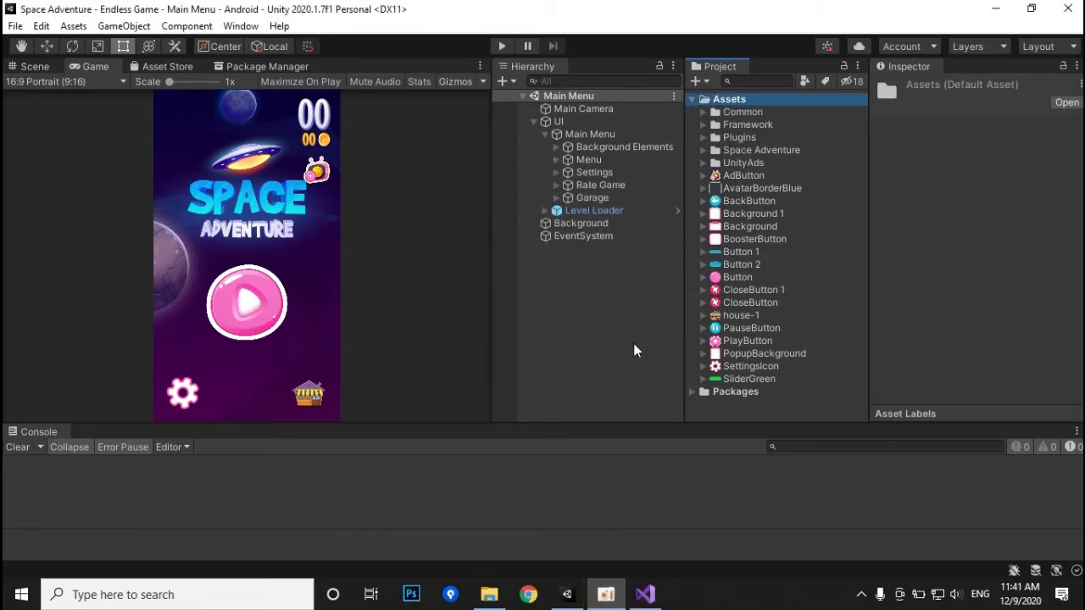
right_click(731, 99)
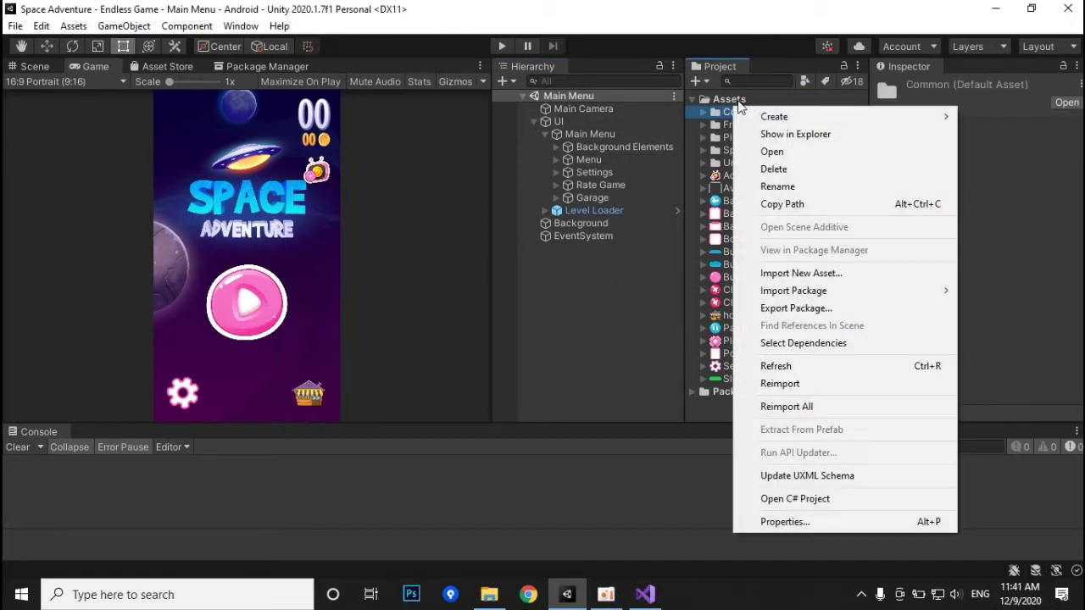
left_click(730, 100)
right_click(734, 100)
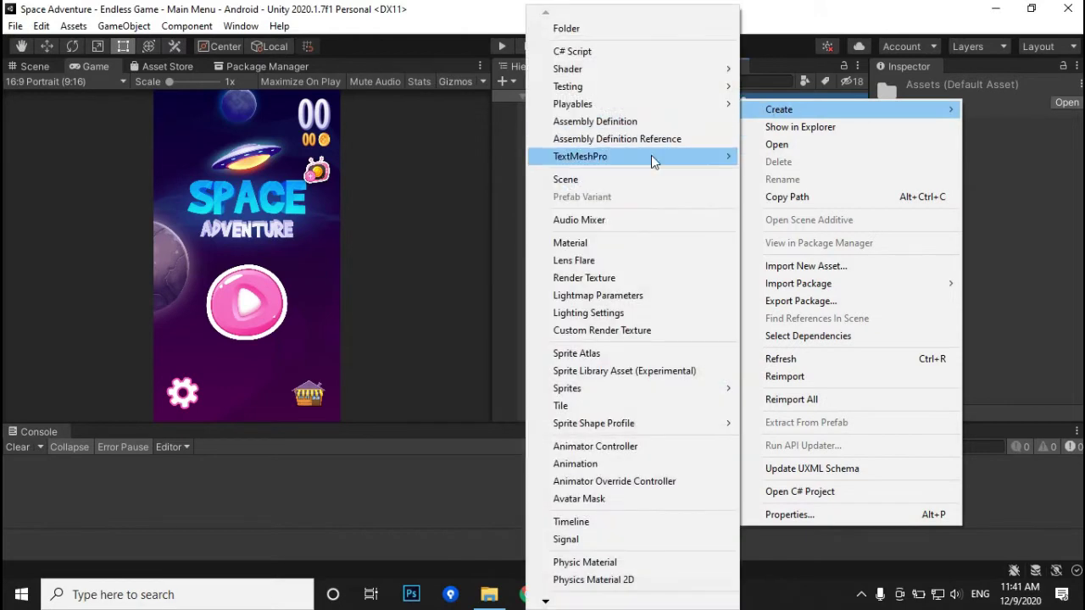
mouse_move(752, 109)
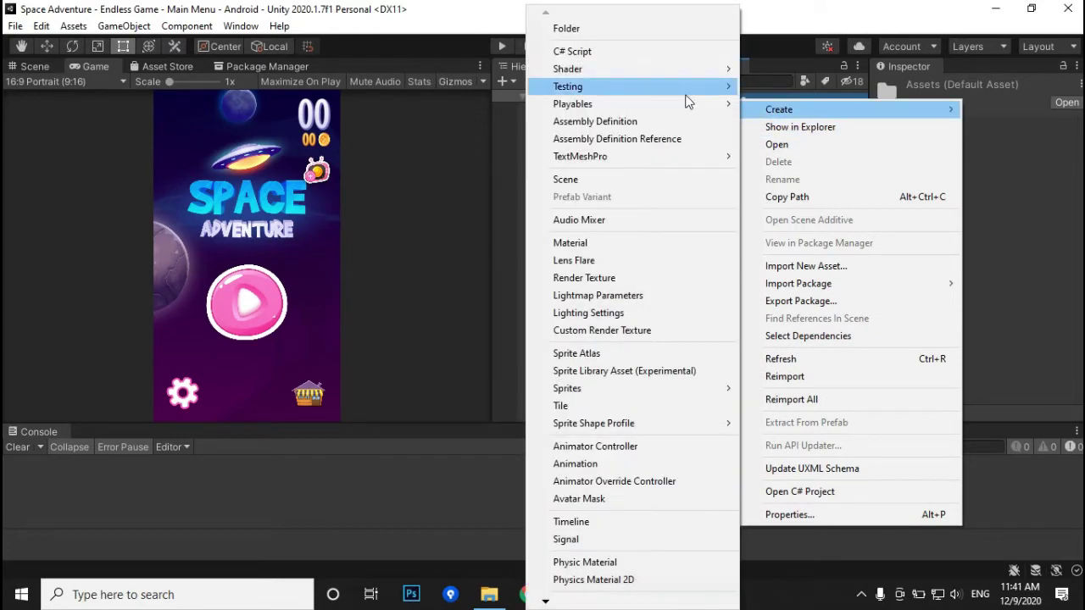
left_click(589, 30)
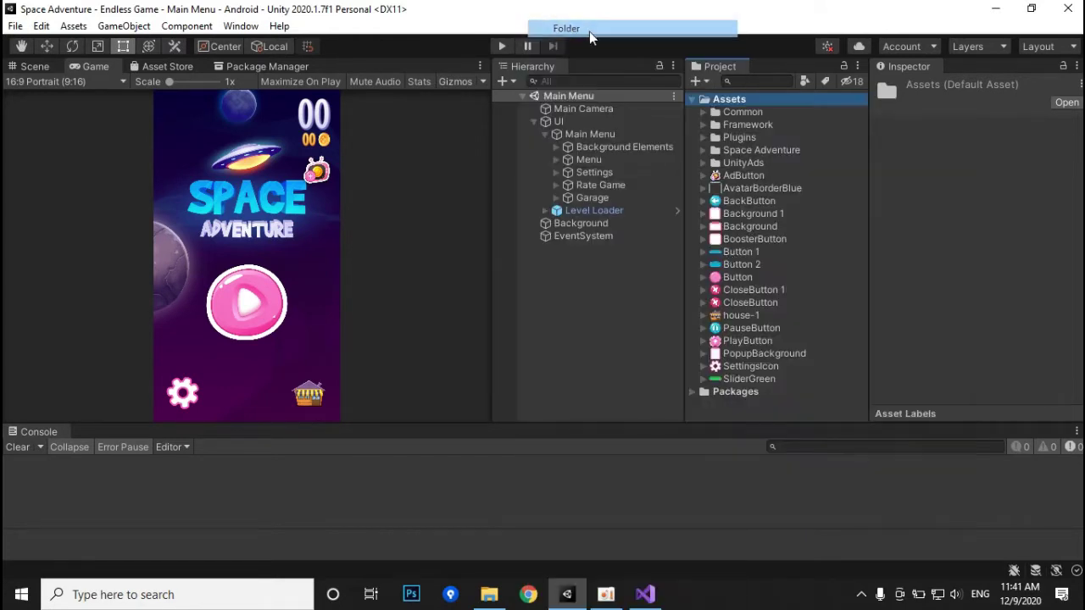
type("Gra")
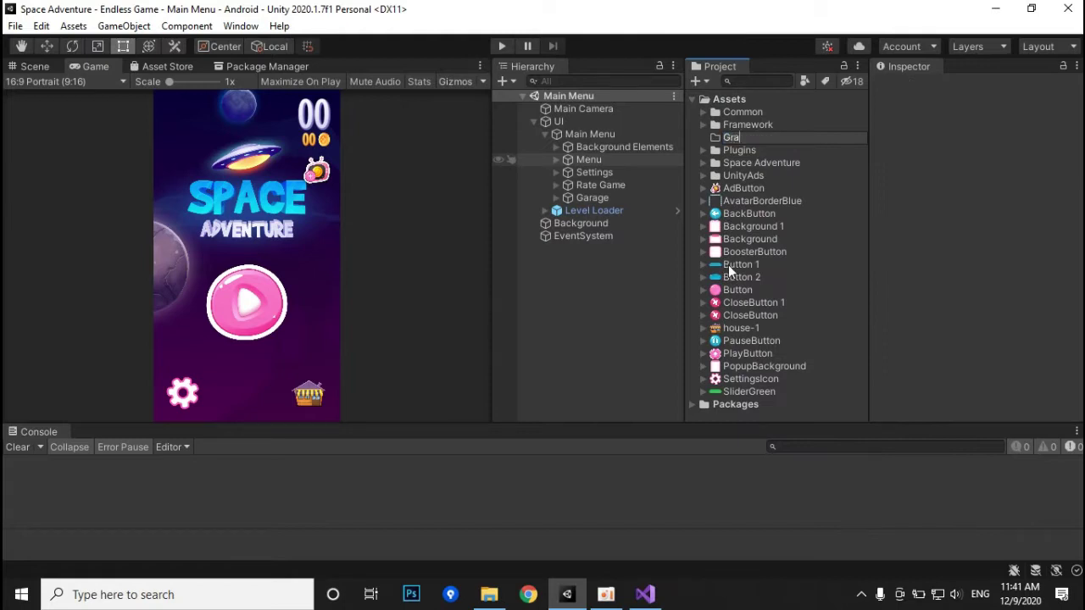
type("phic")
key("Return")
Move the 17 textures, AdButton through SliderGreen, into the Graphic folder.
left_click(747, 187)
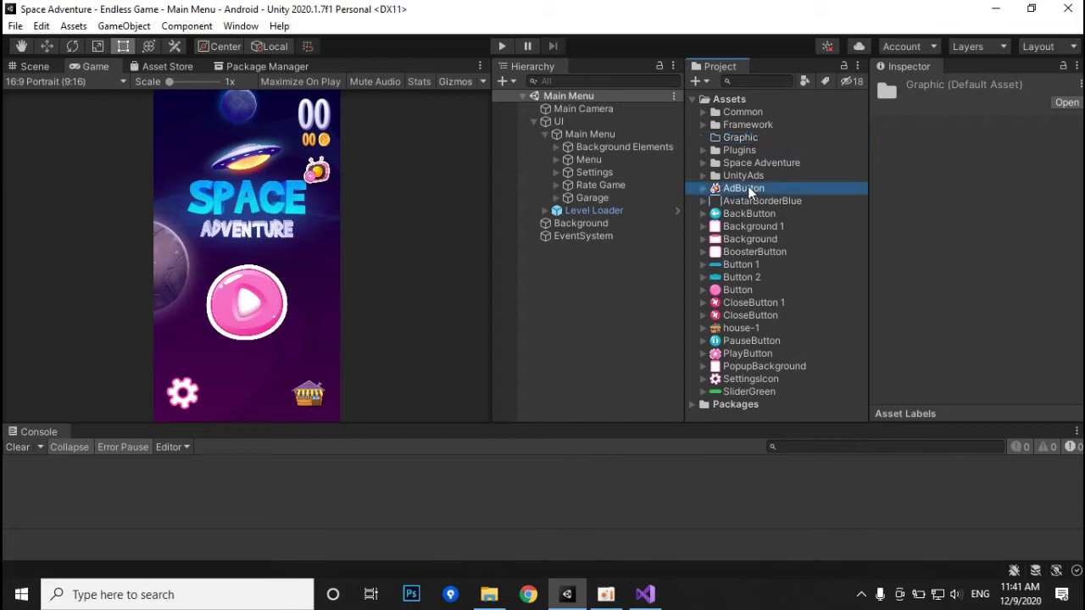
left_click(742, 387, "shift")
mouse_move(742, 387)
left_mouse_down()
mouse_move(759, 125)
mouse_move(748, 138)
left_mouse_up()
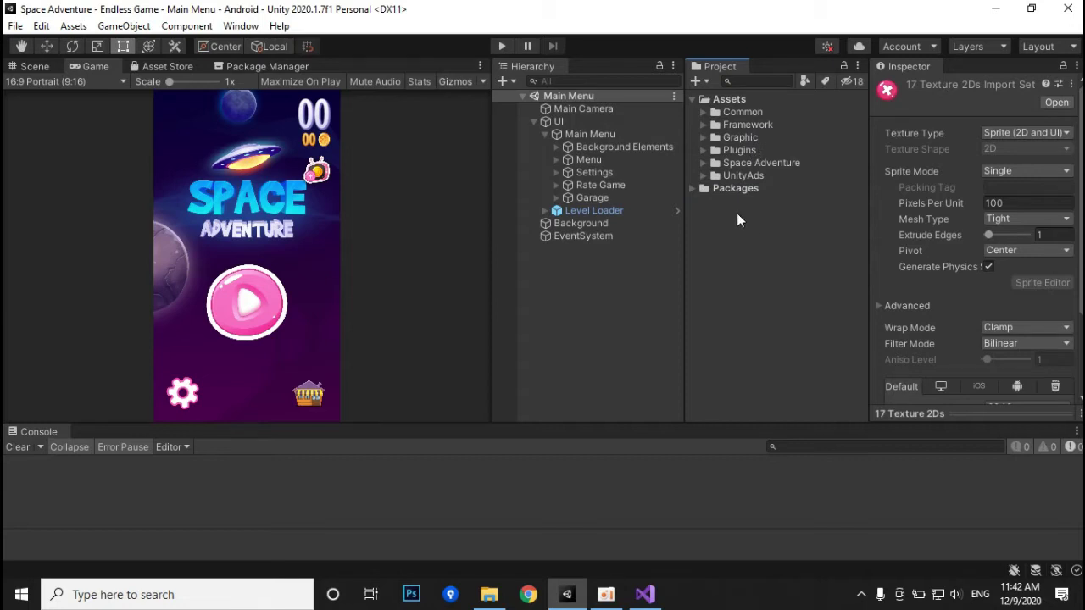
Create a Scripts folder under Assets.
right_click(748, 103)
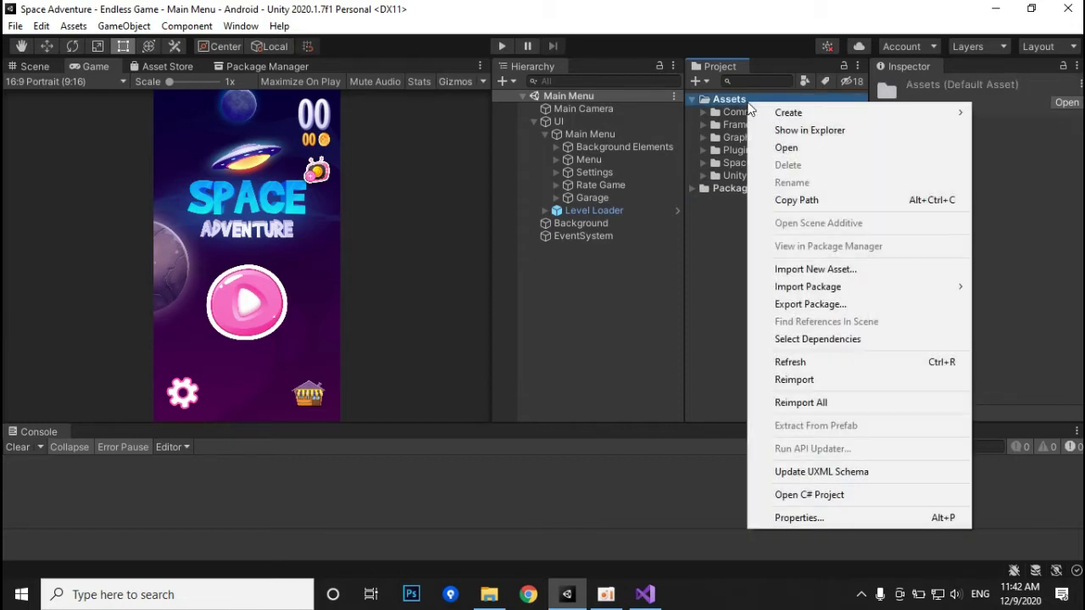
mouse_move(780, 112)
left_click(605, 28)
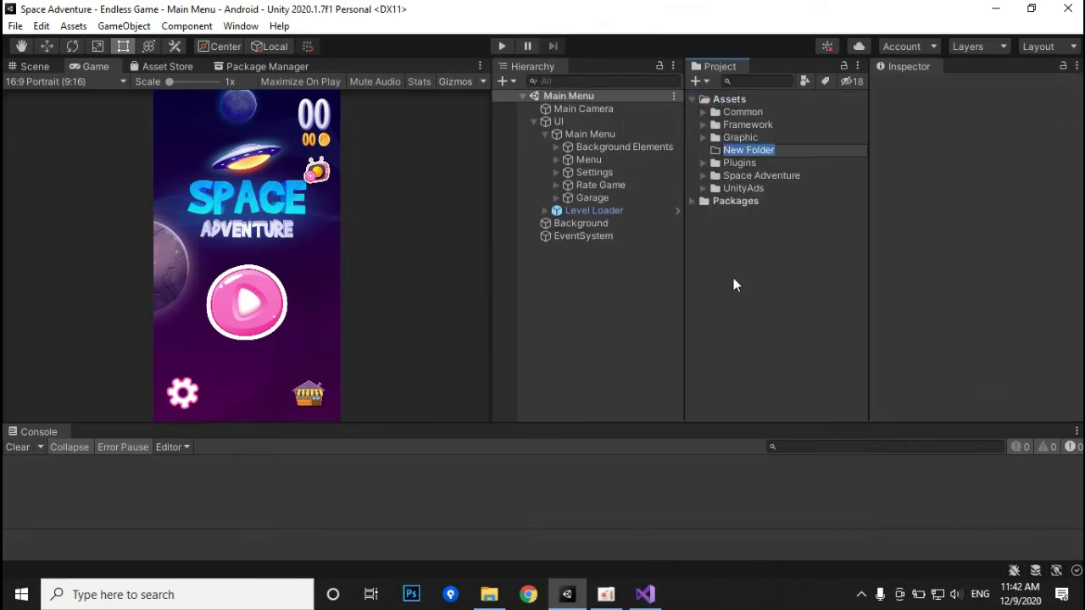
type("Scripts")
key("Return")
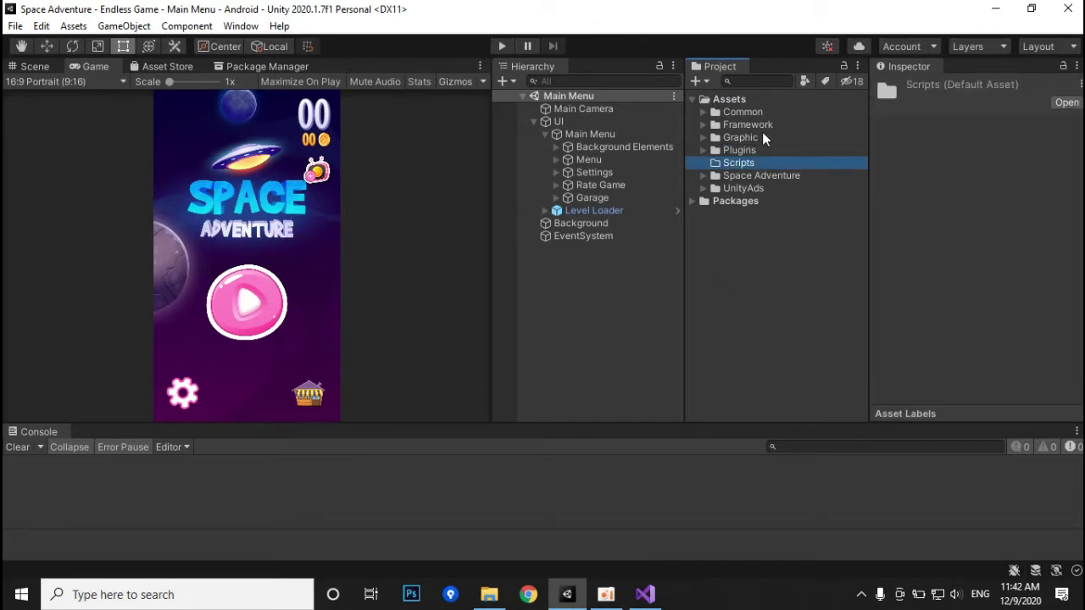
Create a C# script named MenuController inside the Scripts folder.
right_click(769, 157)
mouse_move(814, 161)
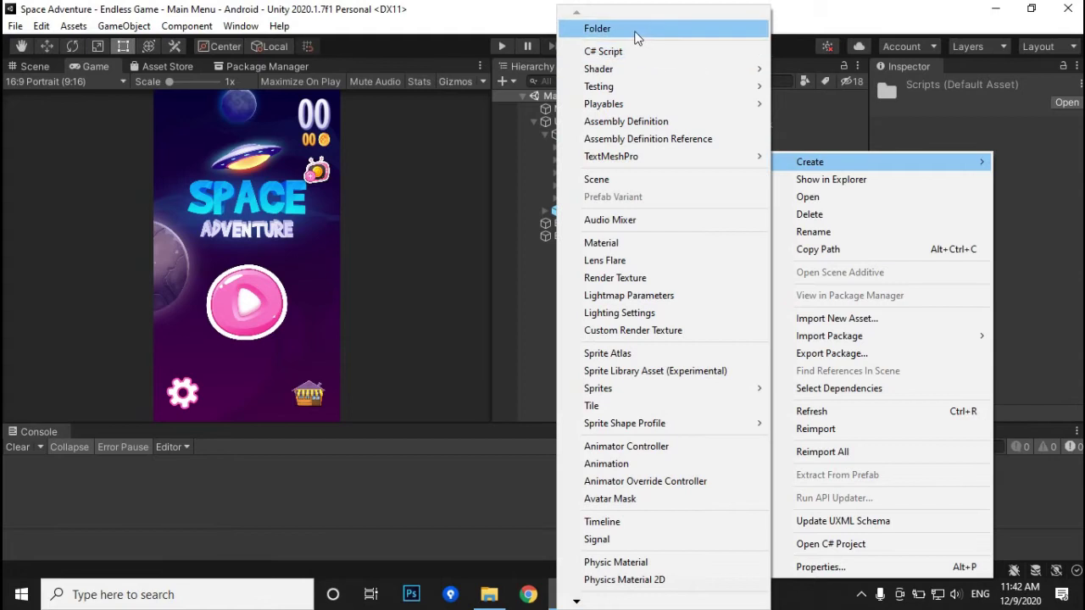
left_click(628, 51)
type("MenuController")
key("Return")
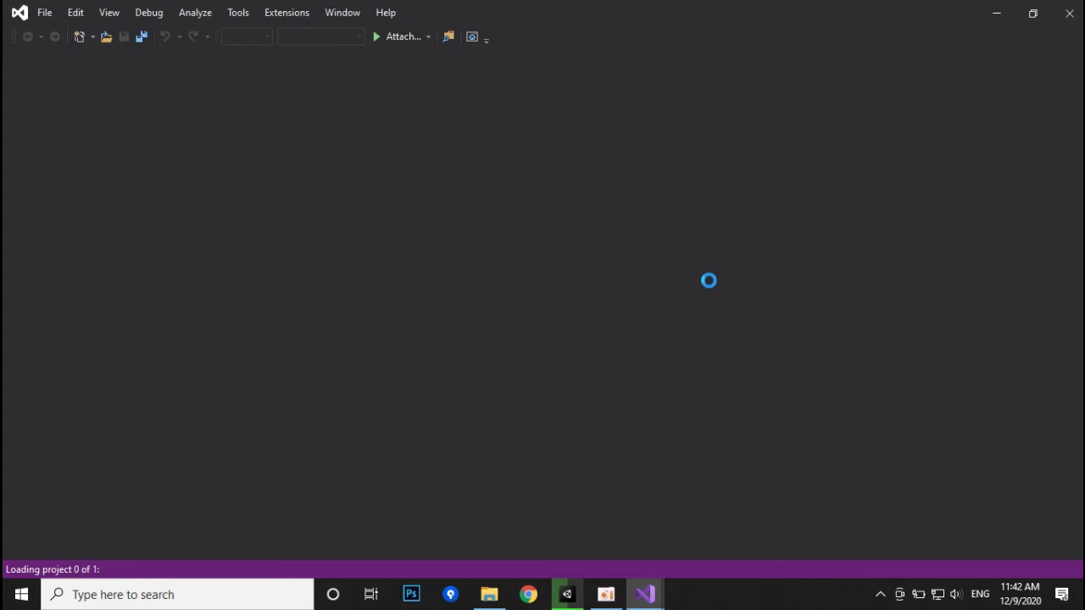
Delete the default Start and Update methods from MenuController.
left_click(606, 594)
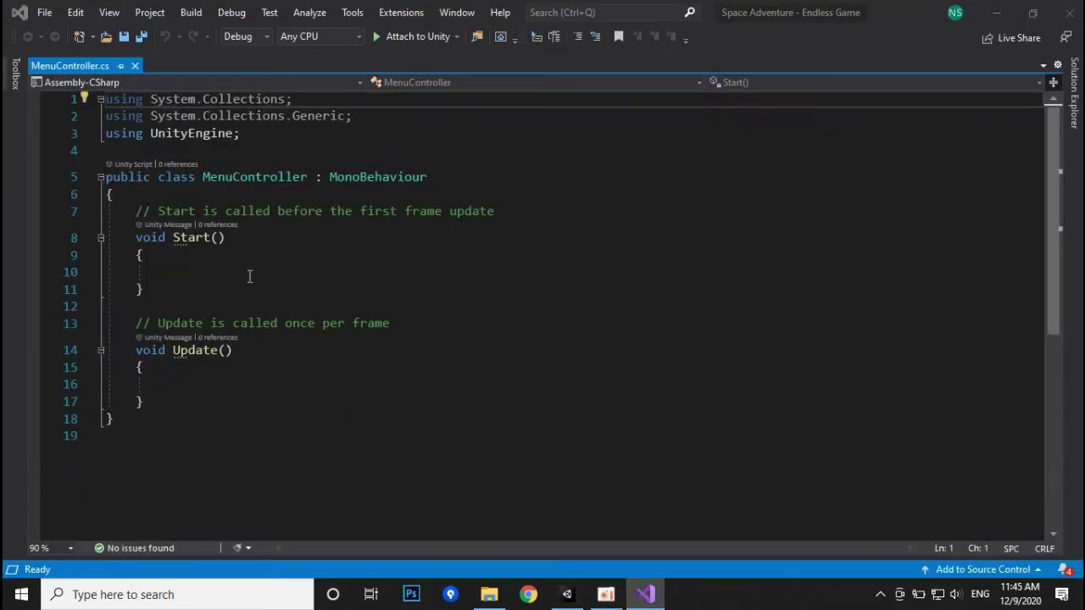
mouse_move(129, 211)
left_mouse_down()
mouse_move(390, 322)
mouse_move(166, 368)
mouse_move(168, 400)
left_mouse_up()
key("Delete")
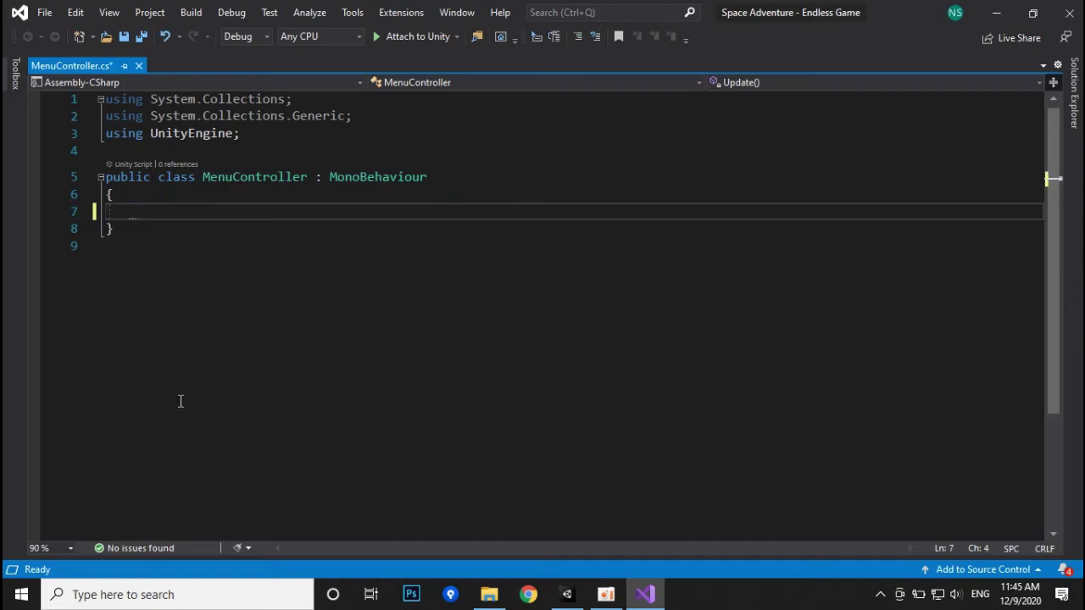
Write public void UnityAds() calling GameSystem.Instance.unityAdsManager.ShowAd(); and save.
type("pri")
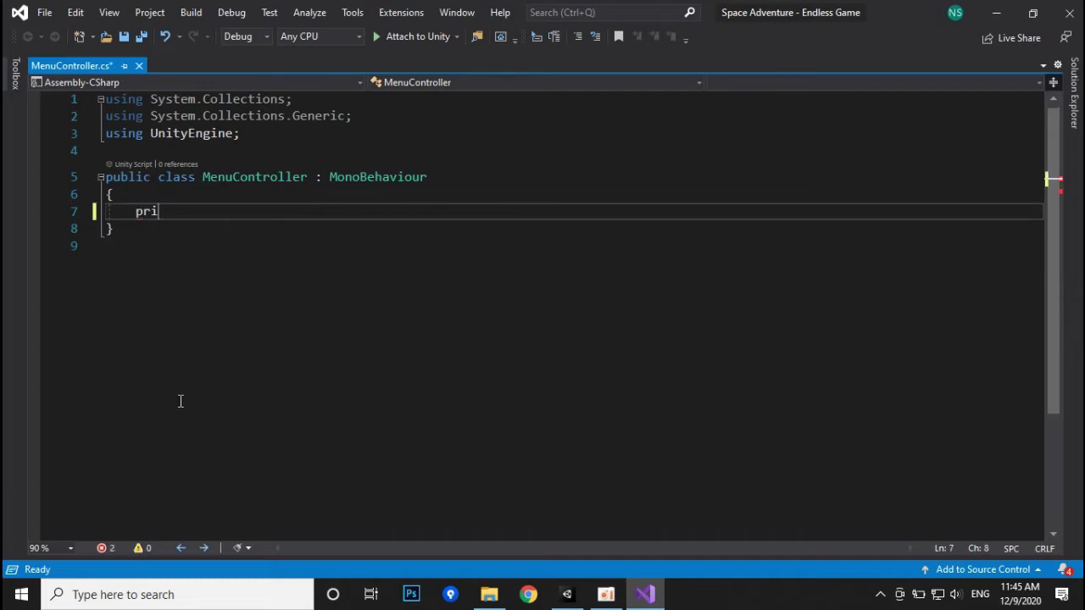
key("BackSpace")
key("BackSpace")
key("BackSpace")
type("pu")
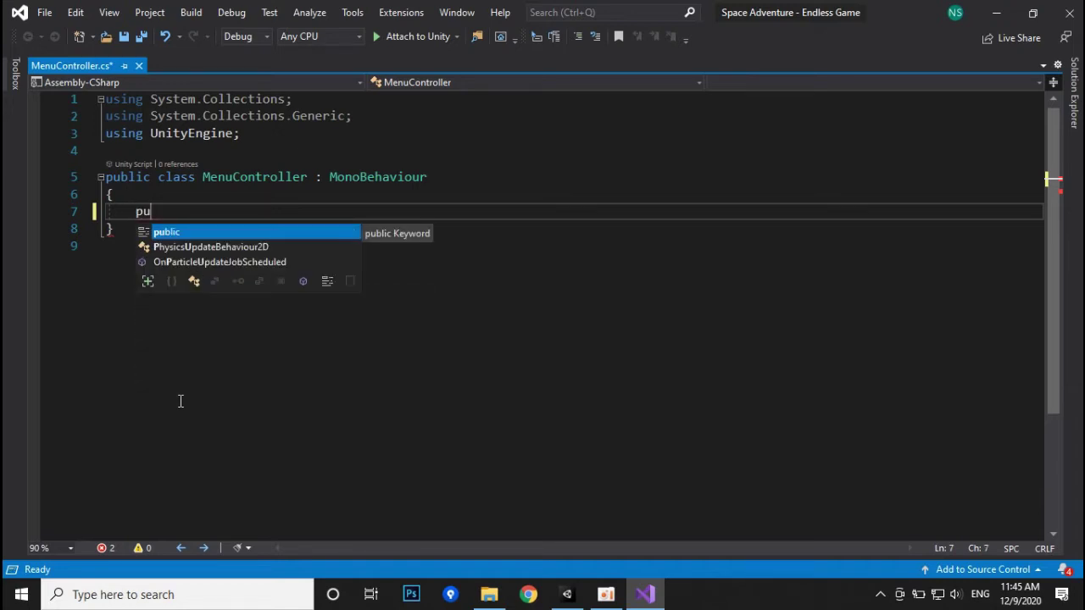
type("blic void ")
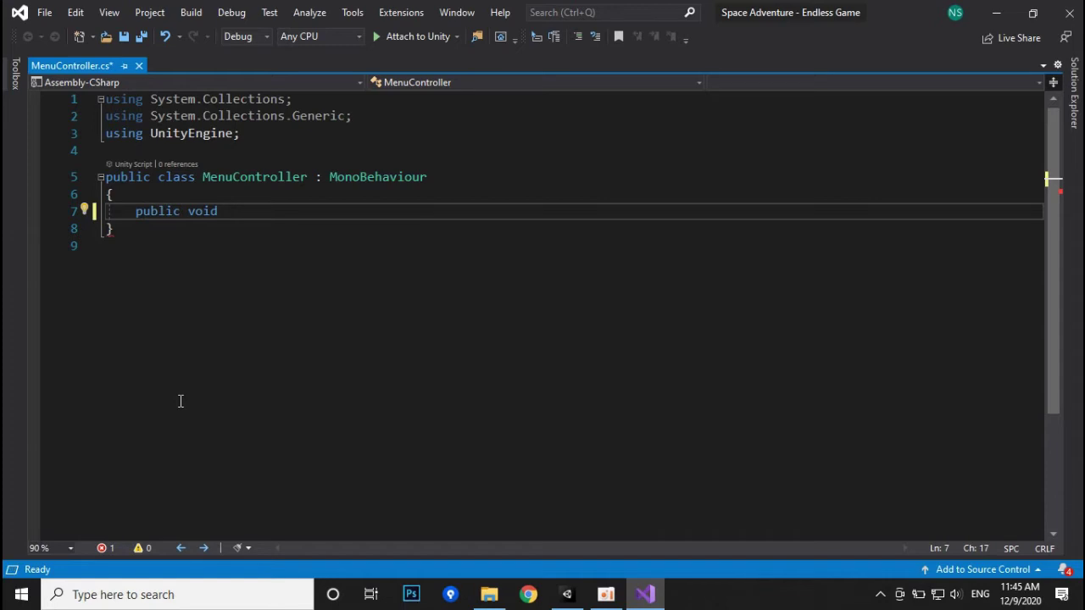
type("Un")
type("ityAds(")
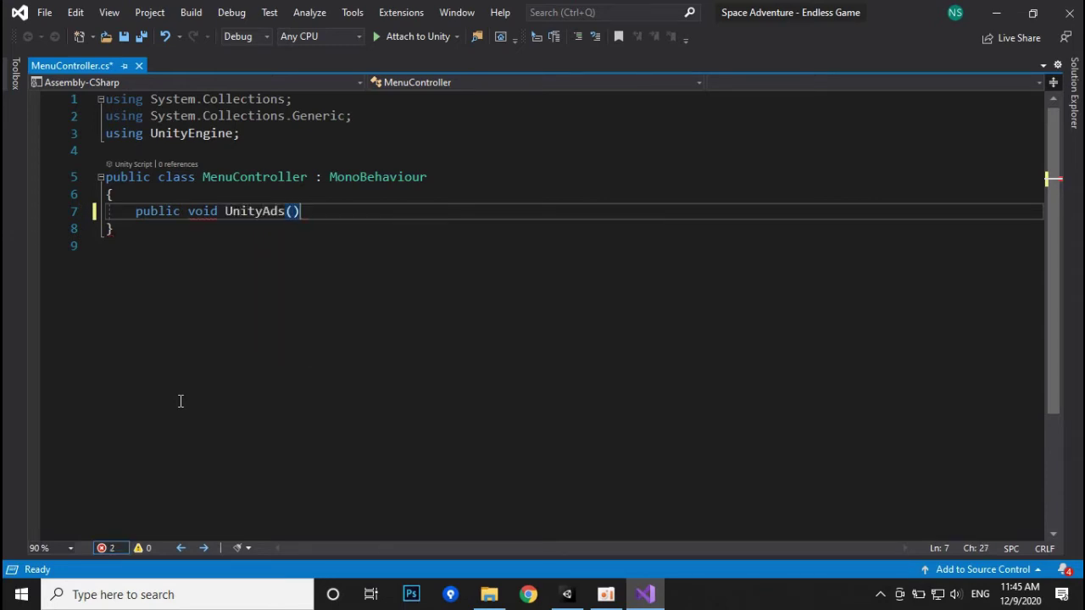
type(") {")
key("Return")
key("ctrl+s")
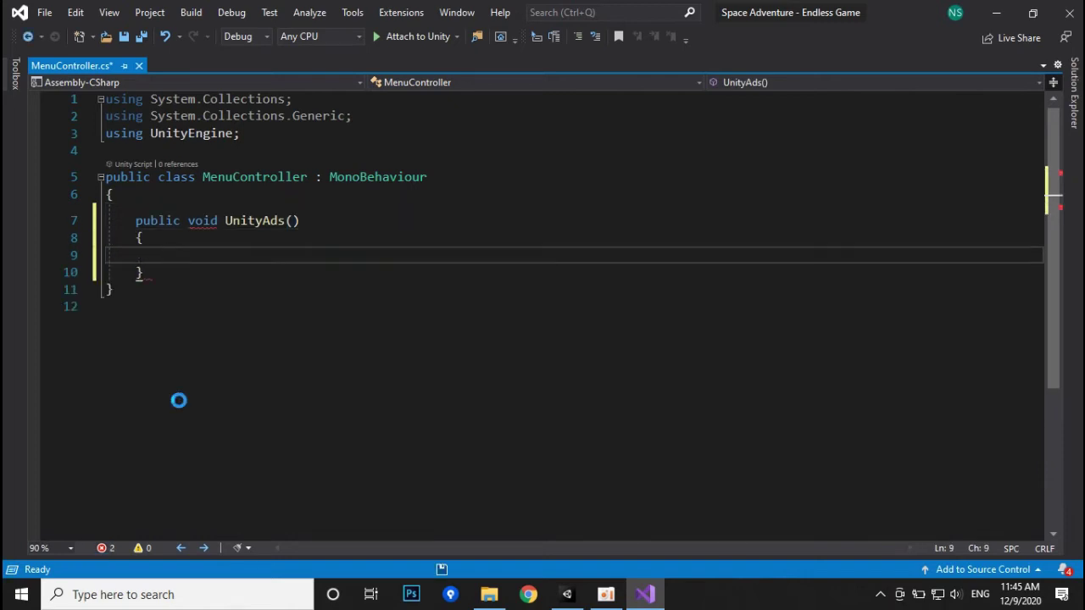
type("gamey")
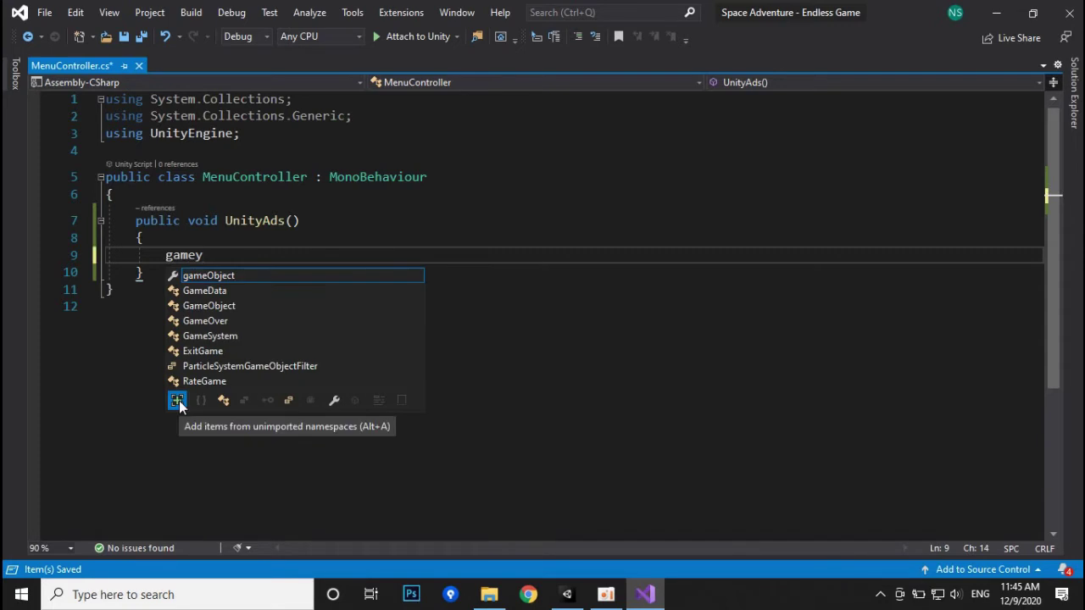
key("BackSpace")
type("syste")
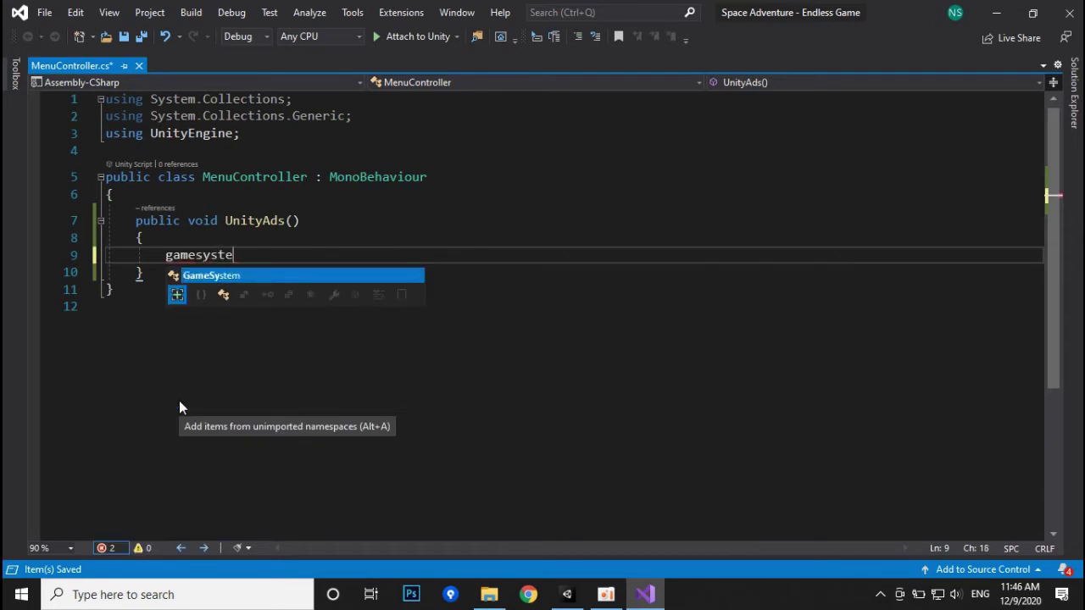
type("m.Instance.")
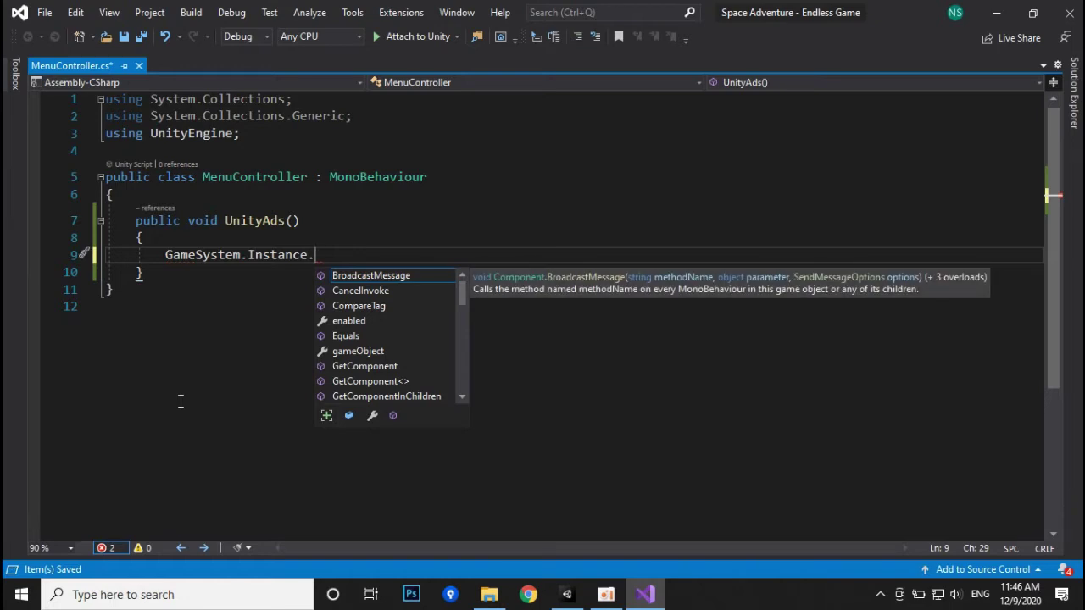
type("unit")
key("Tab")
type(".sho")
key("Tab")
type("();")
key("ctrl+s")
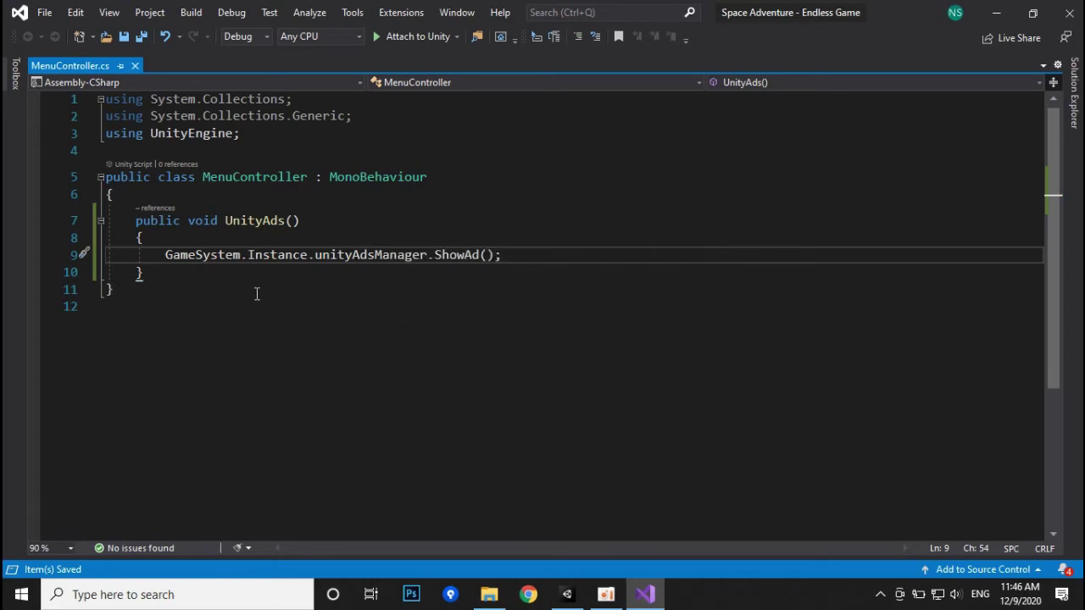
Start a private OnEnable method at the top of the class.
left_click(234, 193)
key("Return")
key("Return")
key("Up")
type("private void on")
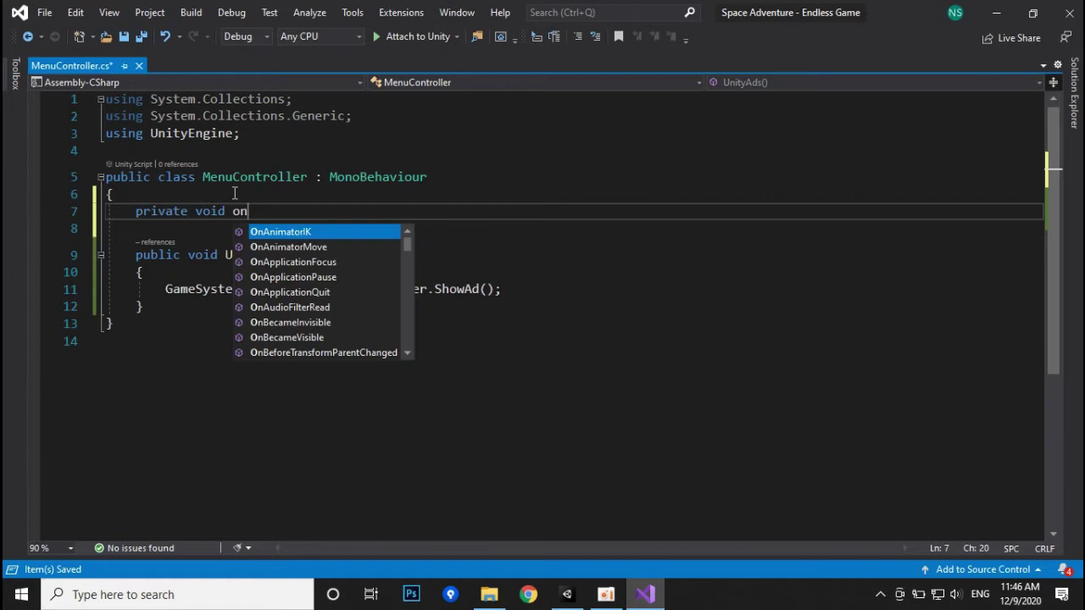
type("en")
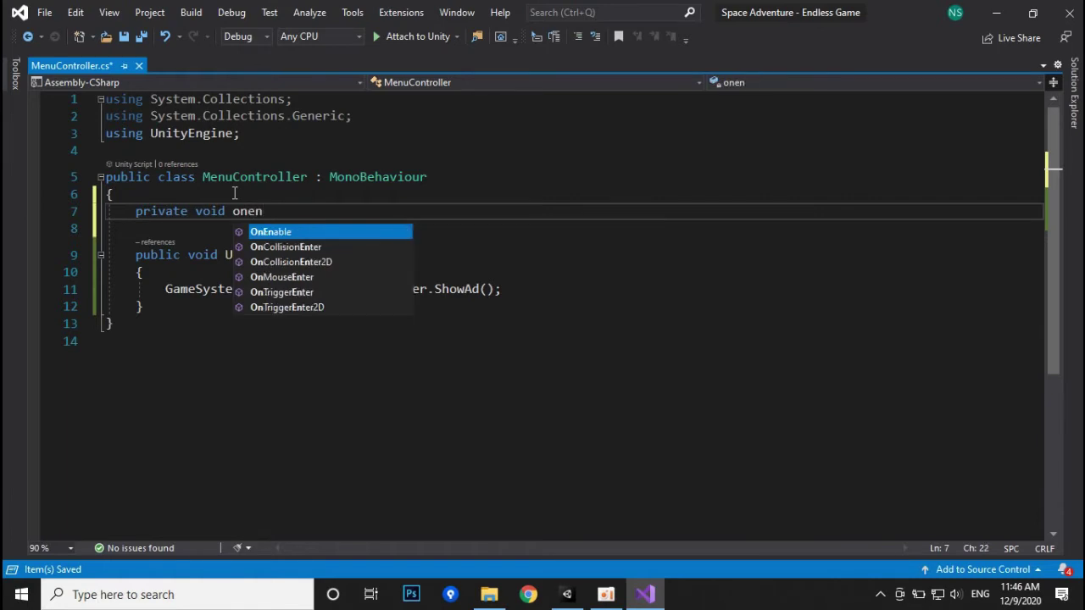
Insert private OnEnable() and OnDisable() method stubs.
key("Tab")
key("Down")
key("Return")
key("Return")
type("private void on")
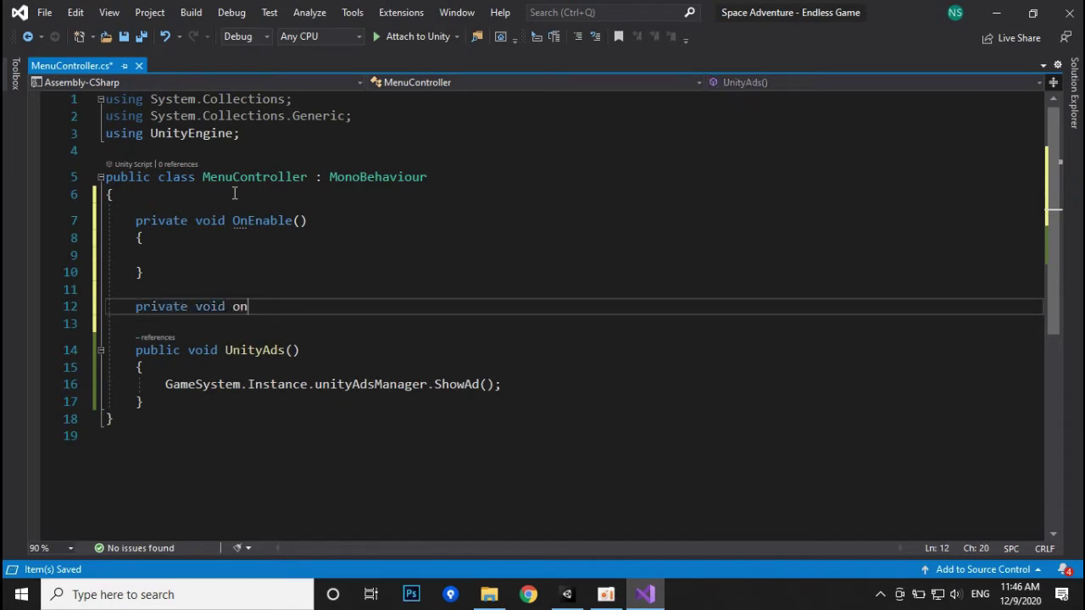
type("dis")
key("Tab")
Add UnityAdsManager.OnFinished += OnFinished; inside OnEnable and select that line.
key("Up")
key("Up")
key("Up")
key("Up")
key("Up")
type("unity")
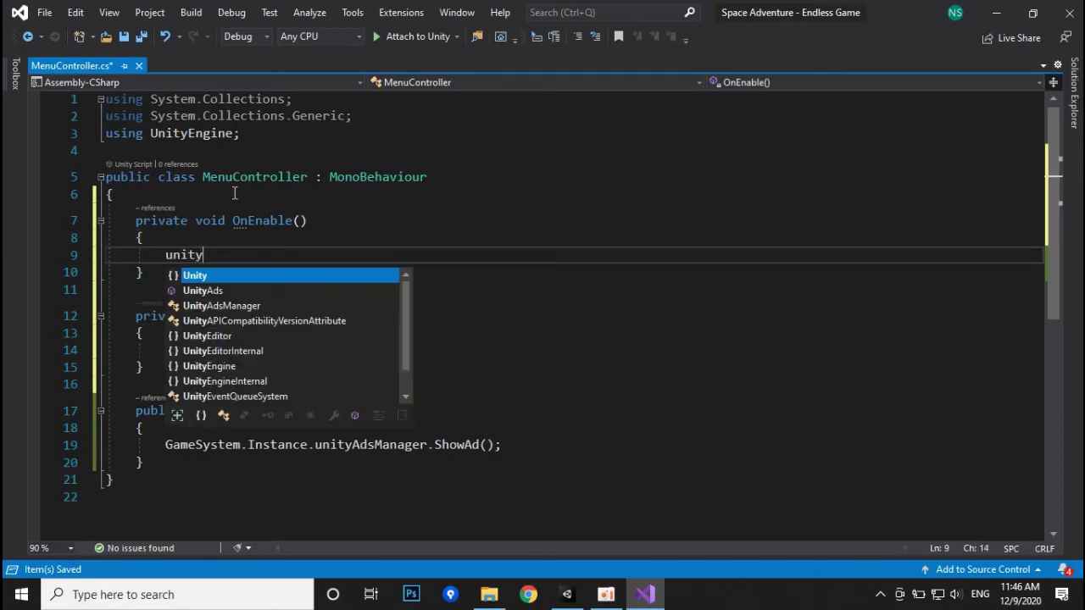
type("ads")
key("Down")
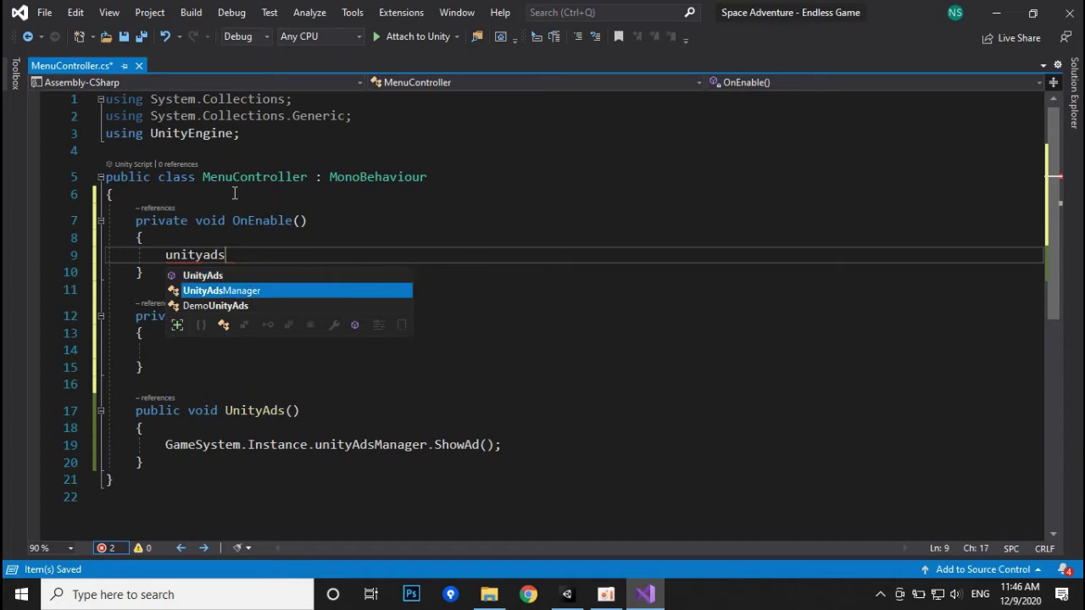
type(".onfi")
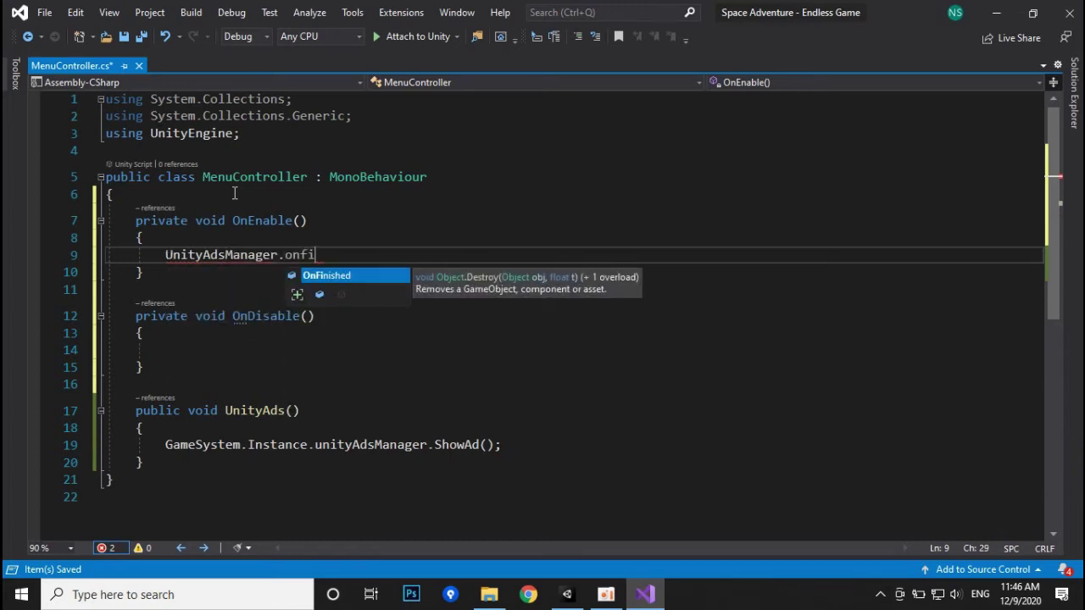
key("Tab")
type("=")
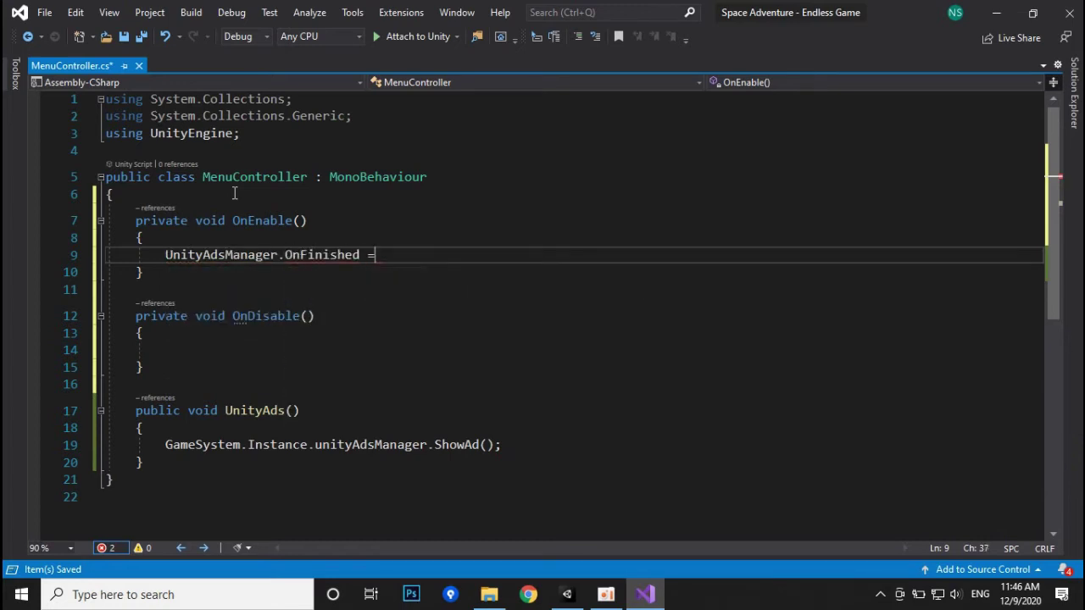
key("BackSpace")
type("+= ")
type("OnFisth")
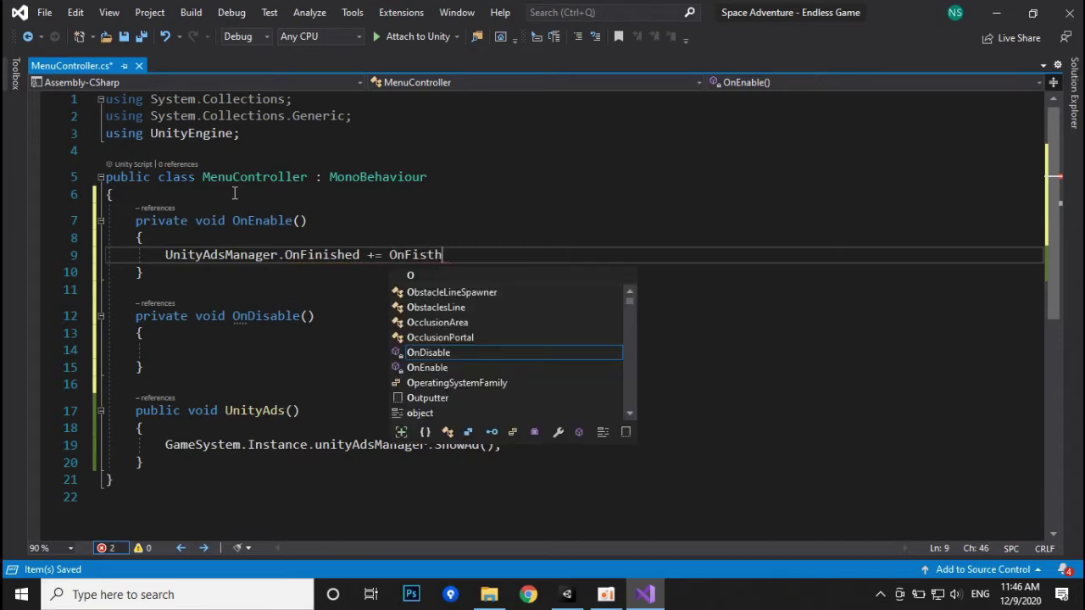
key("BackSpace")
key("BackSpace")
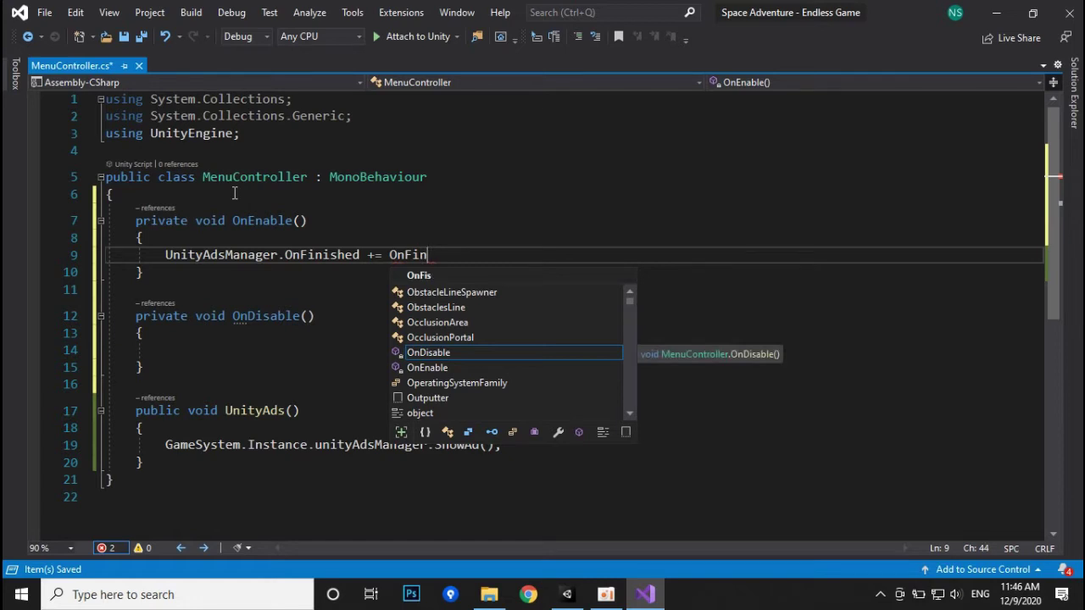
type("ished")
key("Escape")
type(";")
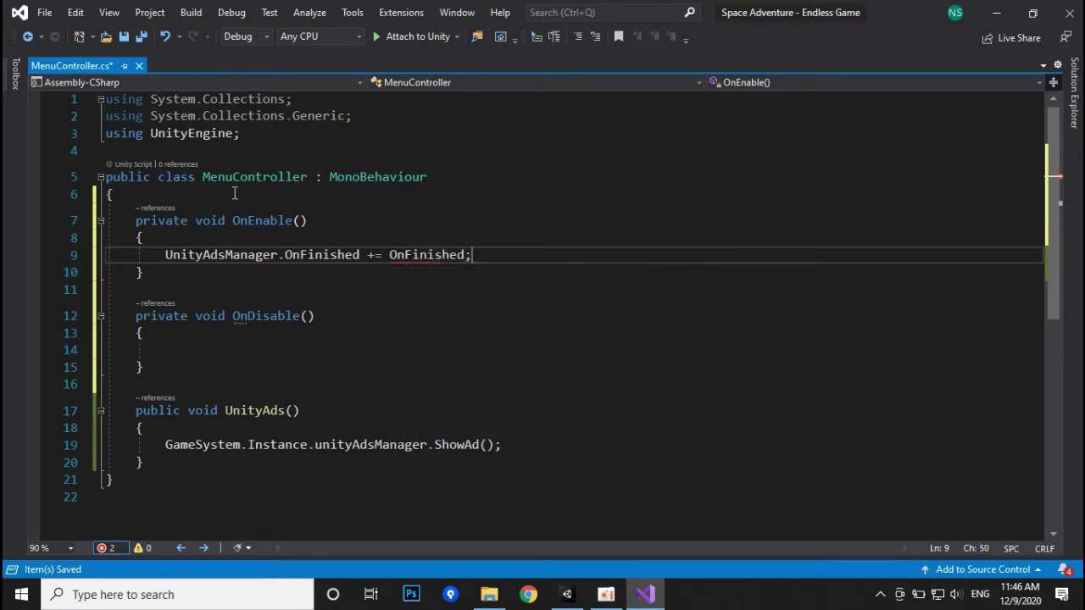
left_click_drag(163, 255, 543, 254)
key("ctrl+c")
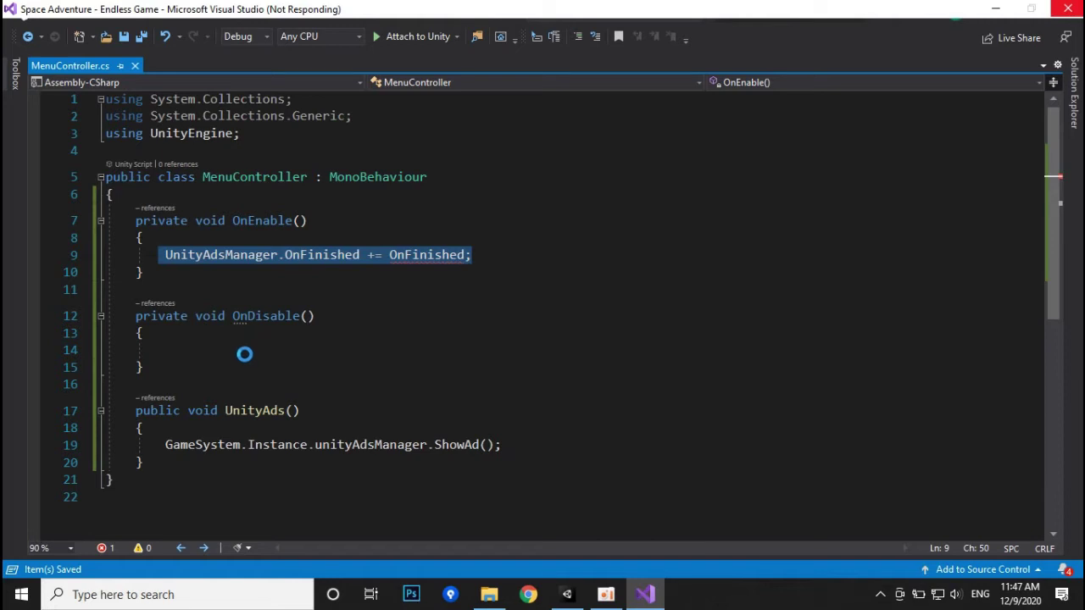
left_click(605, 594)
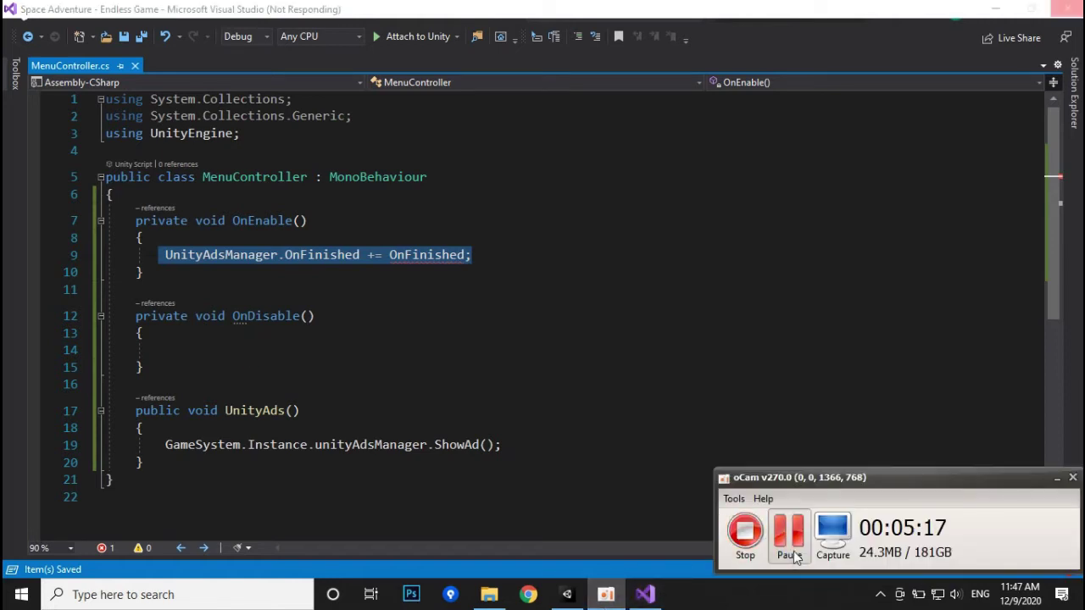
Paste the line into OnDisable as UnityAdsManager.OnFinished -= OnFinished; and save.
left_click(216, 354)
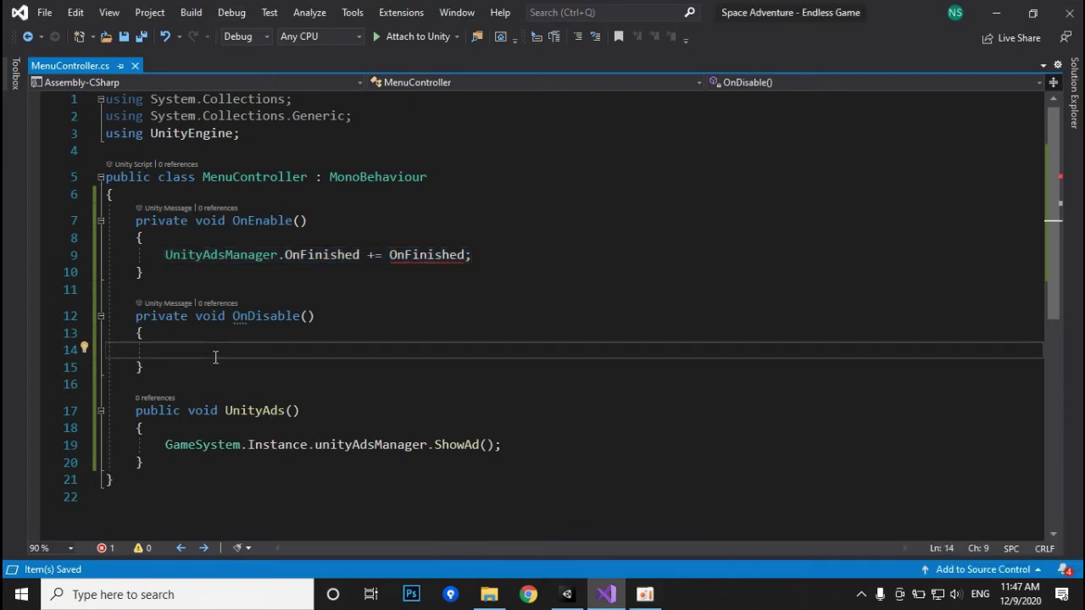
key("ctrl+v")
left_click(374, 350)
key("BackSpace")
type("-")
key("ctrl+s")
double_click(426, 351)
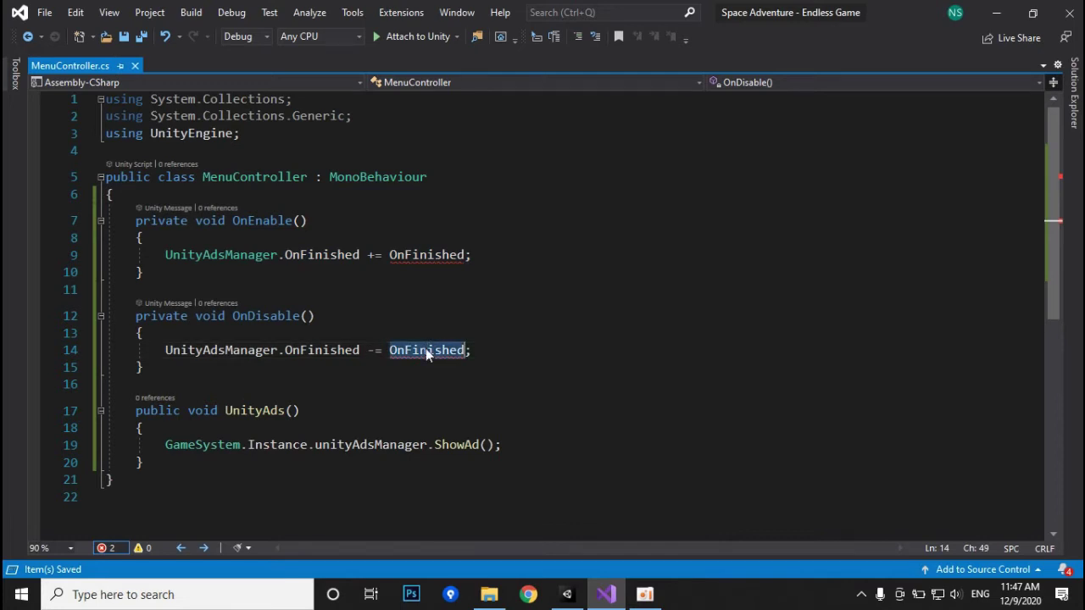
Add an empty private void OnFinished() method below UnityAds() and save.
scroll(194, 339, "down", 3)
left_click(175, 315)
key("Return")
key("Return")
type("private voi")
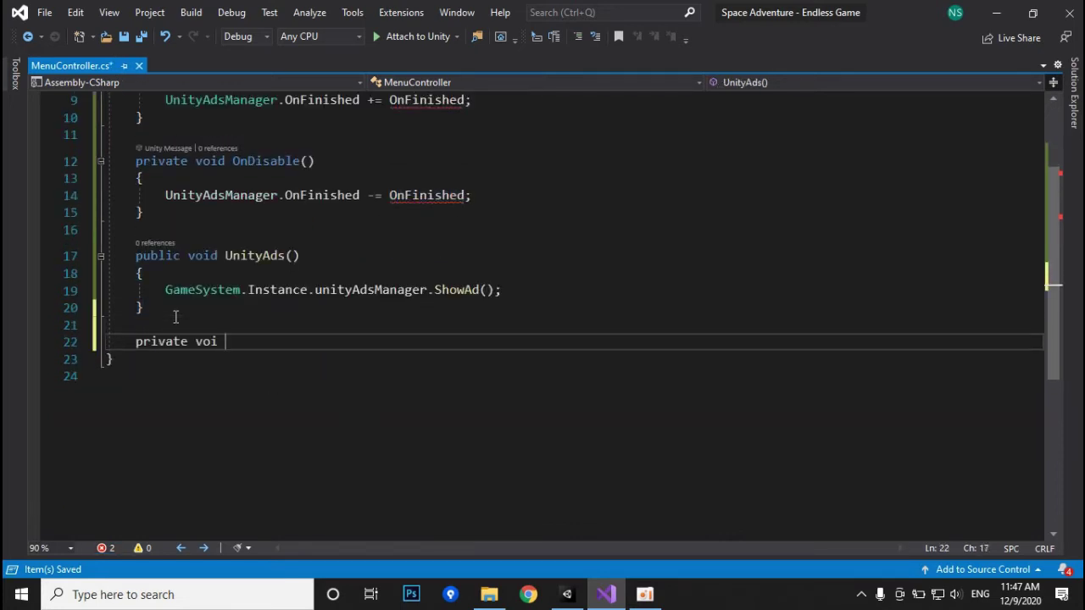
key("BackSpace")
key("BackSpace")
key("BackSpace")
type("void")
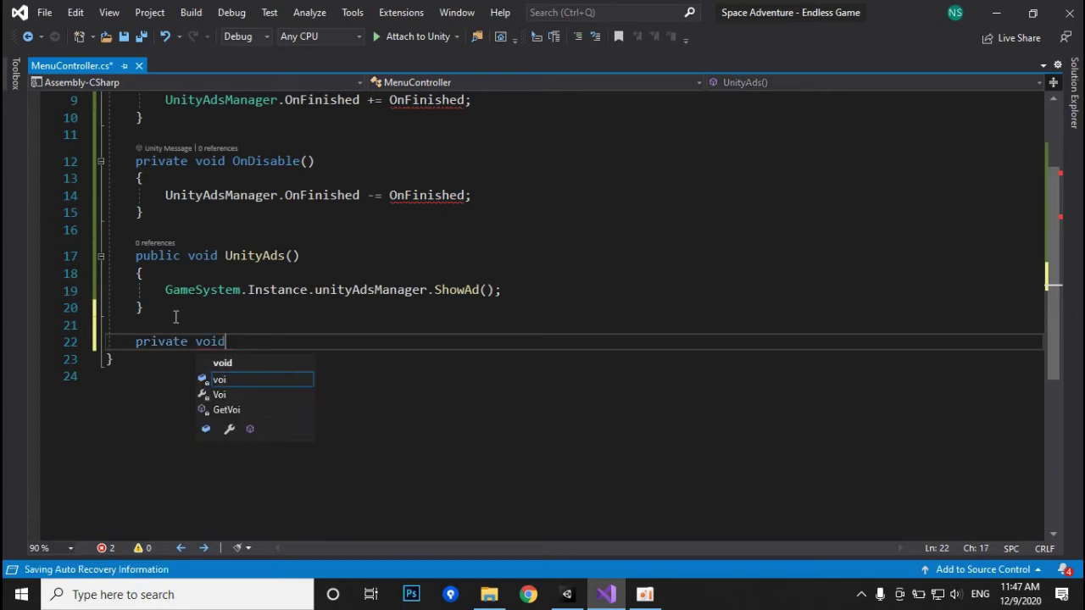
key("BackSpace")
type("OnFinished")
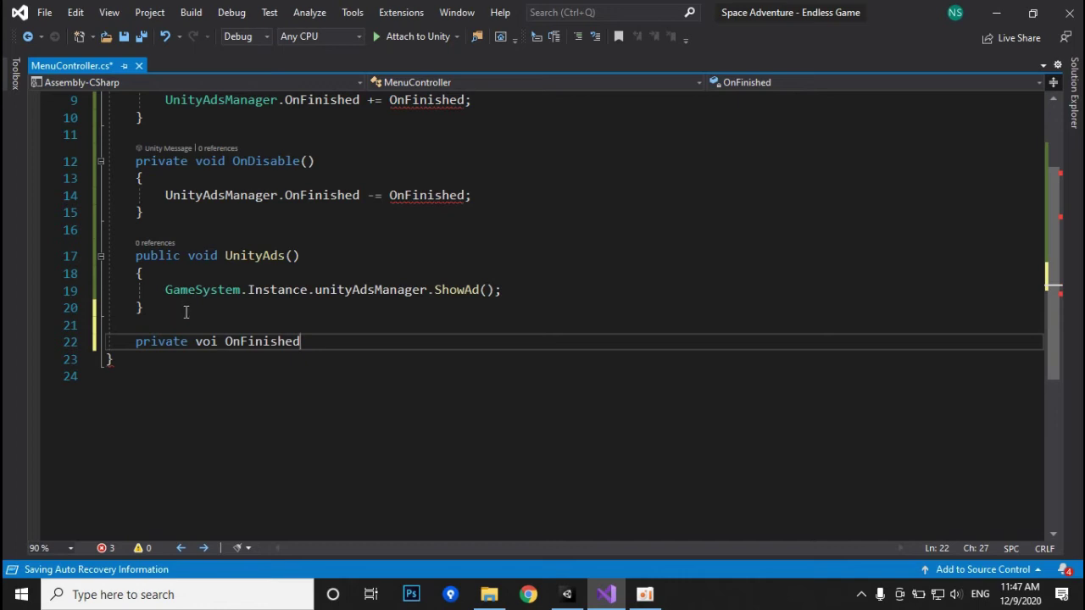
left_click(217, 341)
type("d")
left_click(346, 342)
type("() {")
key("Return")
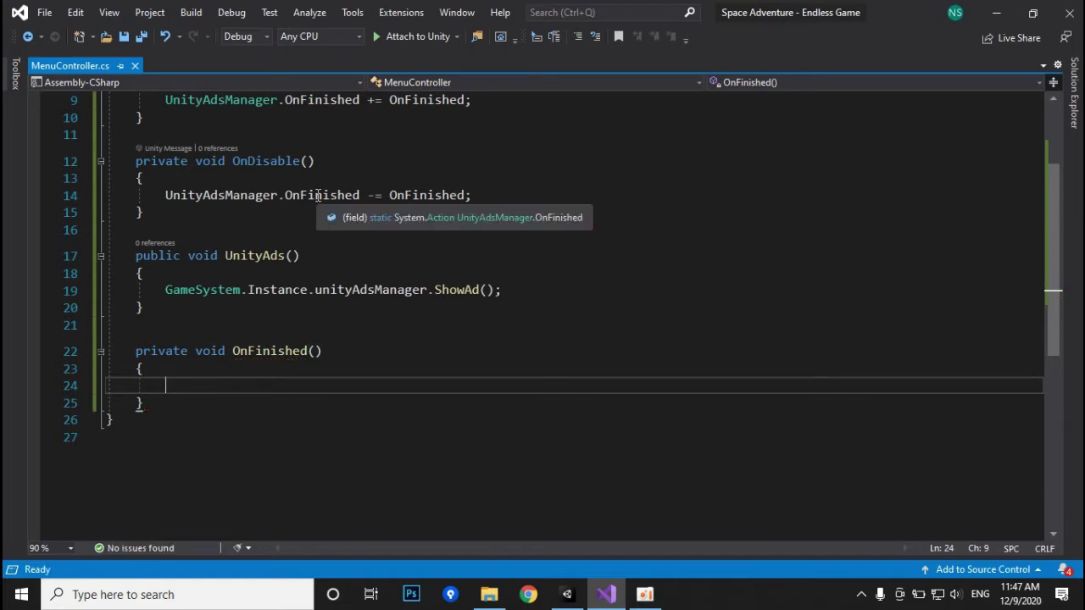
key("Up")
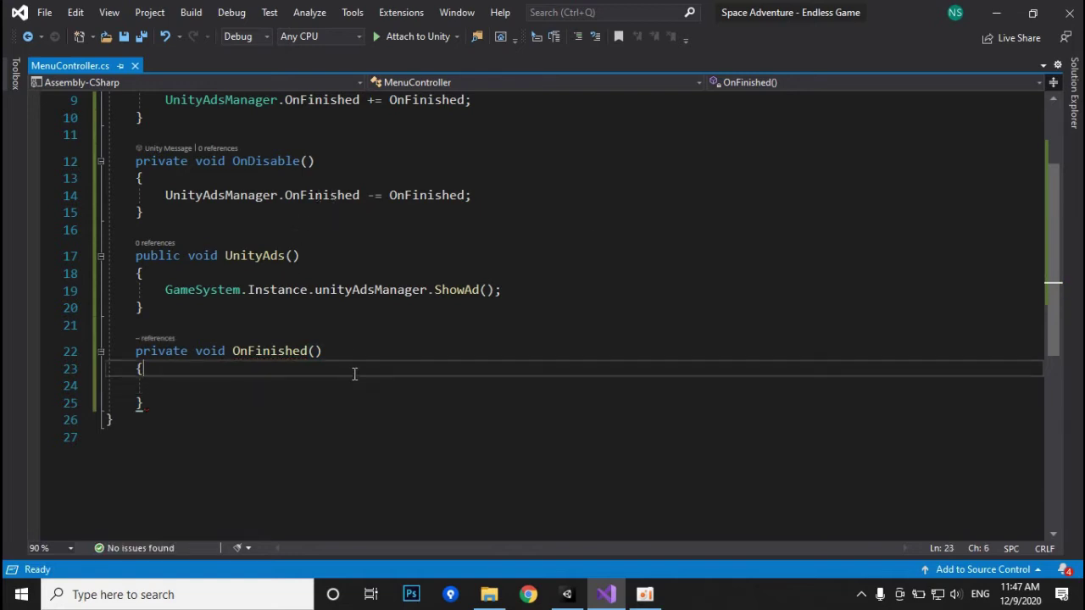
scroll(354, 373, "up", 2)
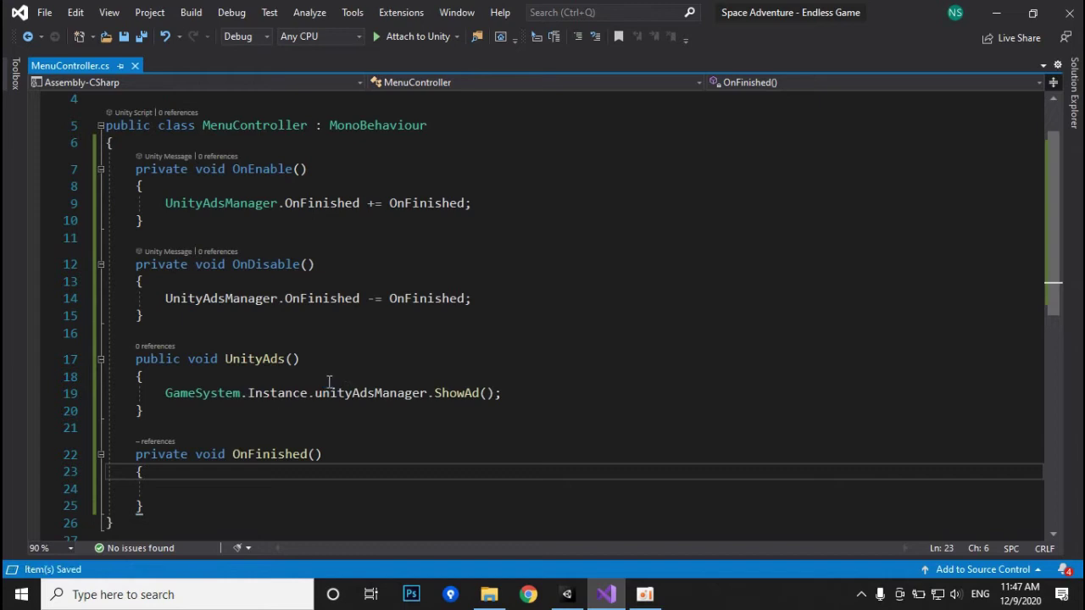
scroll(329, 381, "down", 1)
left_click(228, 450)
key("ctrl+s")
Add Debug.Log("video finish"); inside OnFinished, save the script, and return to Unity.
left_click(228, 438)
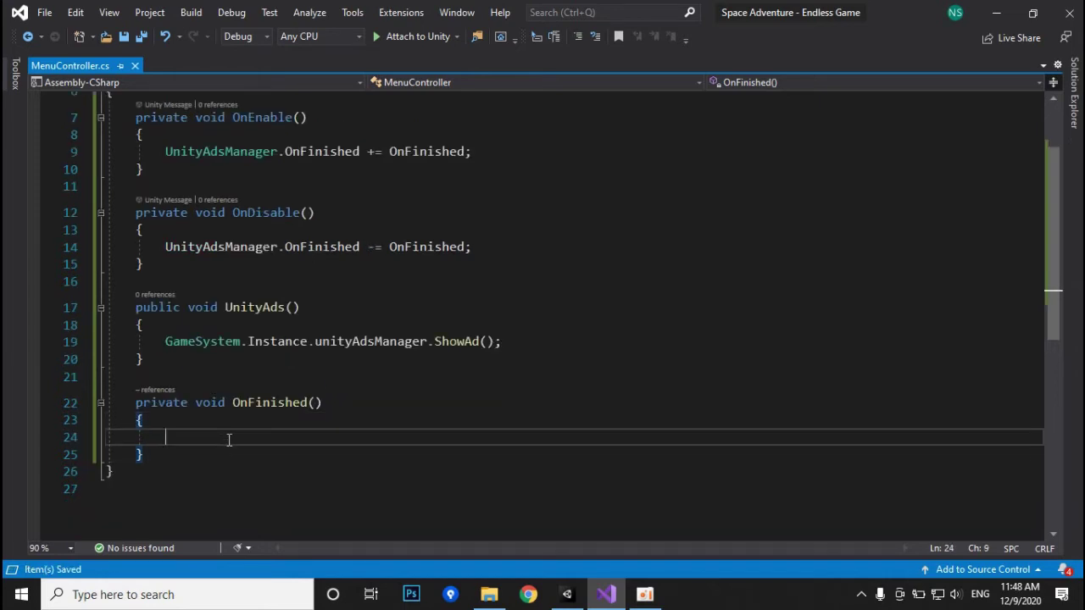
type("deb")
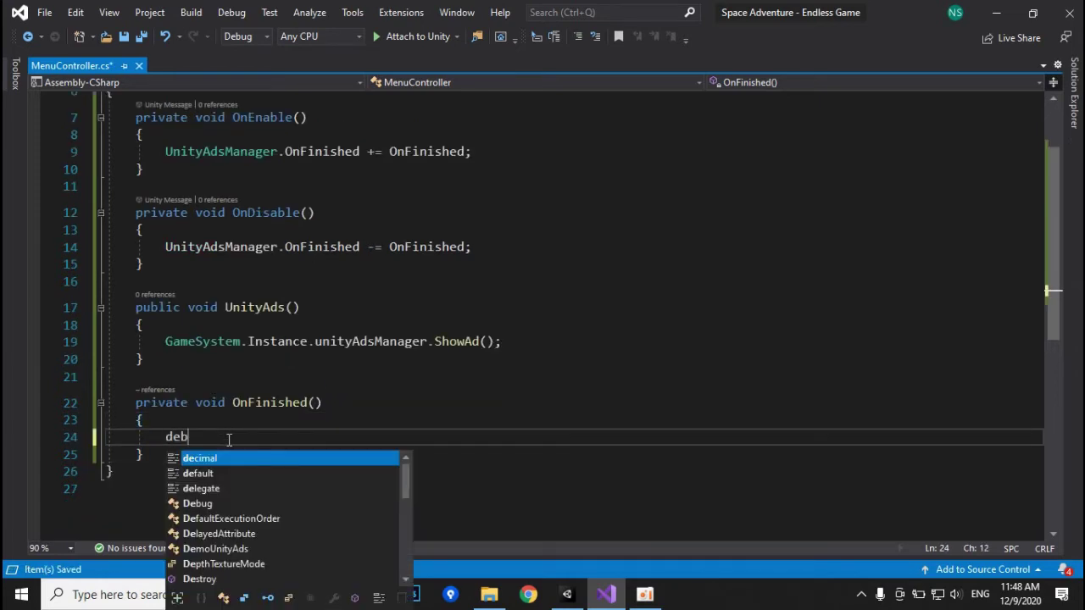
type("Debug.")
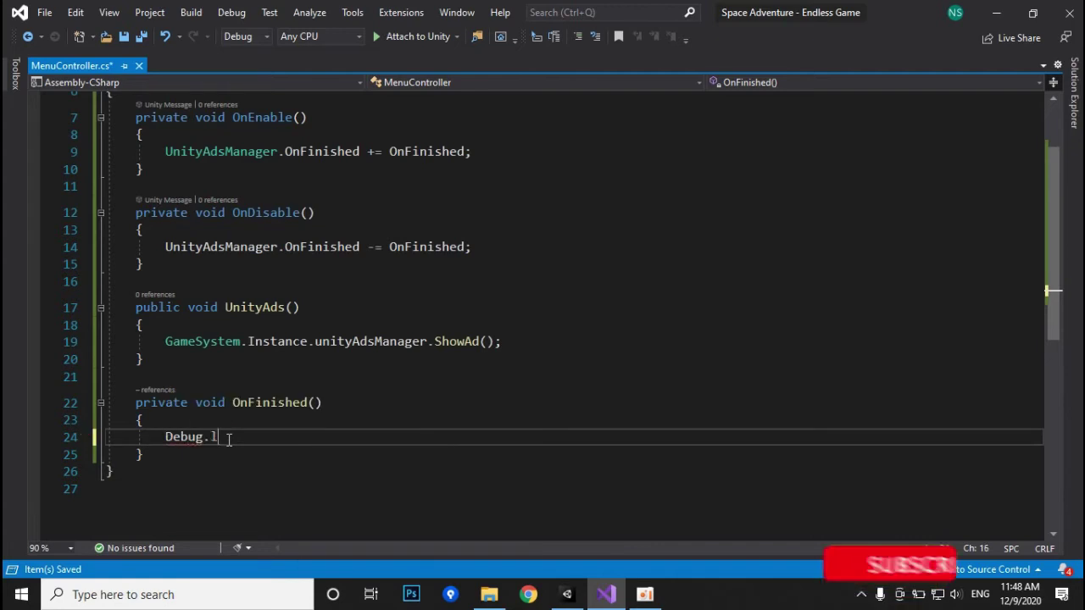
type("lo(\"")
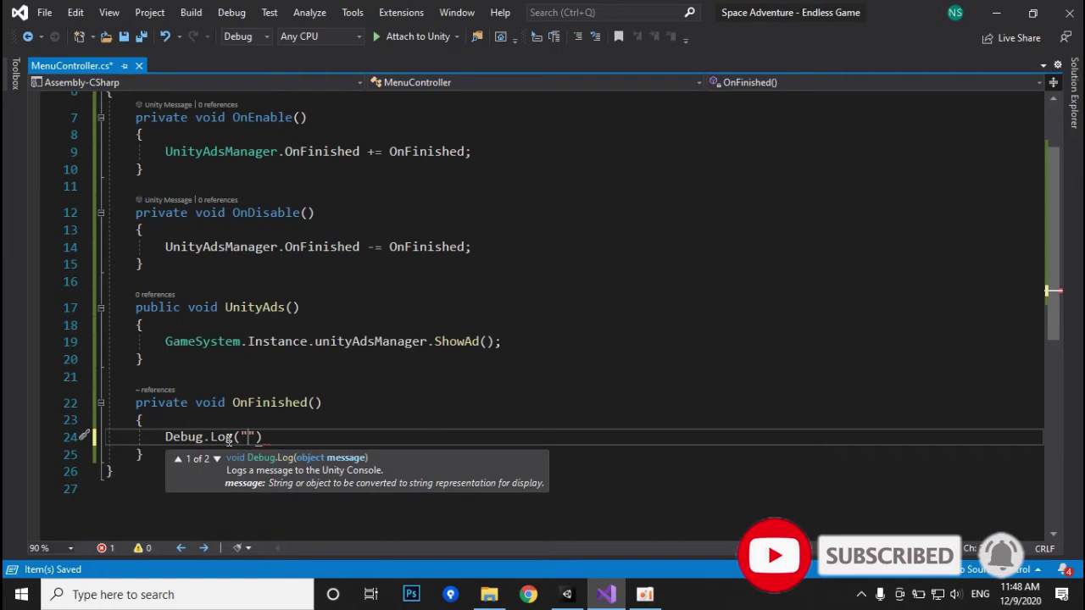
type("video fish")
key("BackSpace")
key("BackSpace")
type("nish\");")
left_click(358, 360)
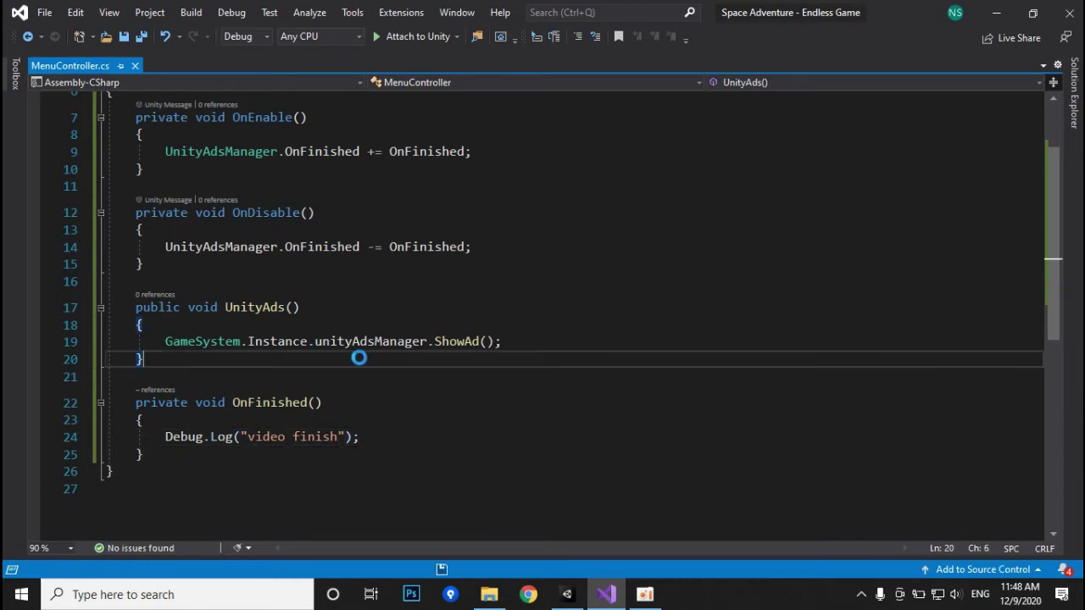
left_click(575, 600)
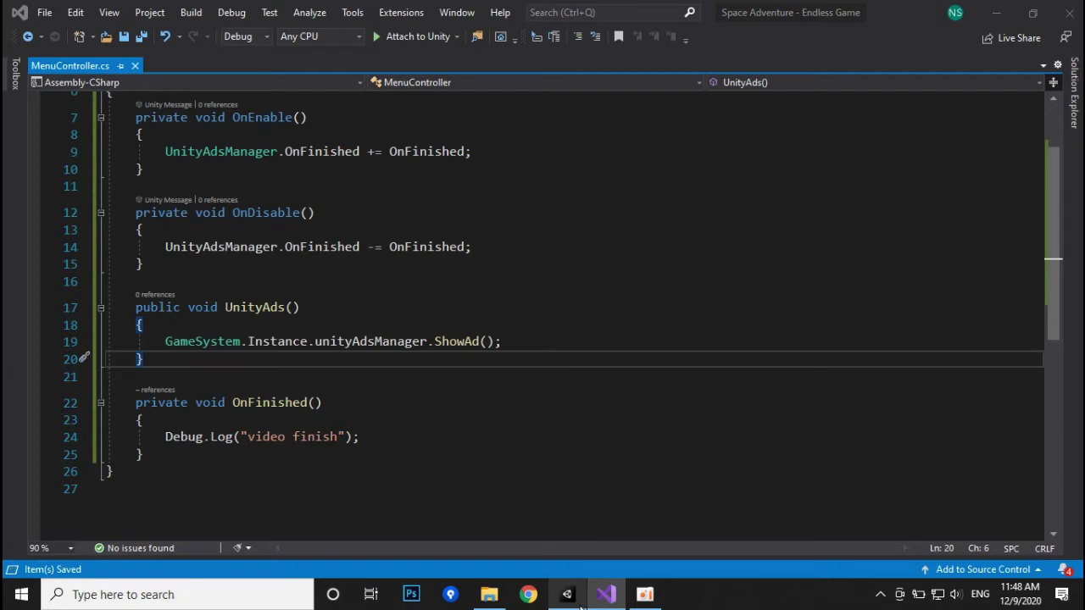
Attach the MenuController script to the Main Menu object.
left_click(644, 595)
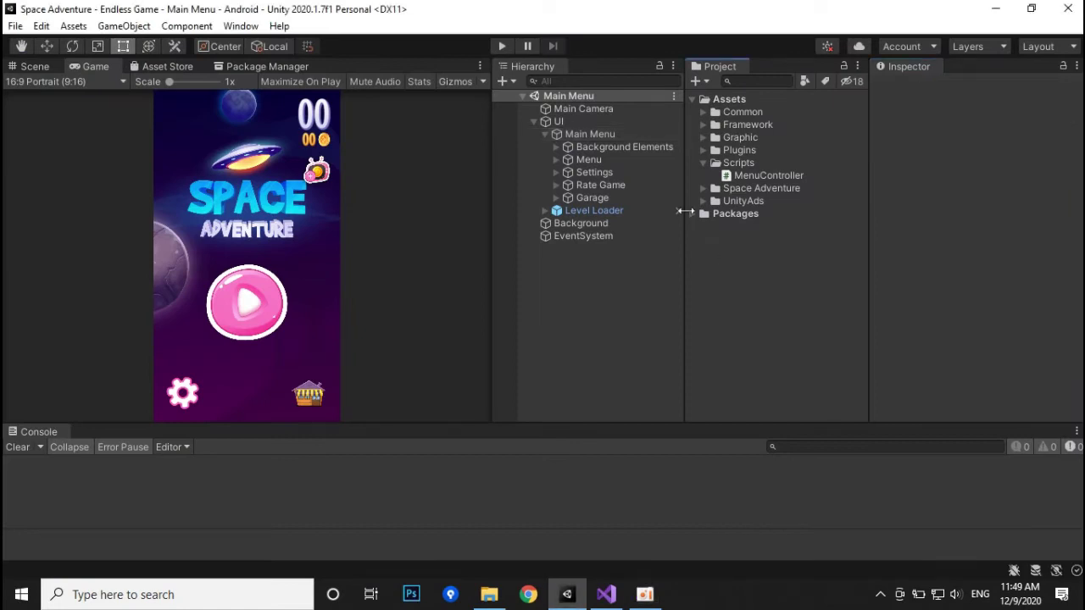
left_click(587, 135)
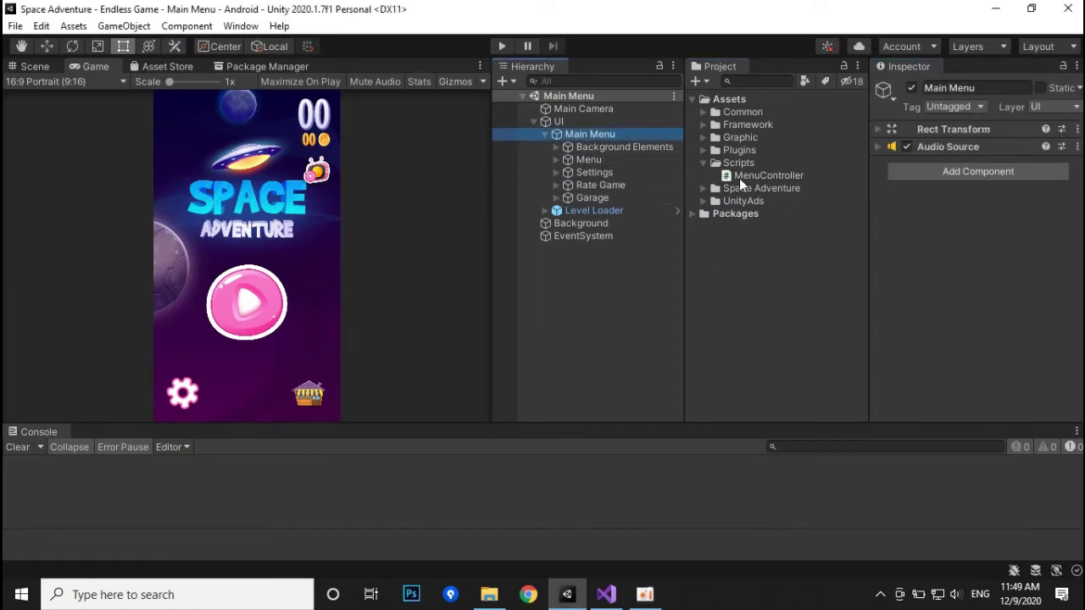
left_click_drag(740, 178, 945, 225)
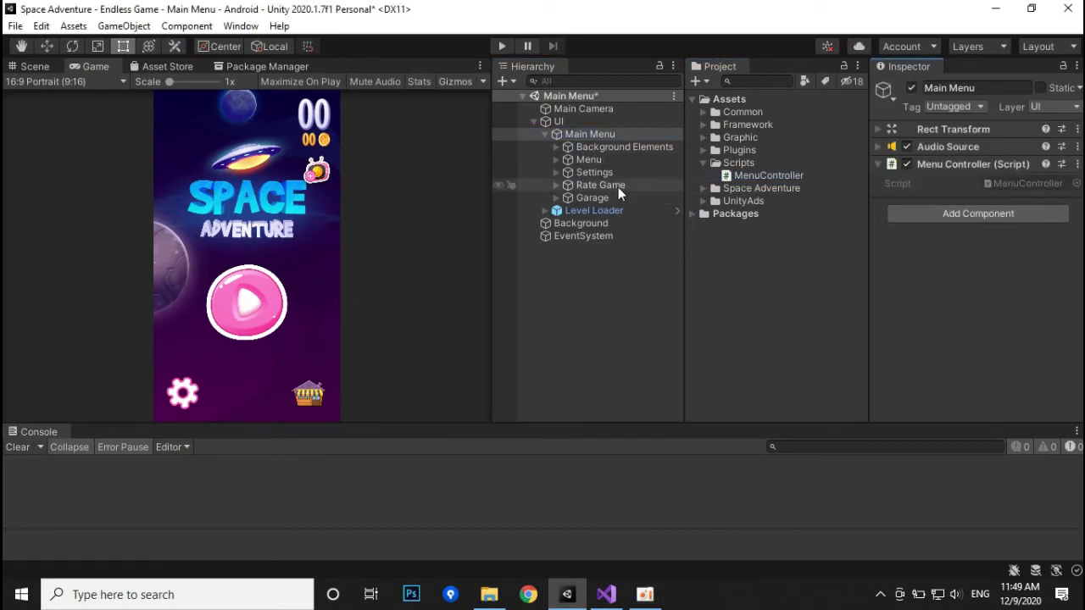
Add a ButtonAds On Click entry targeting Main Menu's MenuController.UnityAds, then enter Play mode.
left_click(553, 160)
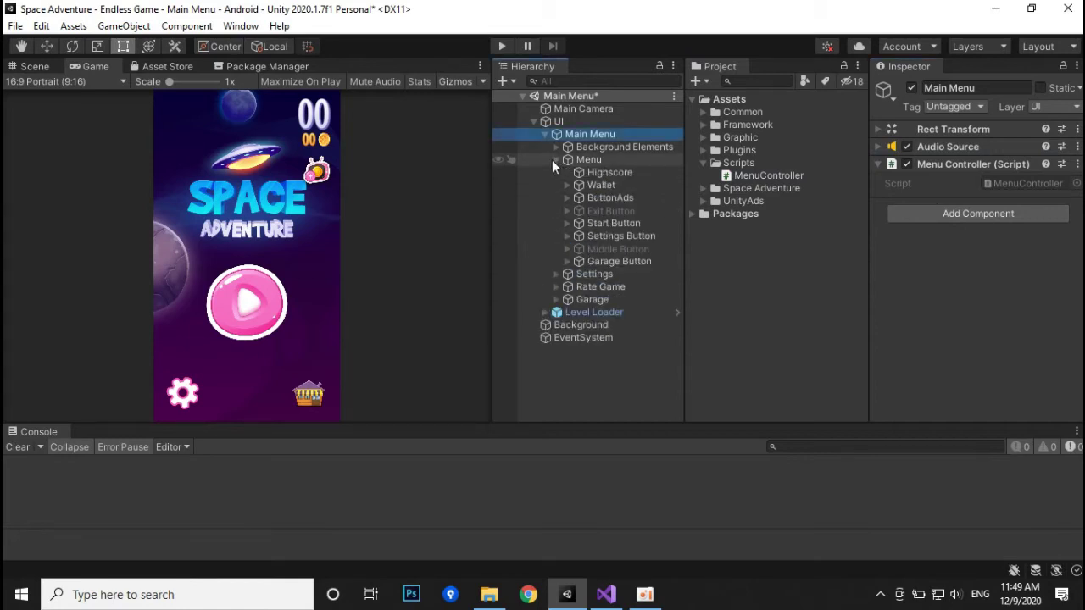
left_click(612, 197)
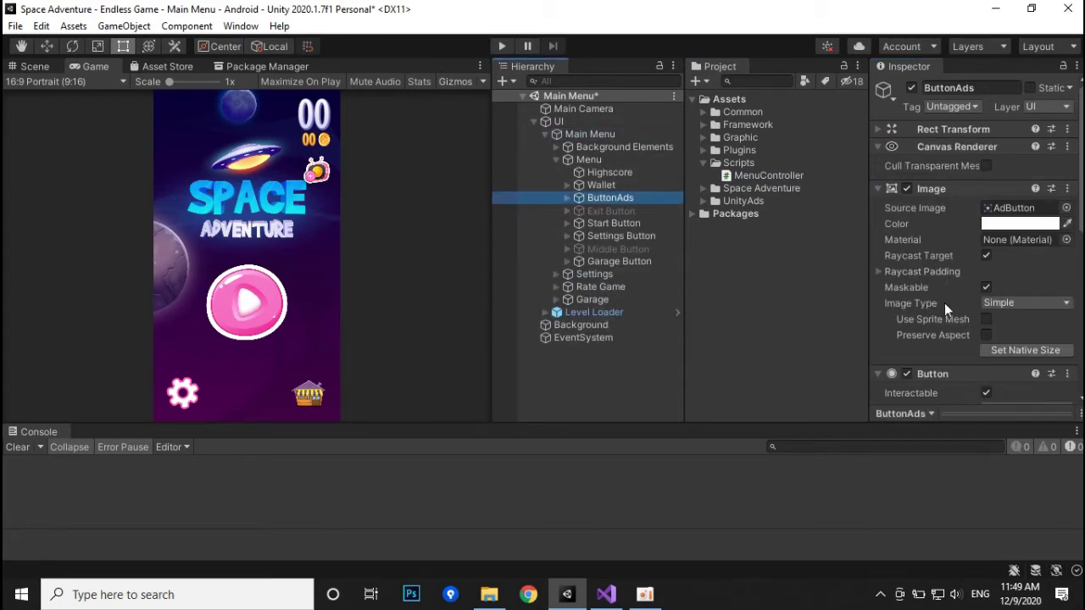
scroll(944, 303, "down", 5)
left_click(1034, 301)
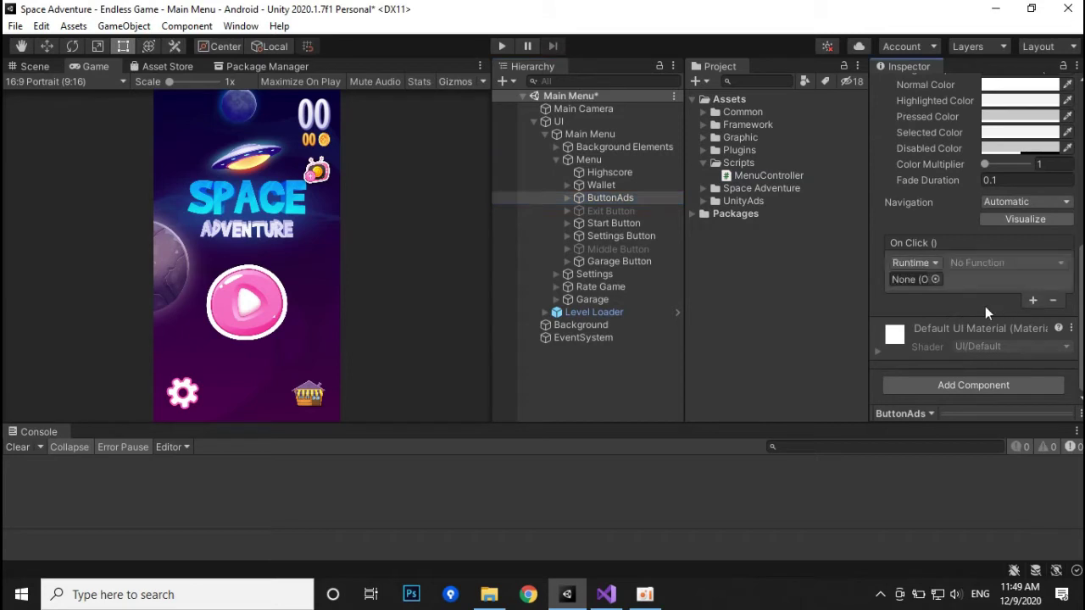
left_click_drag(590, 133, 915, 281)
left_click(1016, 266)
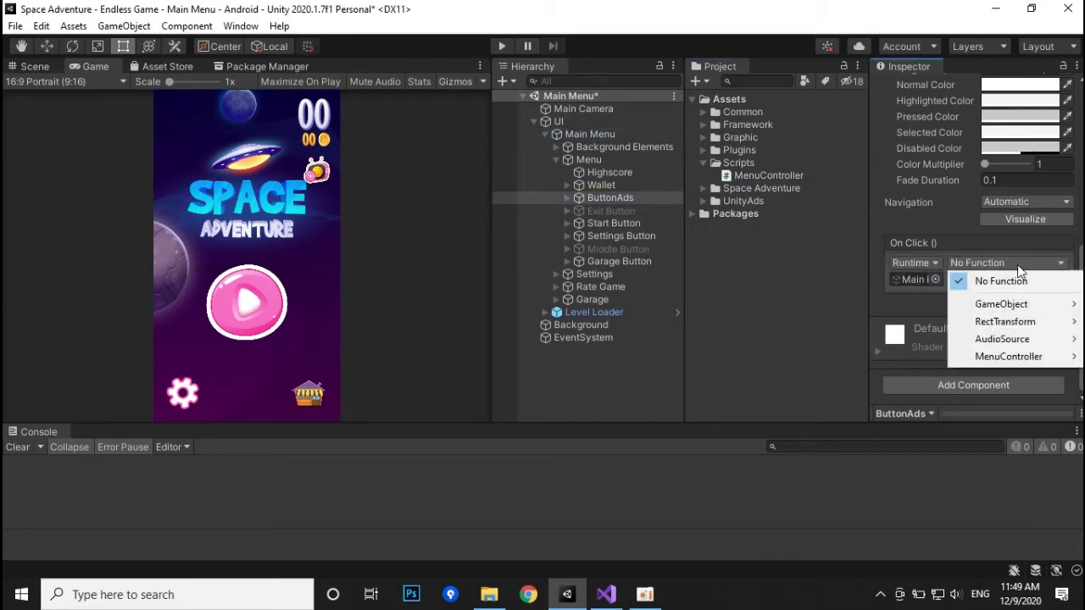
mouse_move(1019, 360)
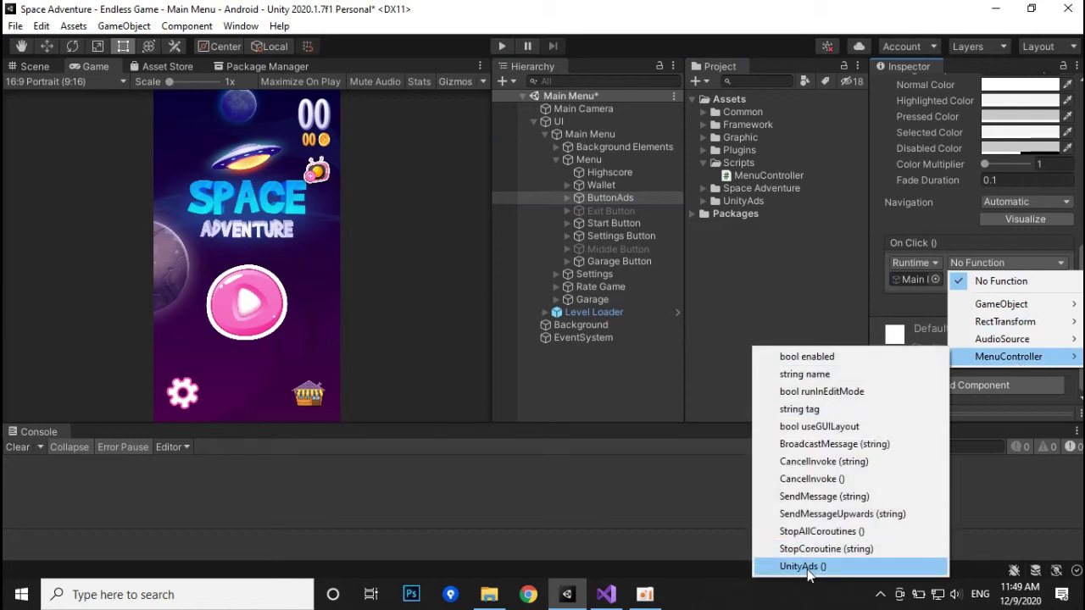
left_click(805, 567)
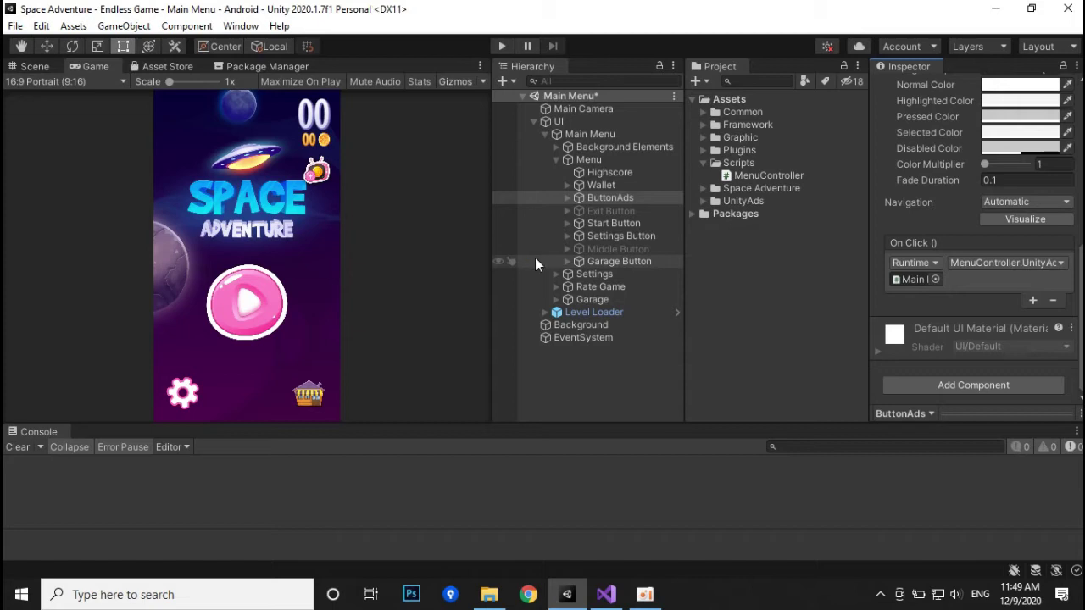
left_click(500, 44)
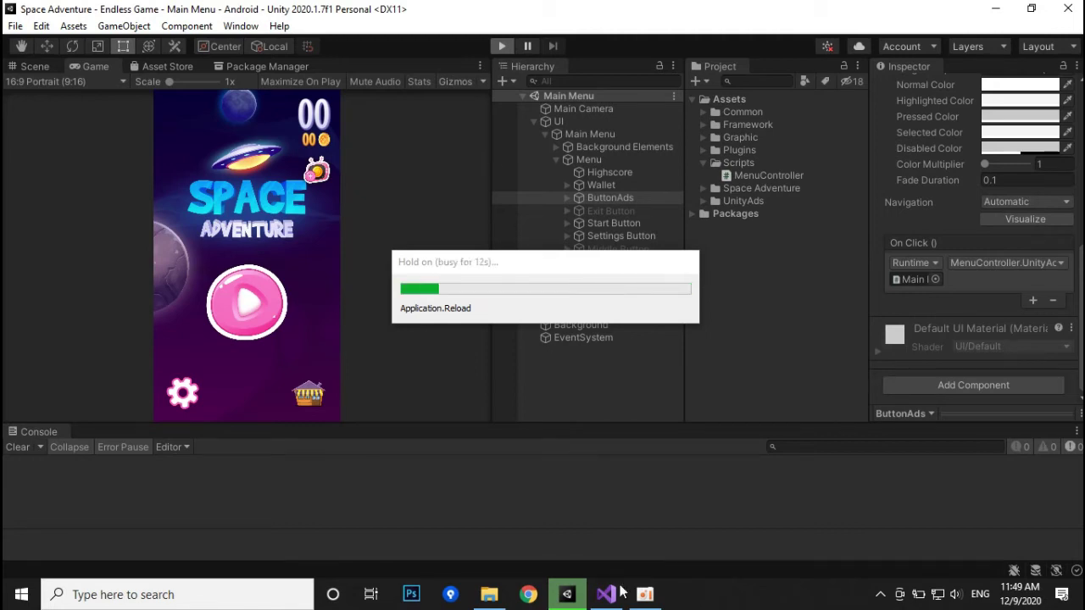
Show and close the test ad from the ads button three times.
left_click(645, 594)
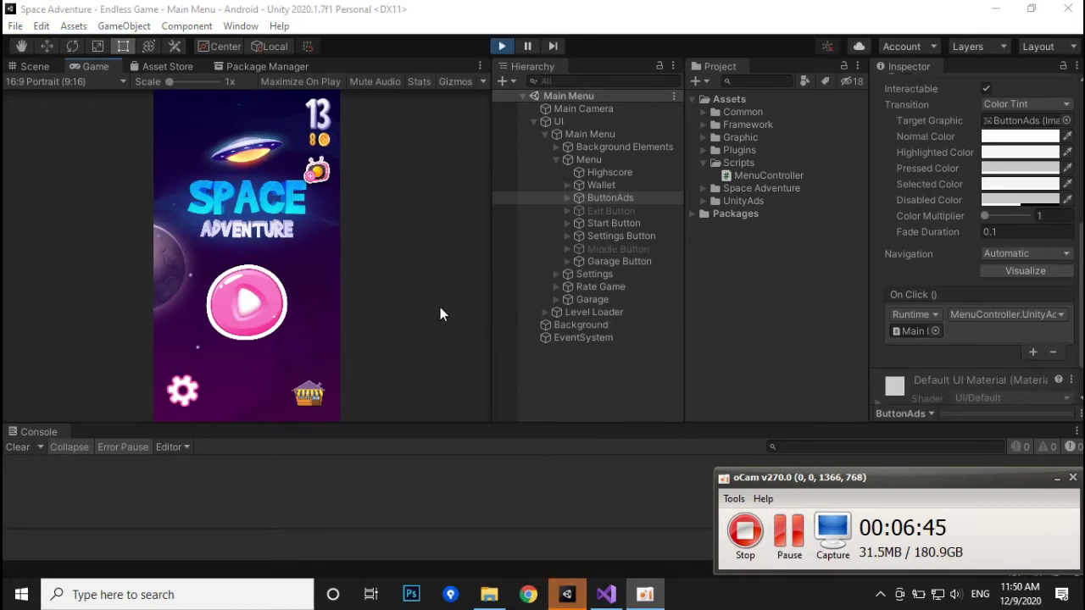
left_click(316, 172)
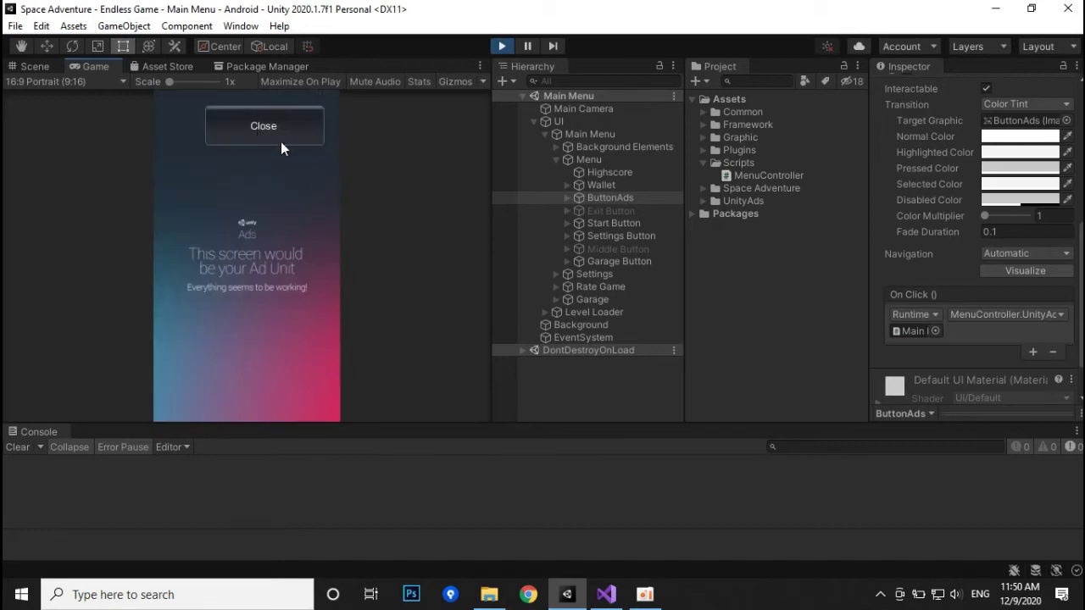
left_click(281, 143)
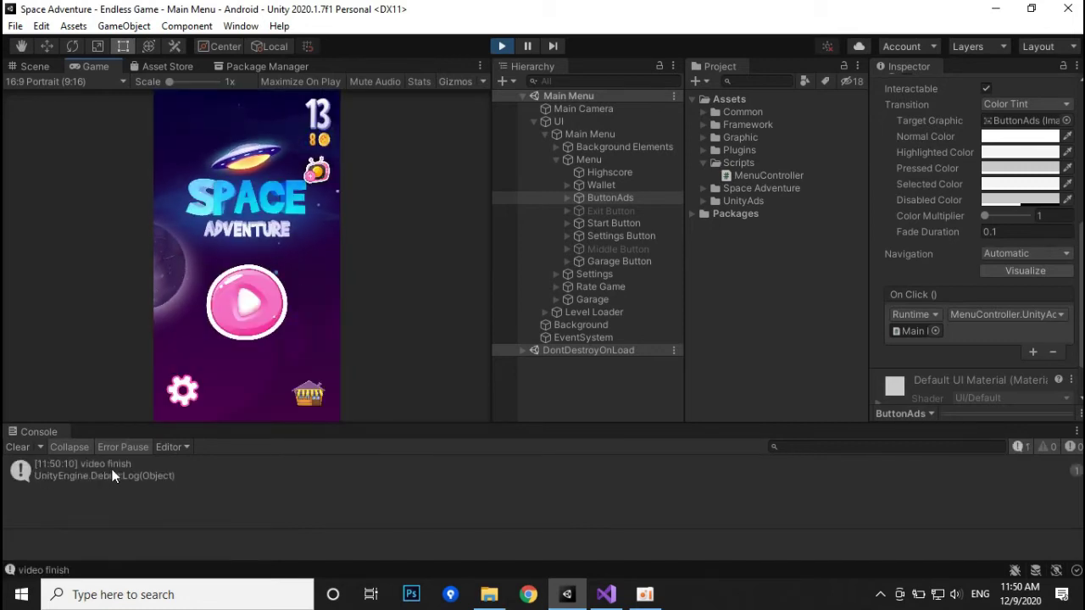
left_click(320, 177)
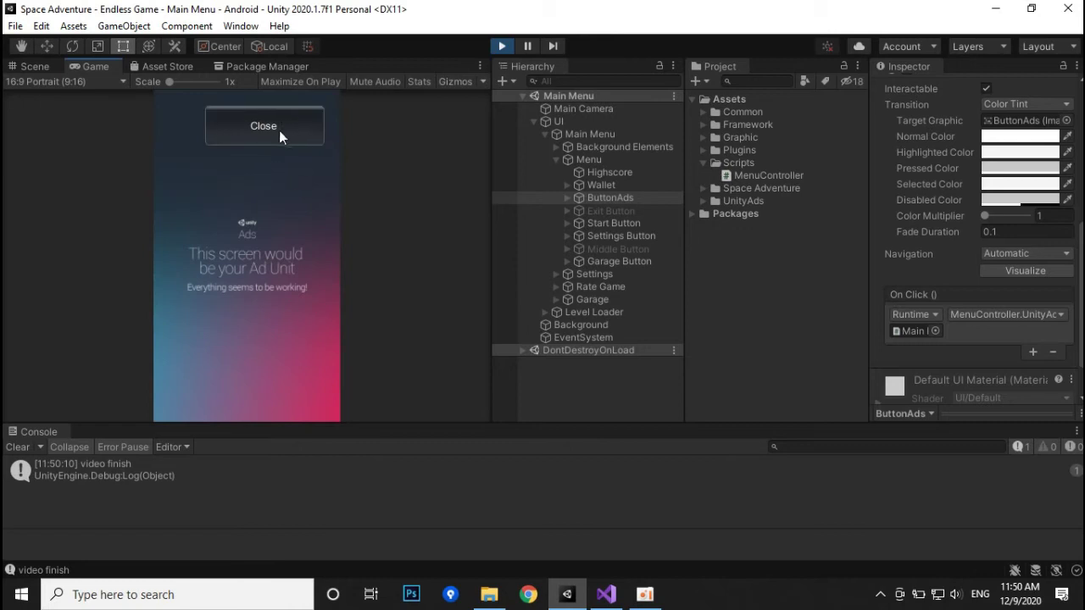
left_click(280, 129)
left_click(303, 189)
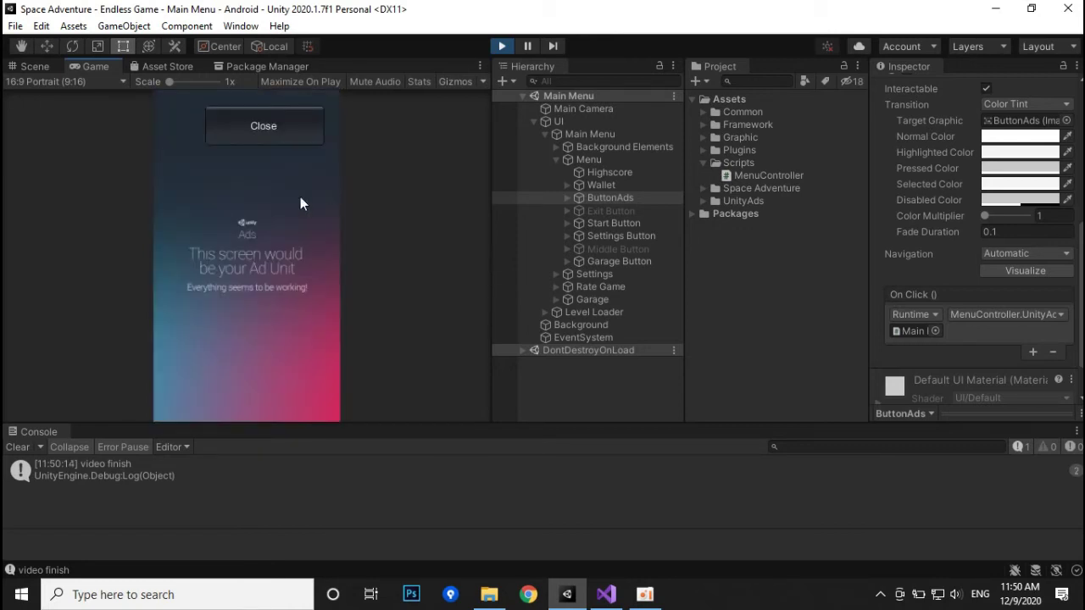
left_click(272, 132)
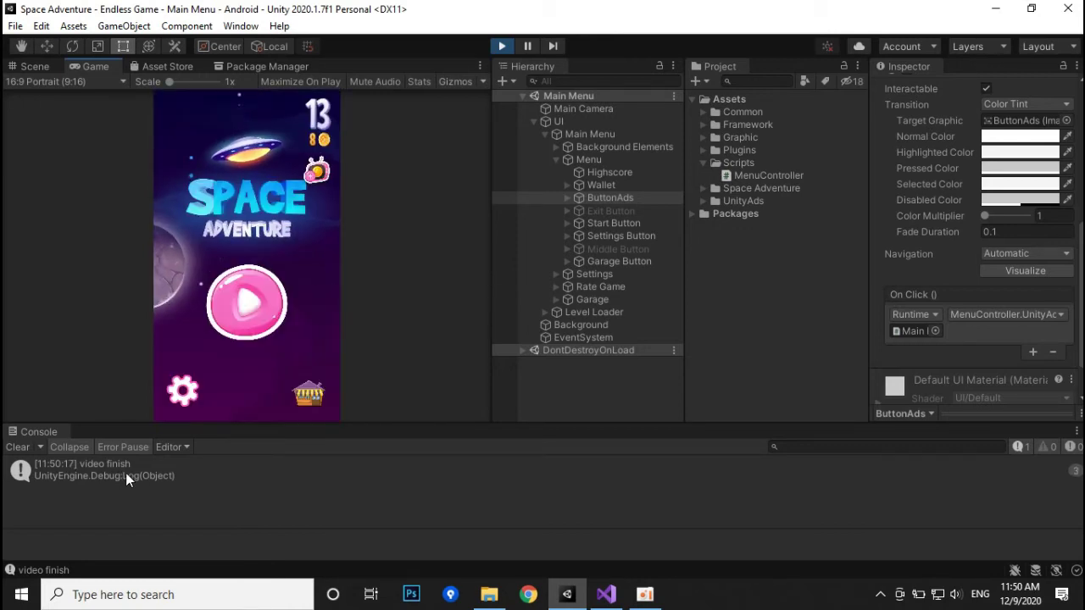
Check the "video finish" Console entry, stop the game, and return to MenuController.cs.
left_click(125, 477)
left_click(500, 48)
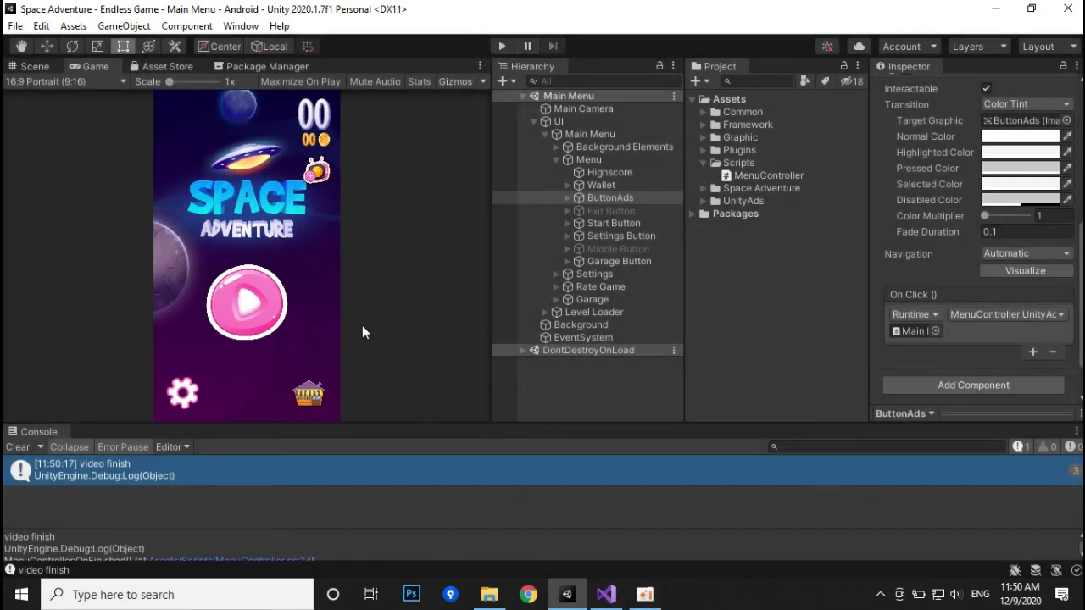
left_click(645, 594)
Below the log line, add int amount = PlayerPrefs.GetInt("WalletAmount", 0); in OnFinished.
key("alt+Tab")
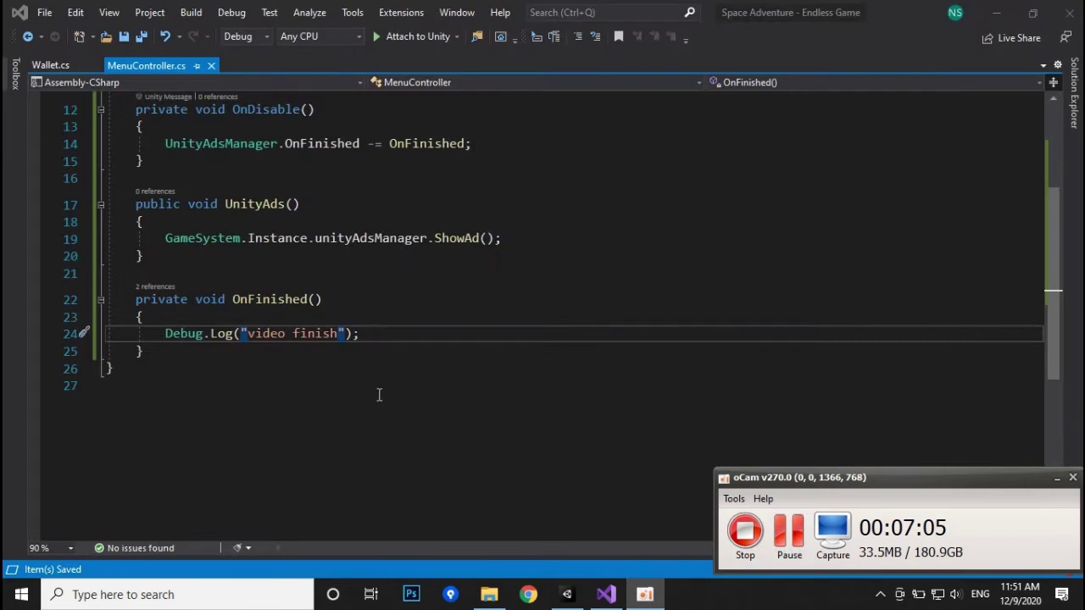
left_click(394, 342)
key("Return")
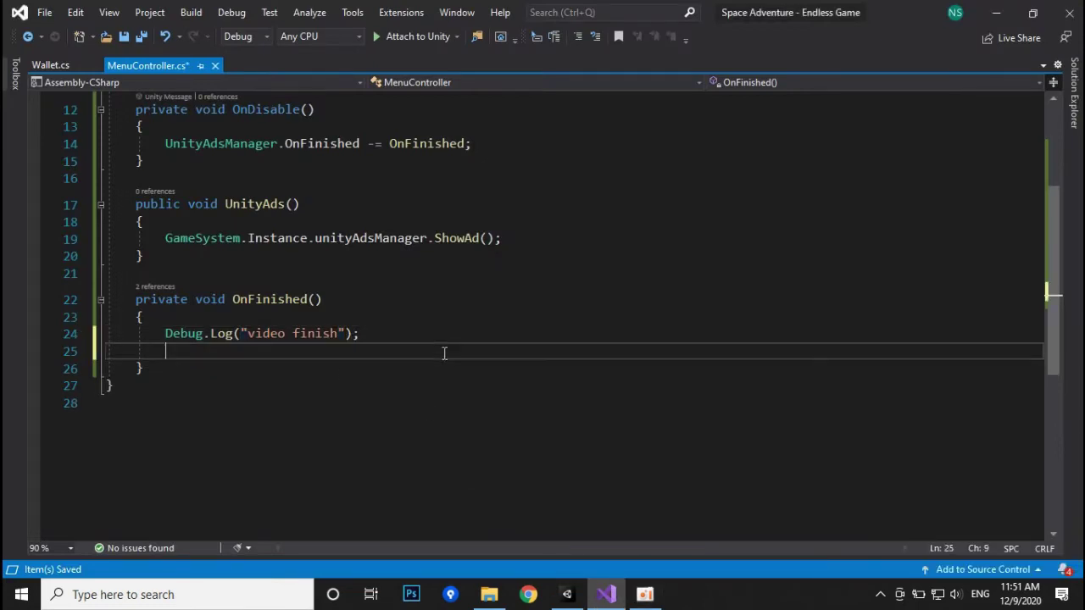
type("amount = PlayerPrefs.GetInt(\"WalletAmount\", 0);")
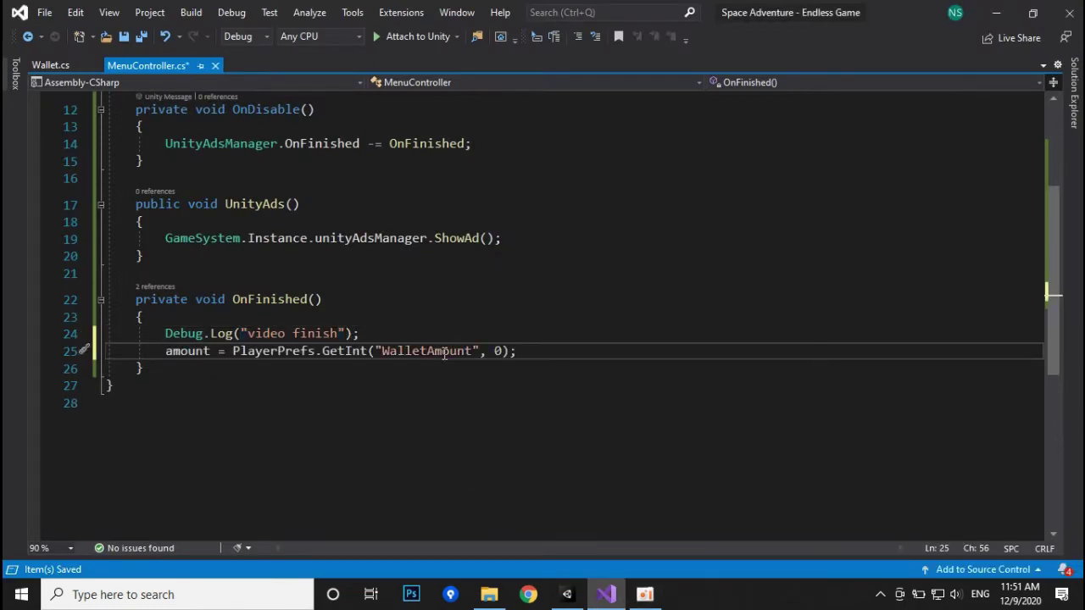
double_click(182, 360)
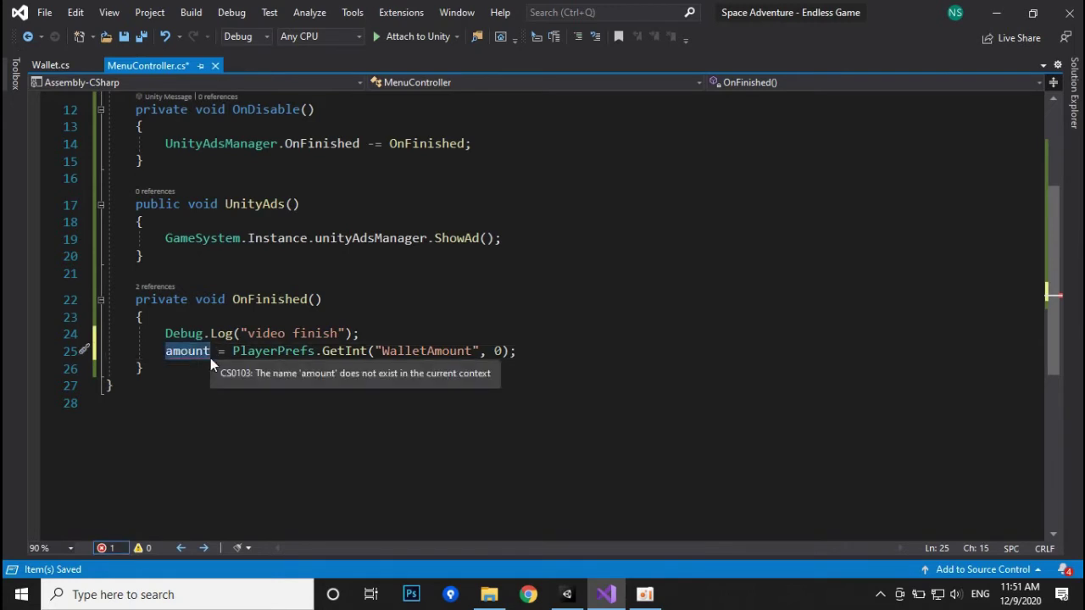
left_click(166, 351)
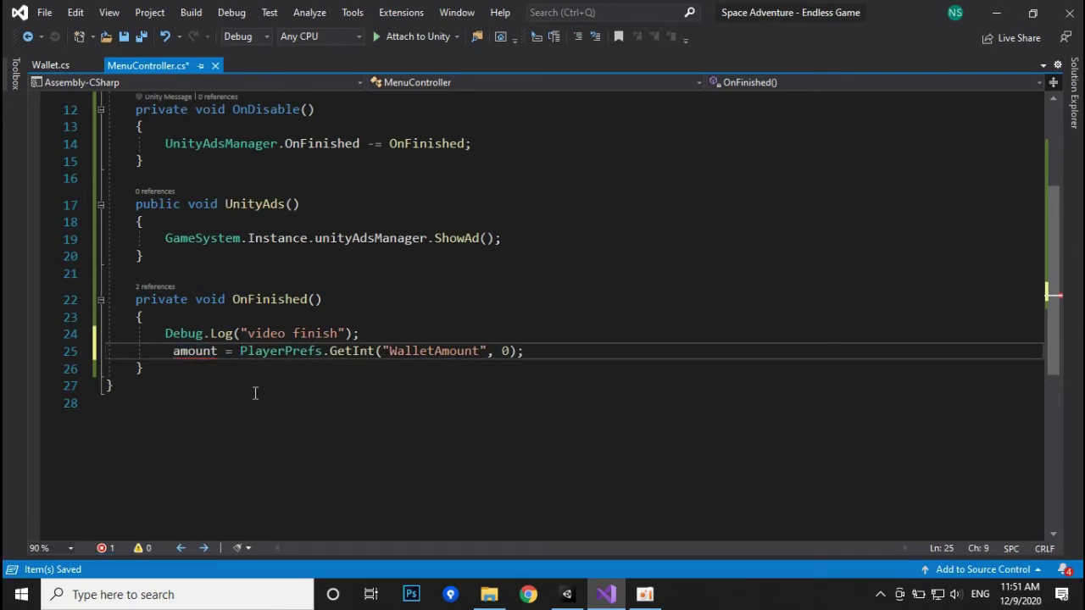
type("int")
left_click(573, 351)
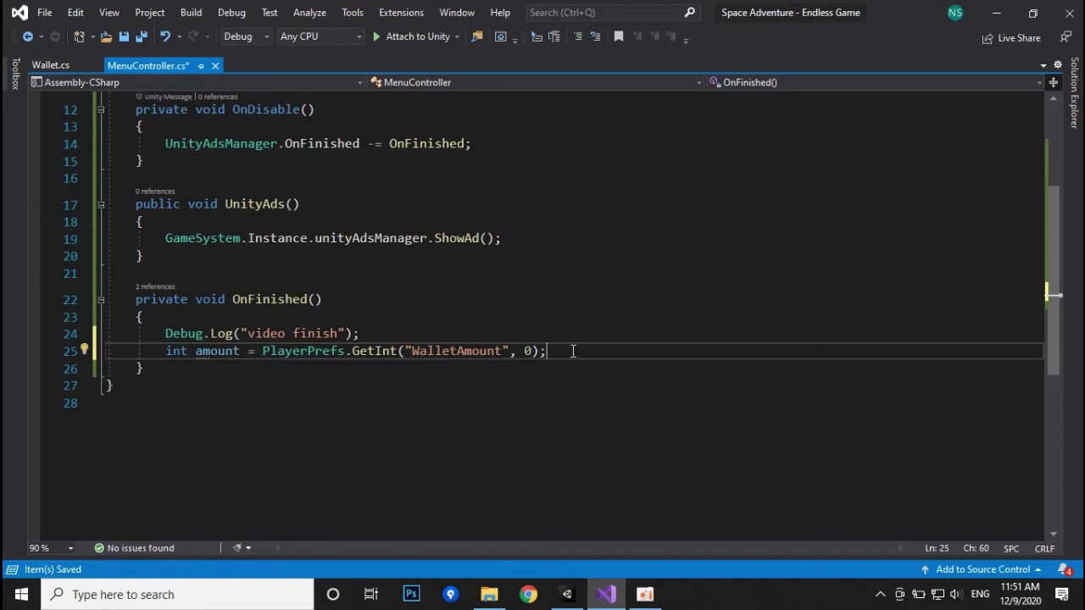
key("Return")
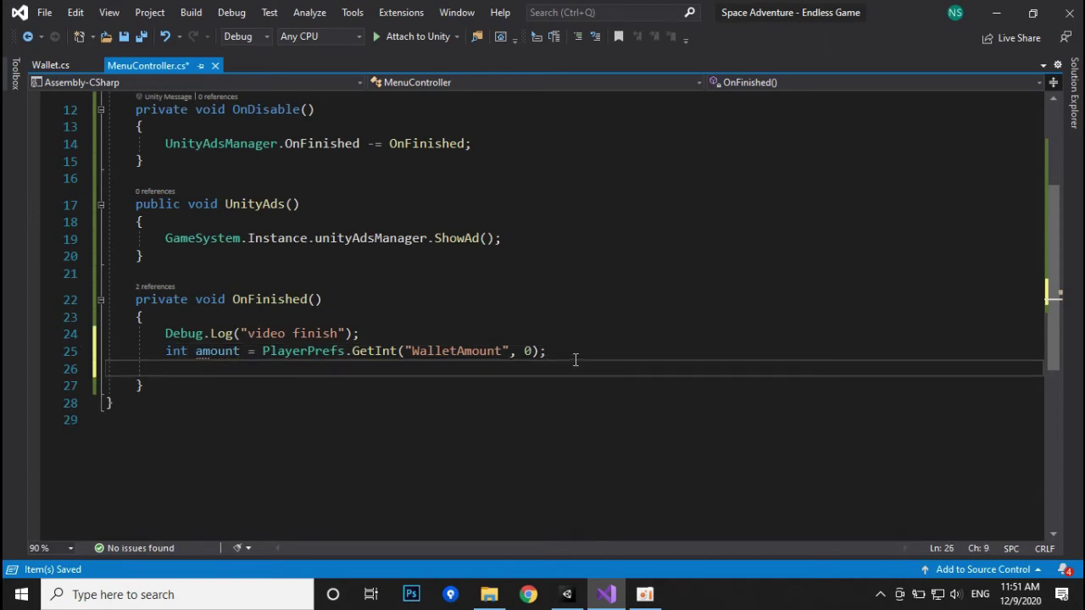
Declare public int rewardVideoAds = 5; at the top of MenuController and save.
scroll(533, 366, "up", 4)
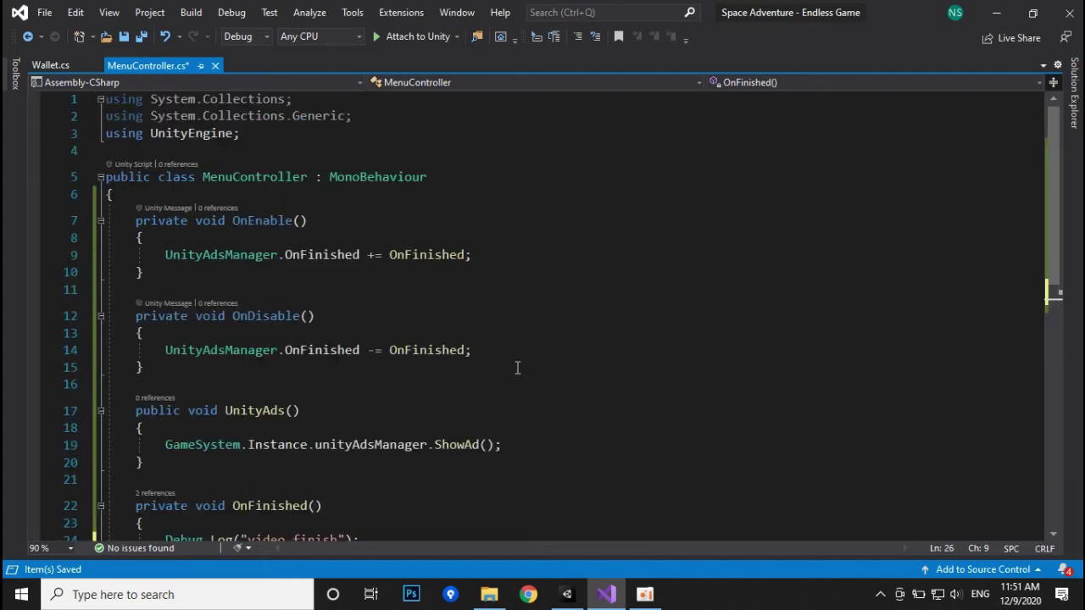
left_click(268, 202)
key("Return")
key("Return")
key("Up")
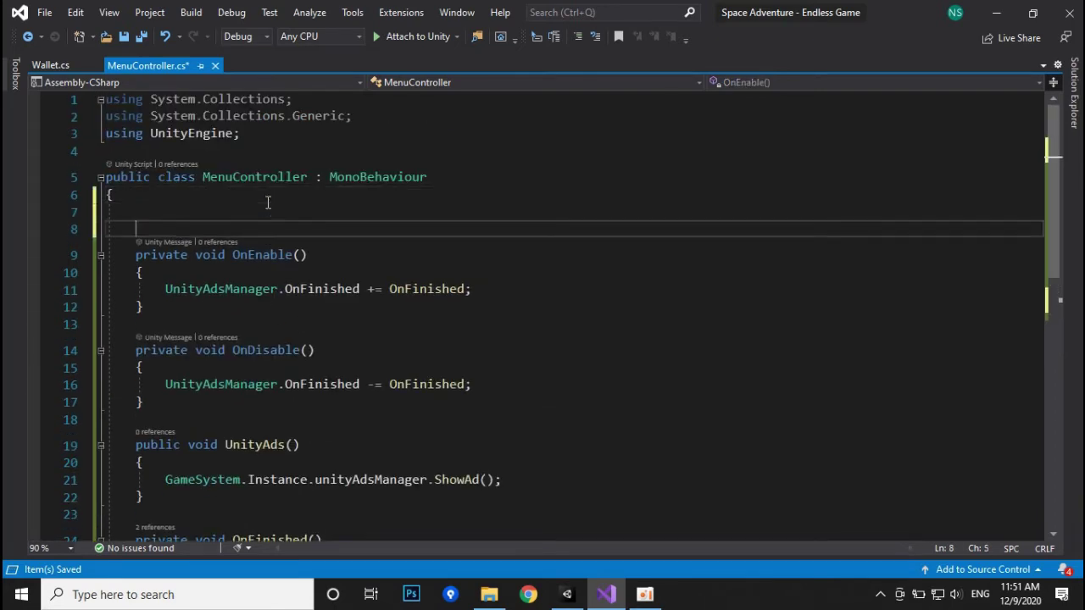
type("public int ")
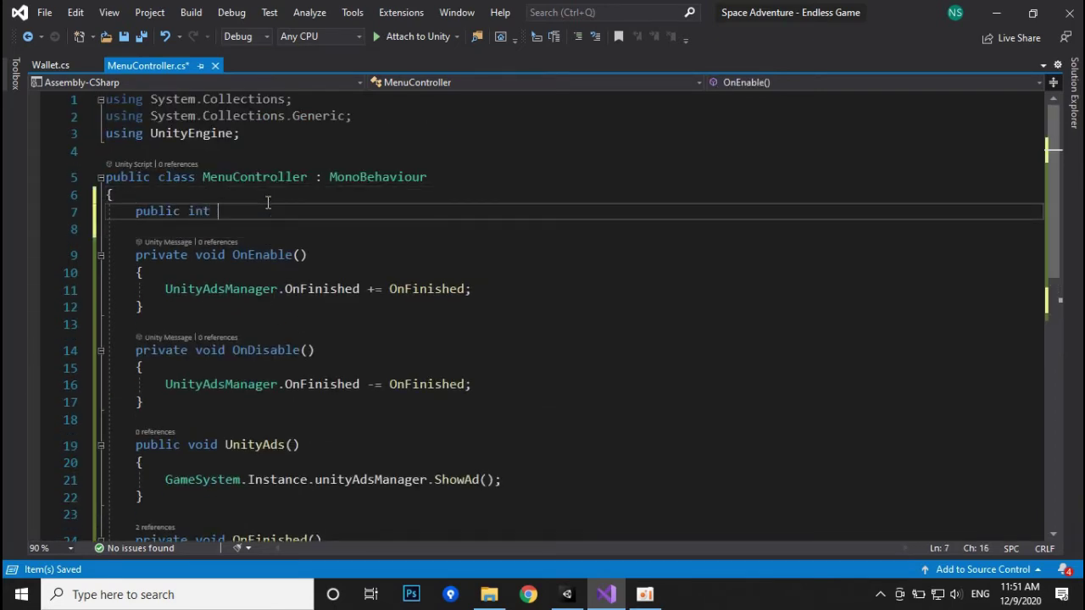
type("rewardVideoD")
key("BackSpace")
type("Ads = ")
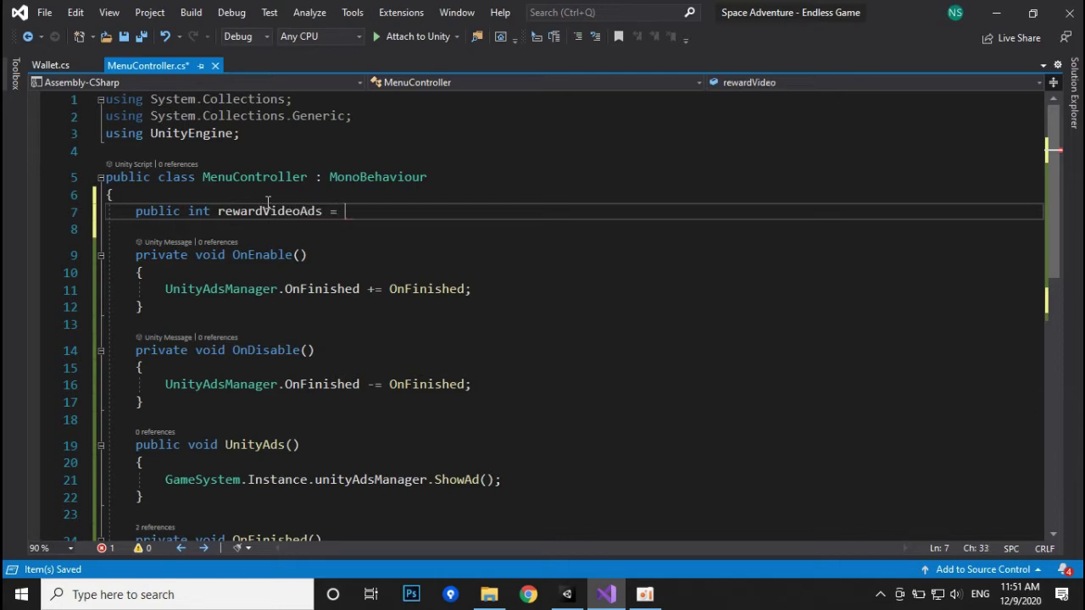
type("5;")
key("ctrl+s")
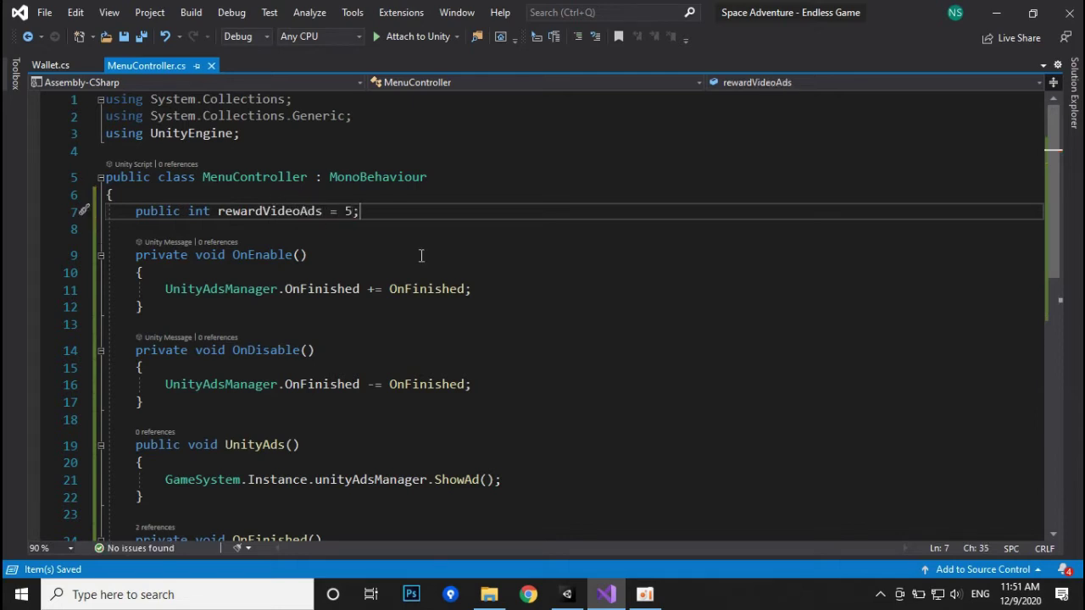
scroll(386, 295, "down", 5)
Add amount += rewardVideoAds; in OnFinished and save.
left_click(329, 353)
type("amo")
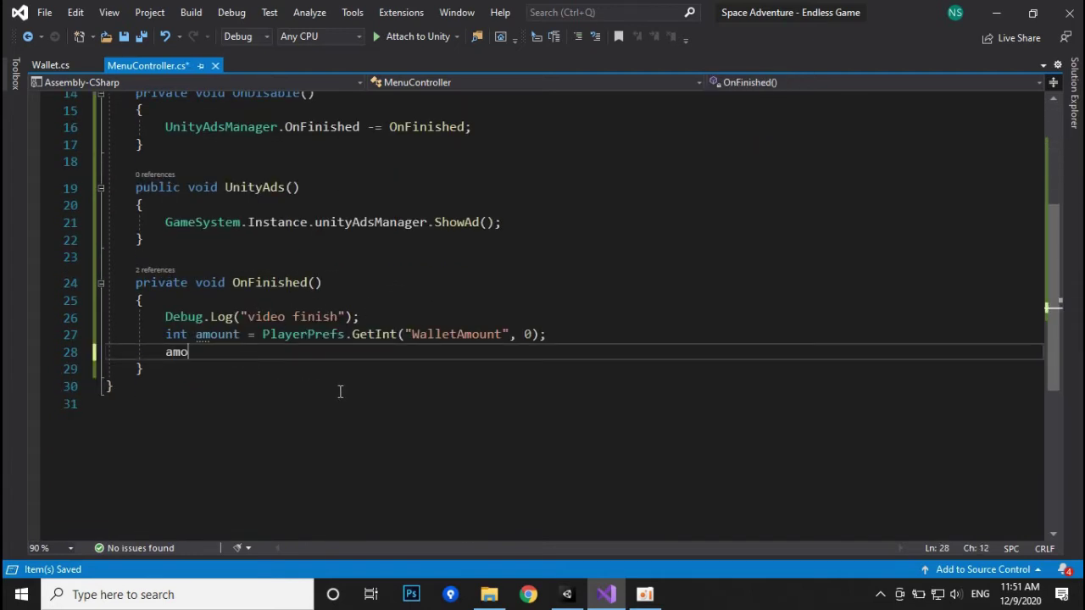
type("unt += ")
type("re")
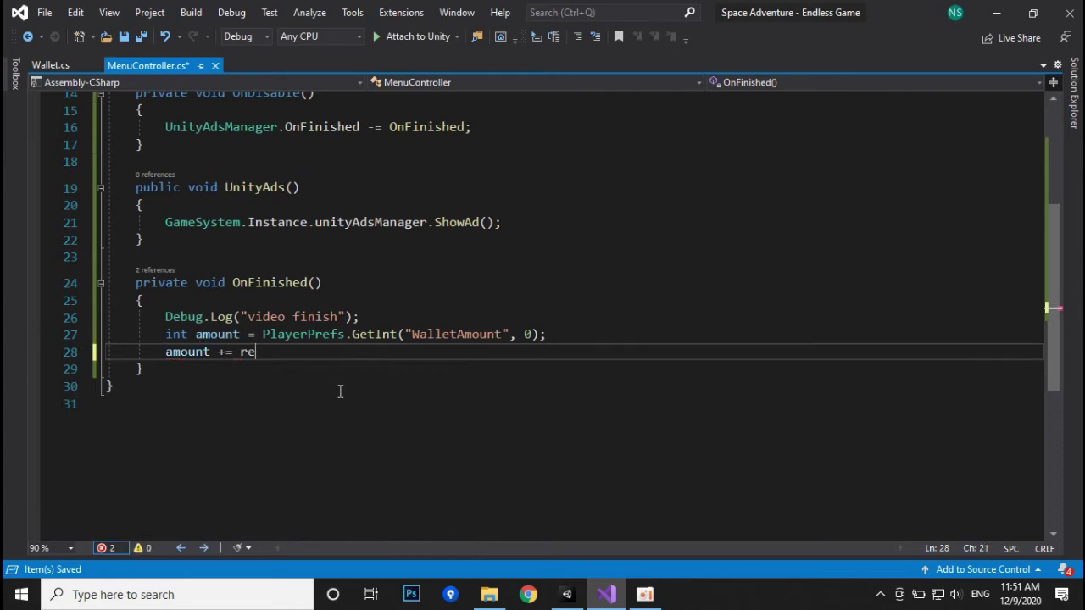
type("wardVideoAds;")
key("ctrl+s")
Start a PlayerPrefs.SetInt call on the next line using IntelliSense.
key("Return")
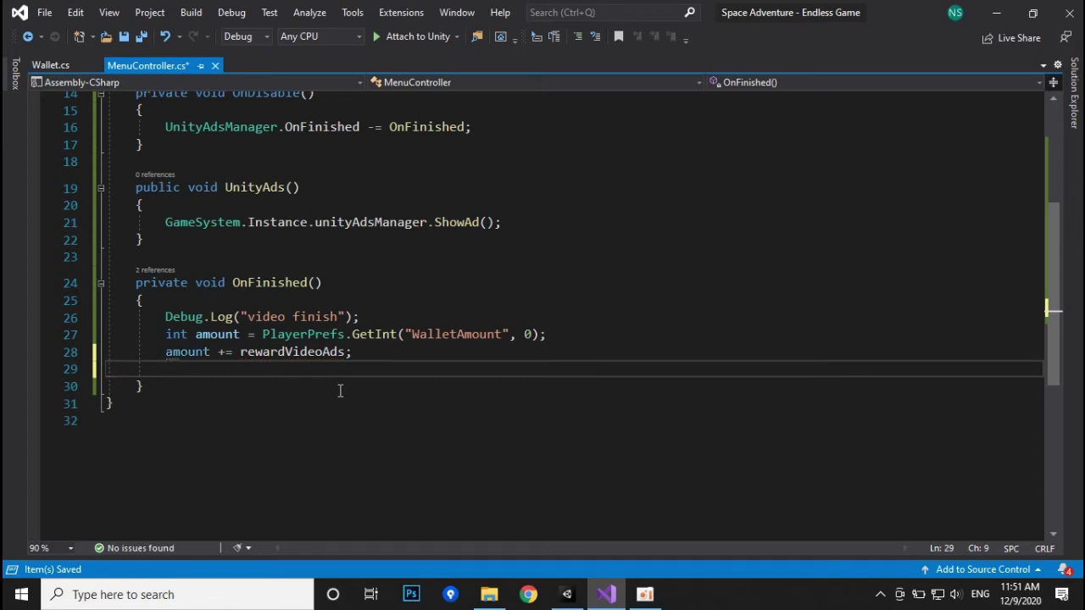
type("p")
type("lay")
key("Tab")
type(".set")
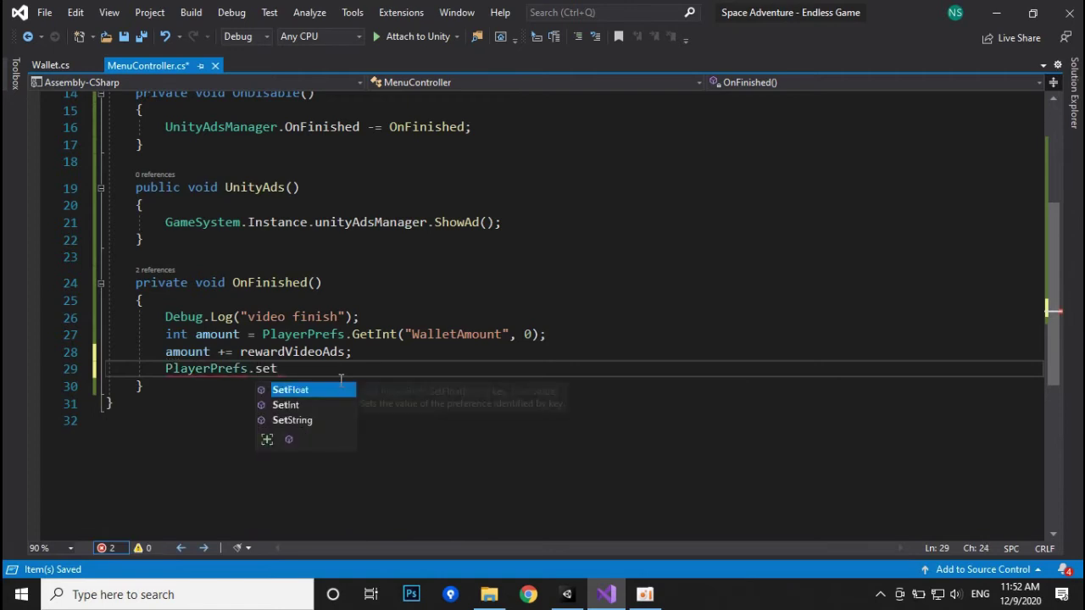
key("Down")
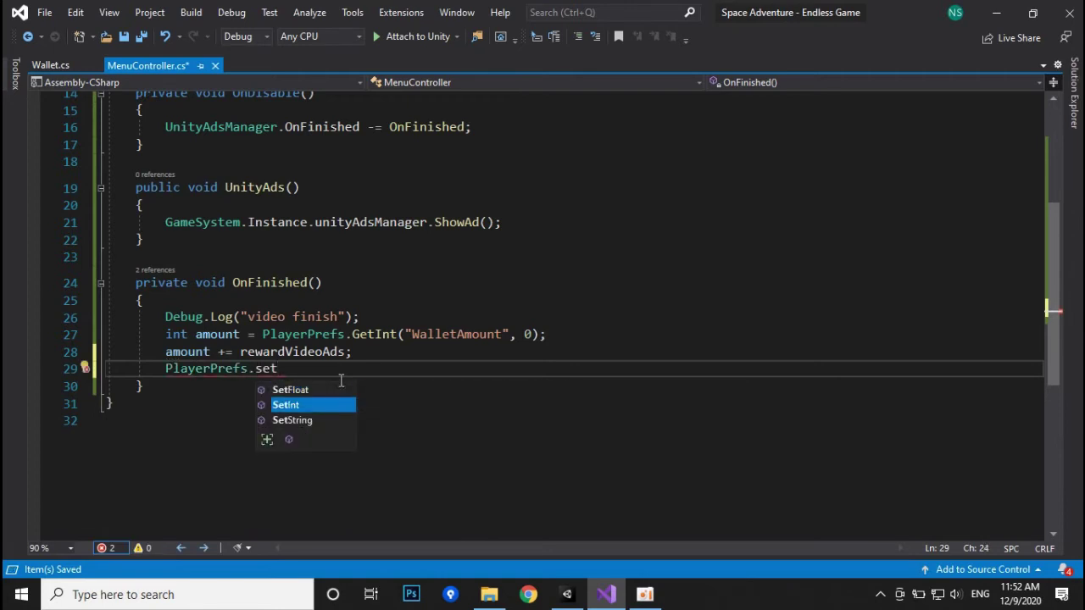
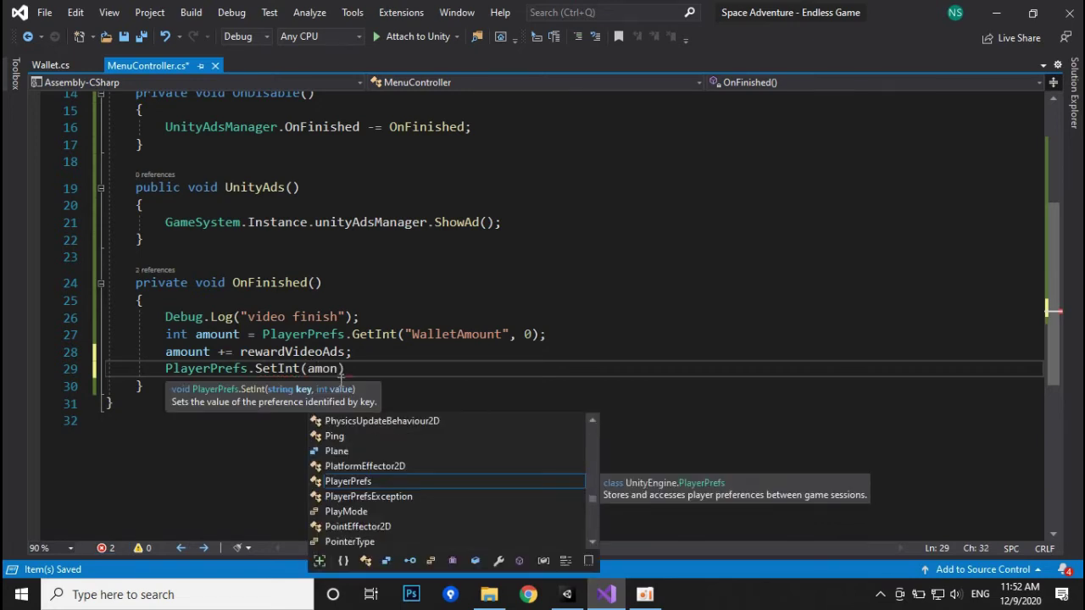
Complete the OnFinished line as PlayerPrefs.SetInt("WalletAmount", amount);.
key("BackSpace")
key("BackSpace")
type("ount")
key("Escape")
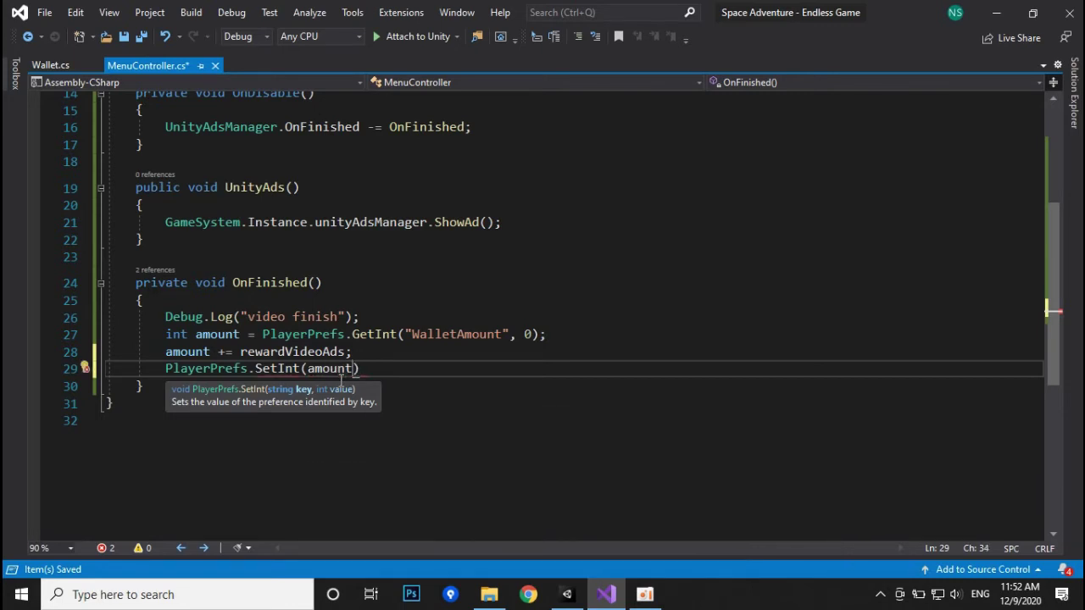
type(",")
key("Left")
type("\"\"")
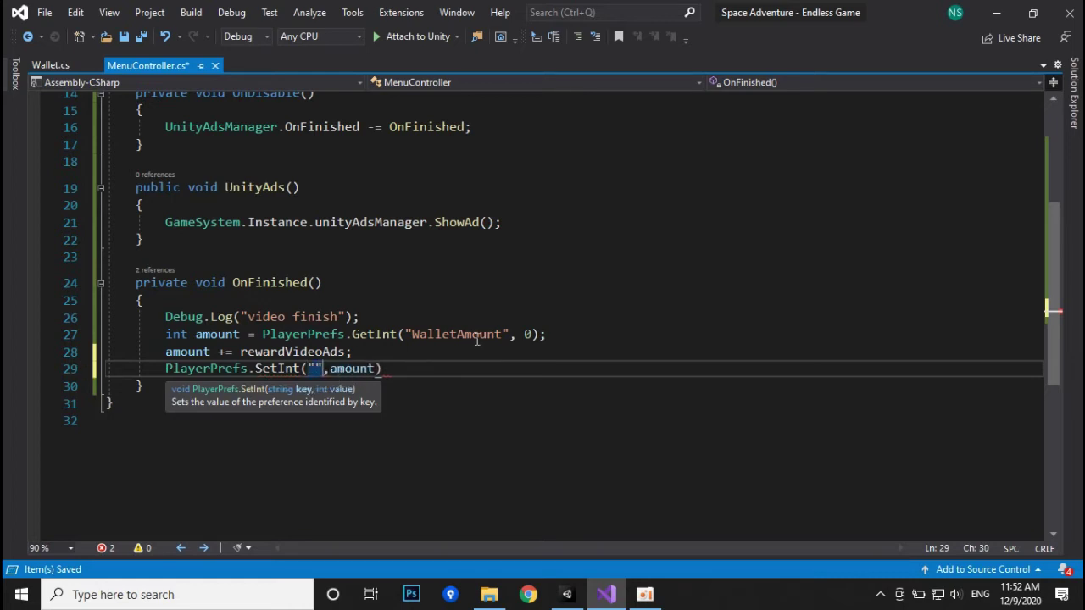
double_click(476, 340)
key("ctrl+c")
left_click(313, 369)
key("ctrl+v")
left_click(490, 369)
Save the MenuController script and switch to the Unity editor.
key("ctrl+s")
left_click(475, 387)
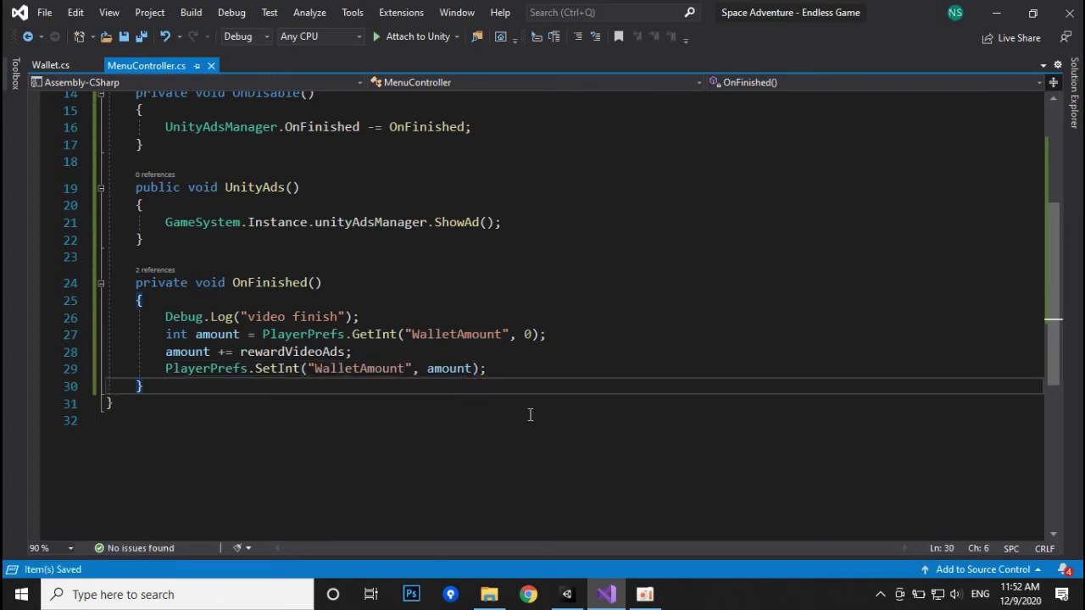
left_click(638, 596)
key("alt+Tab")
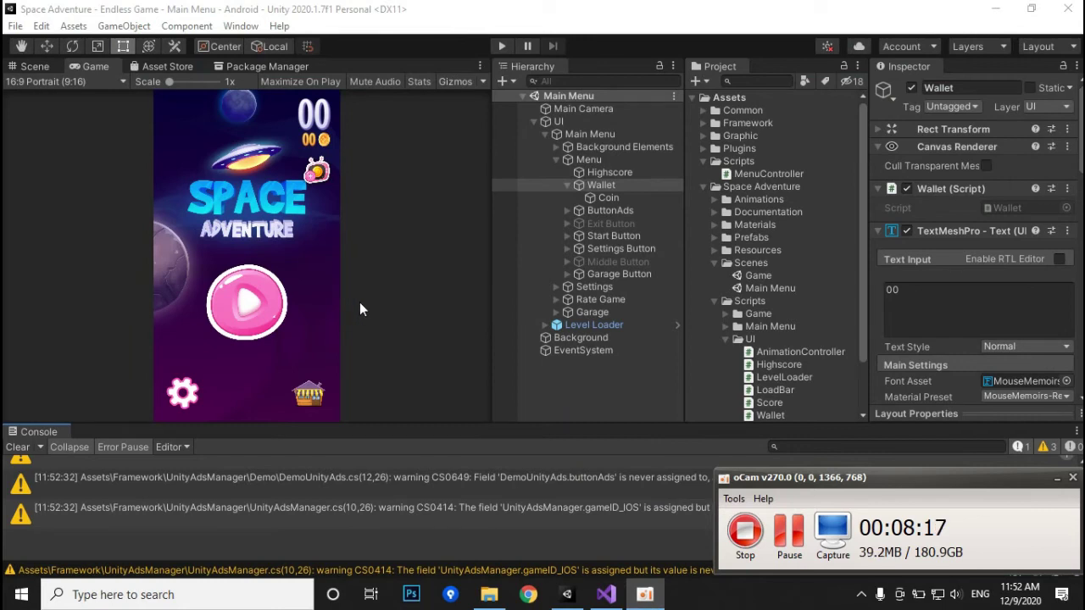
In play mode, watch and close the rewarded ad twice from the menu.
left_click(495, 49)
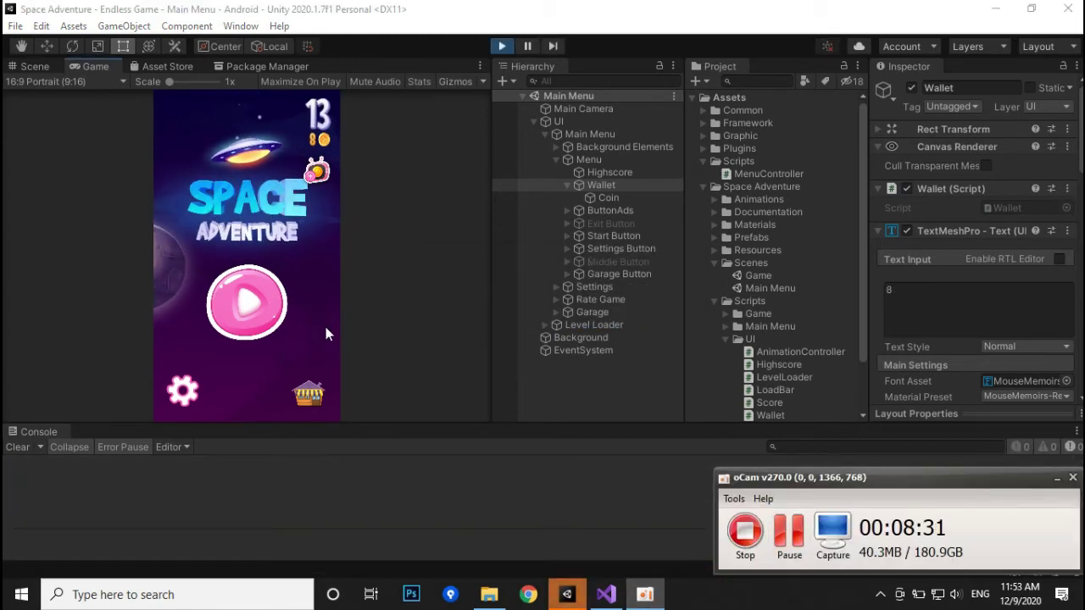
left_click(318, 180)
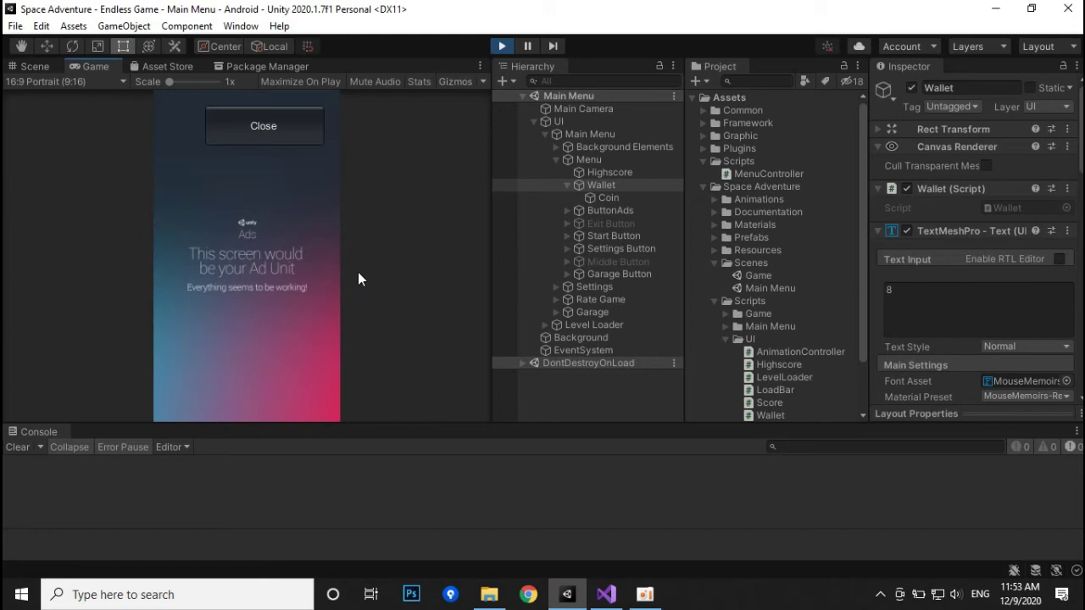
left_click(277, 132)
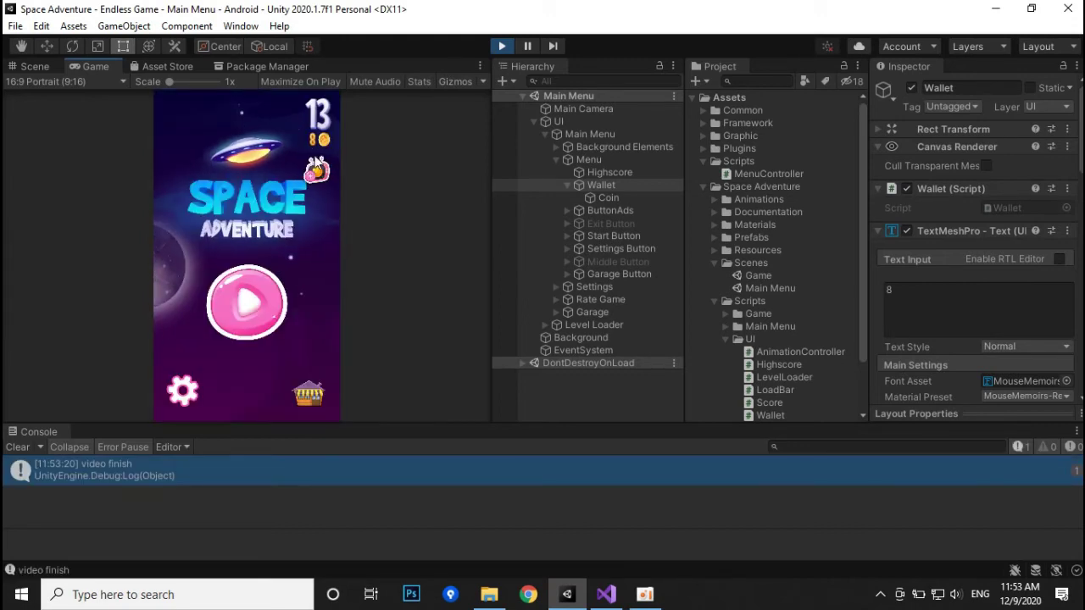
left_click(318, 173)
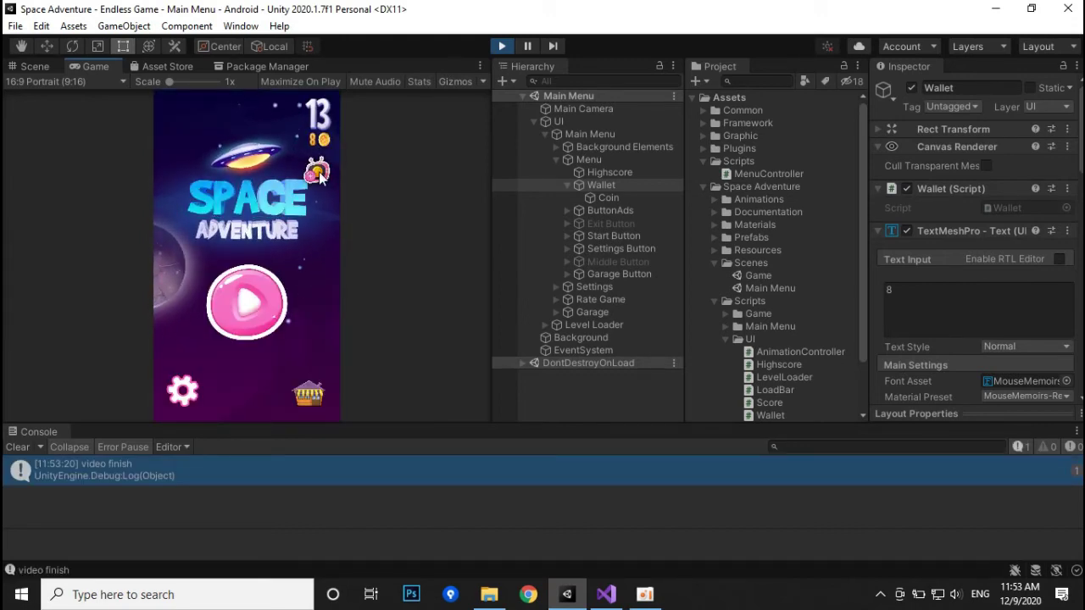
left_click(282, 125)
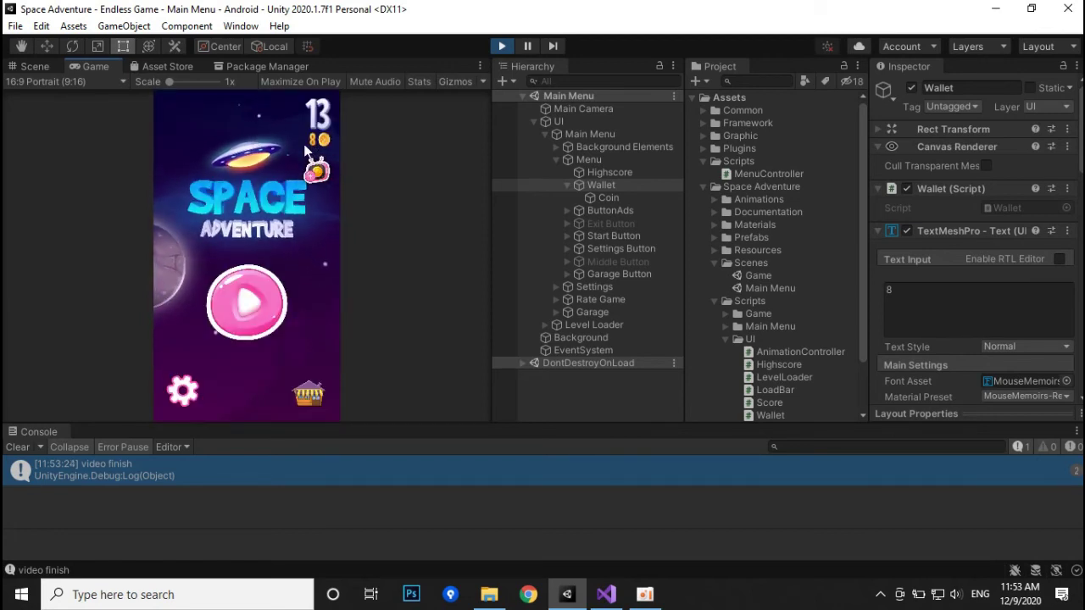
Start a game, pause it, return Home to check 18 coins, then stop play mode.
left_click(258, 295)
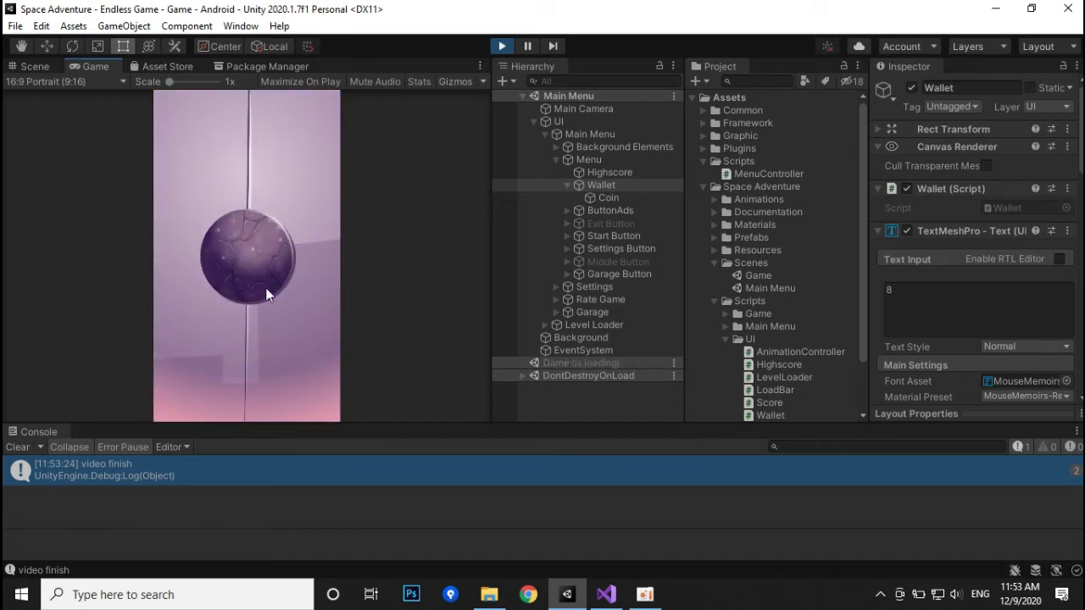
left_click(183, 120)
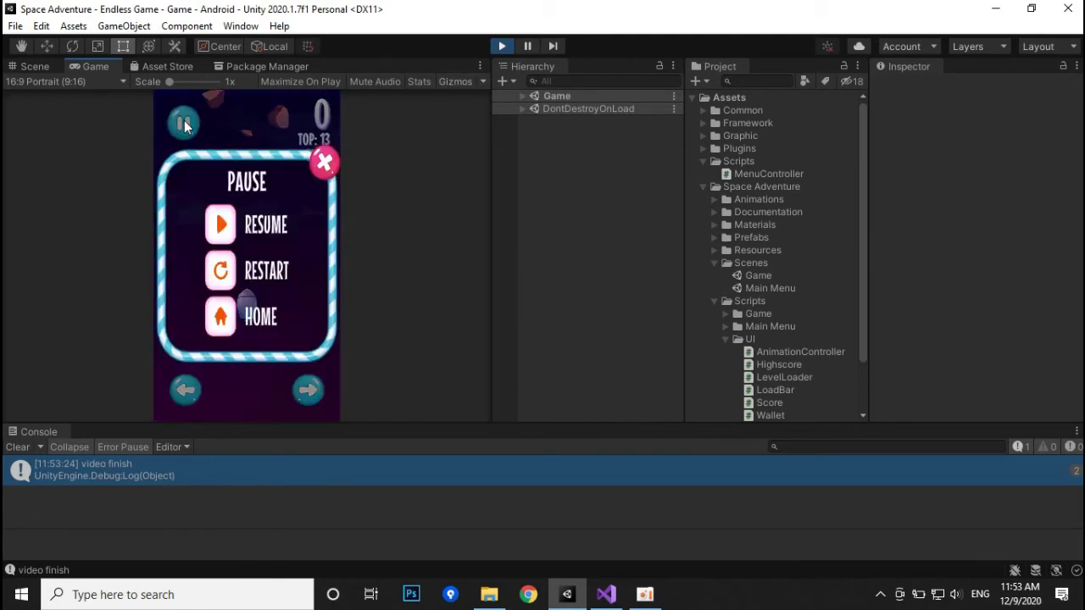
left_click(260, 312)
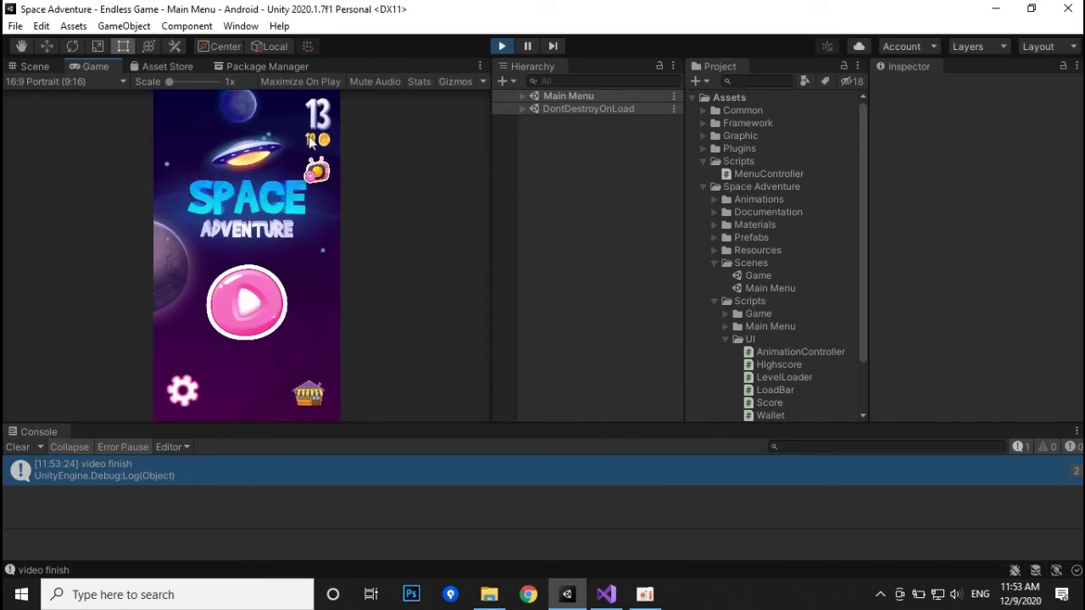
left_click(502, 47)
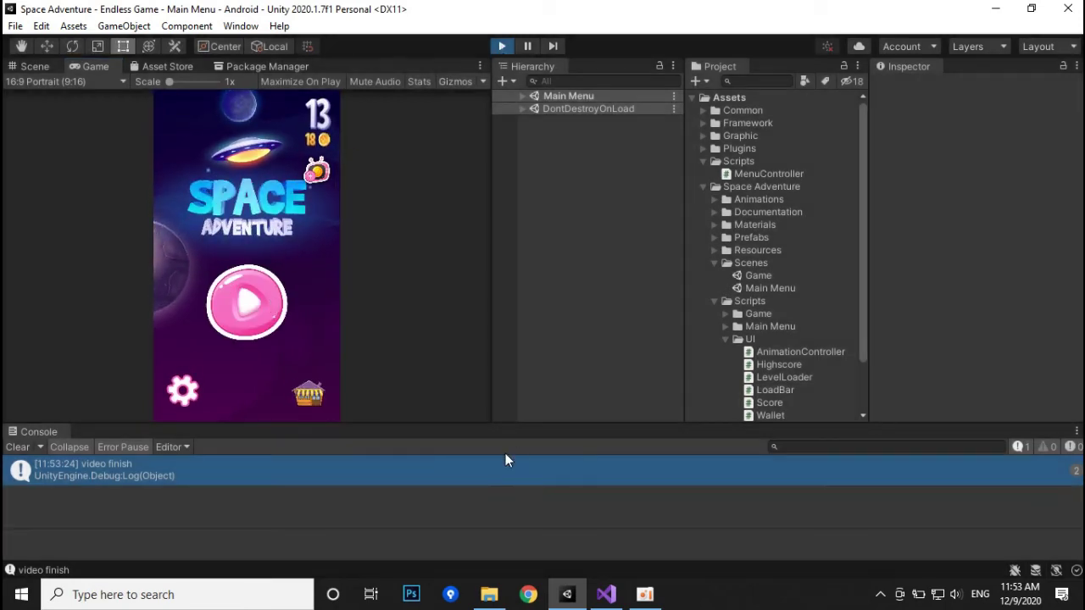
Open Wallet.cs in Visual Studio and jump to the DisplayAmount method definition.
left_click(607, 595)
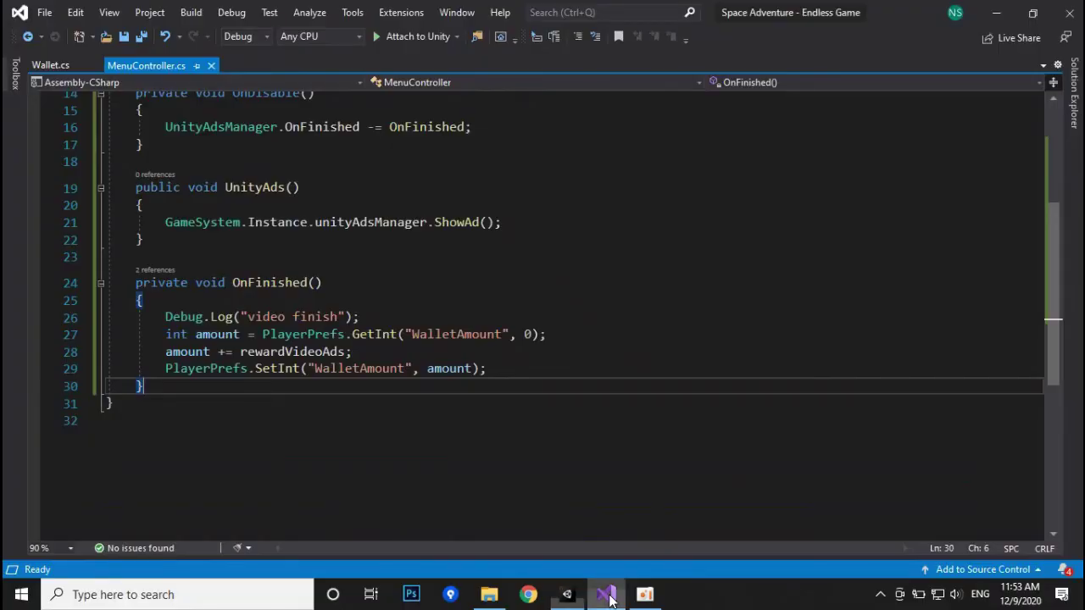
left_click(54, 65)
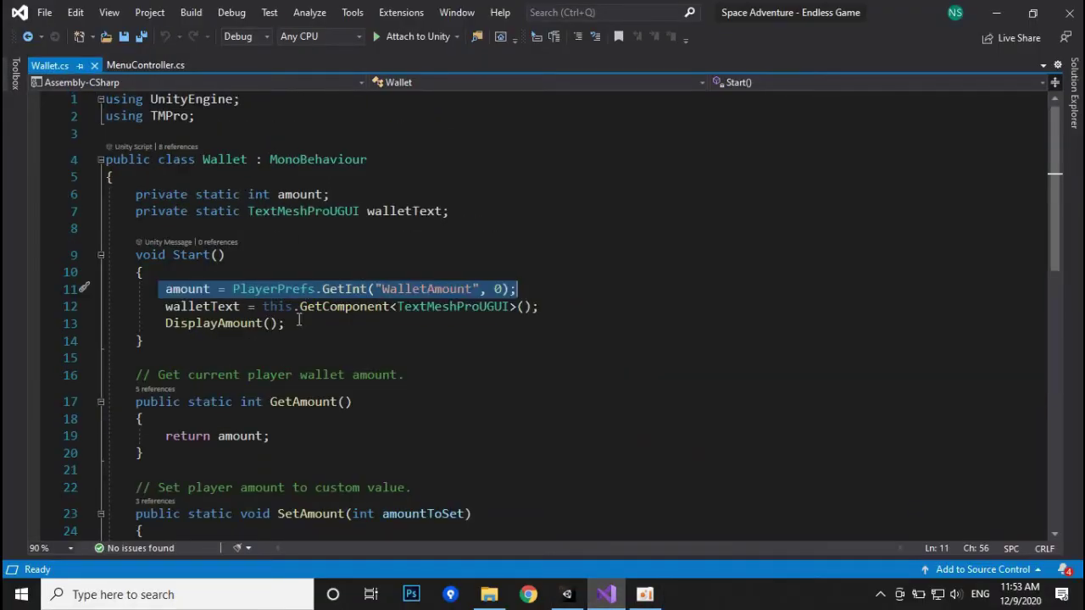
left_click(301, 320)
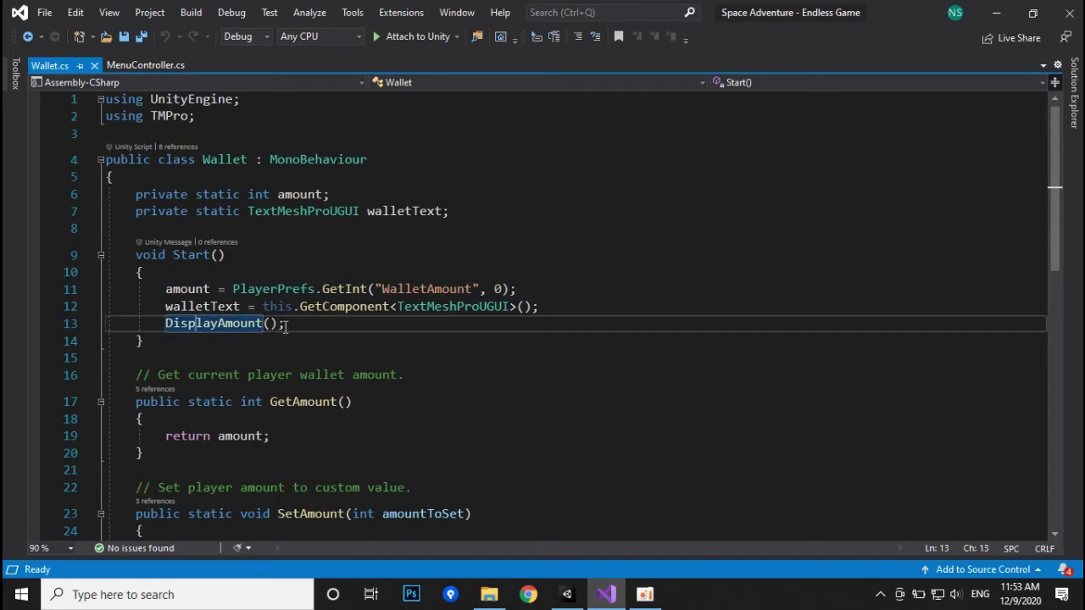
left_click(224, 323)
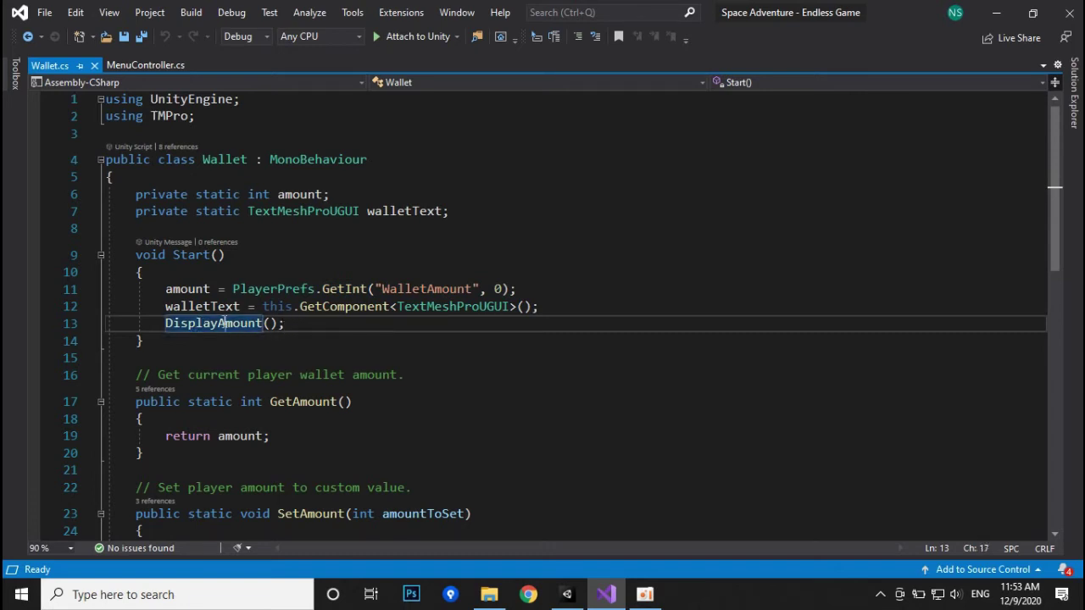
right_click(278, 324)
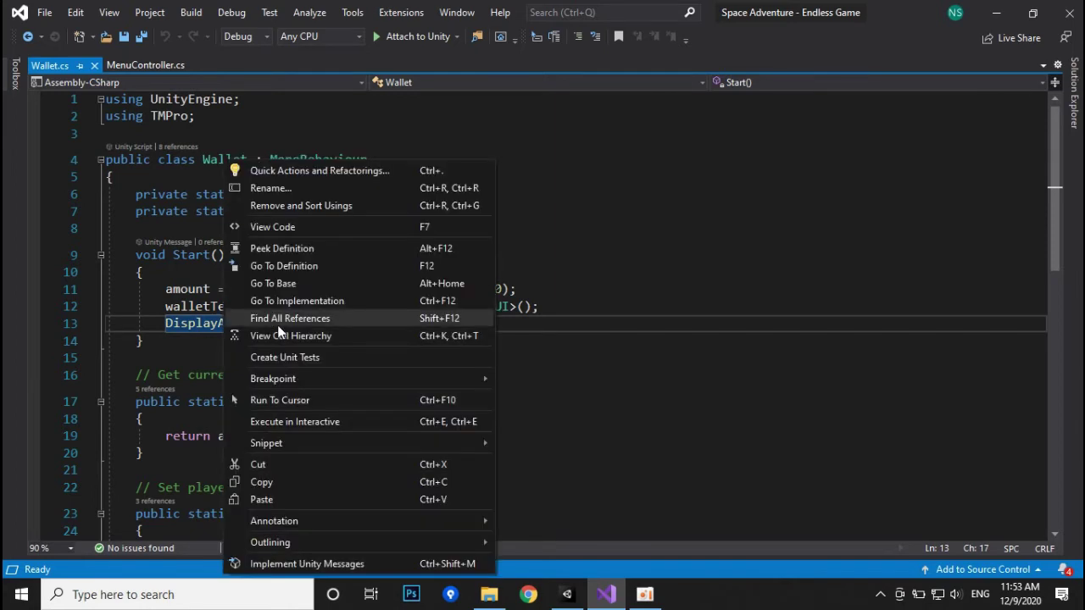
left_click(284, 268)
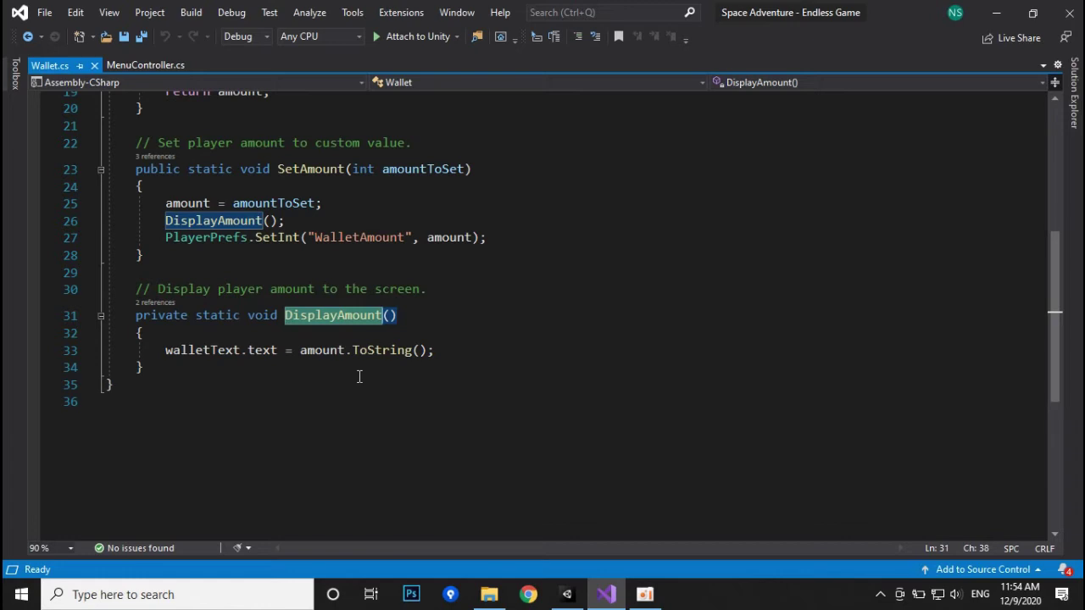
Change DisplayAmount from private to public and save Wallet.cs.
double_click(165, 315)
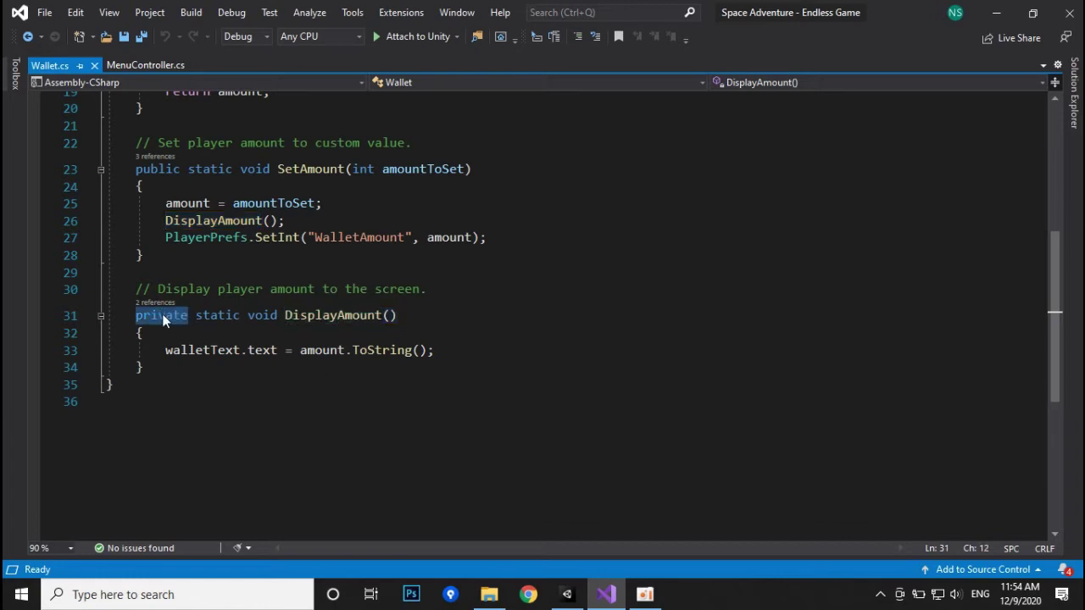
type("public")
key("ctrl+s")
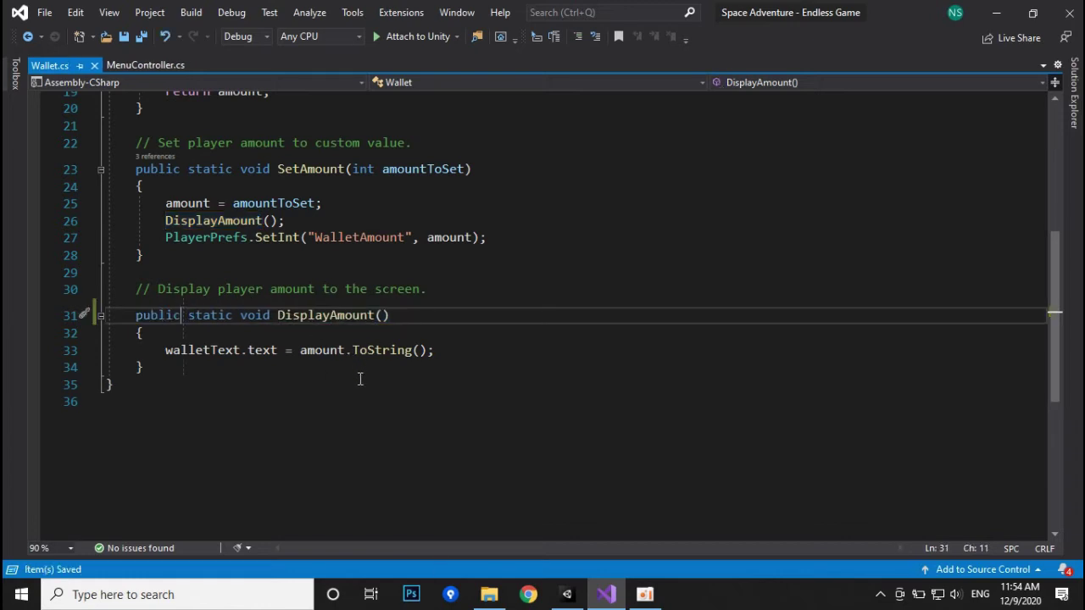
scroll(358, 380, "up", 3)
scroll(360, 380, "up", 3)
double_click(219, 161)
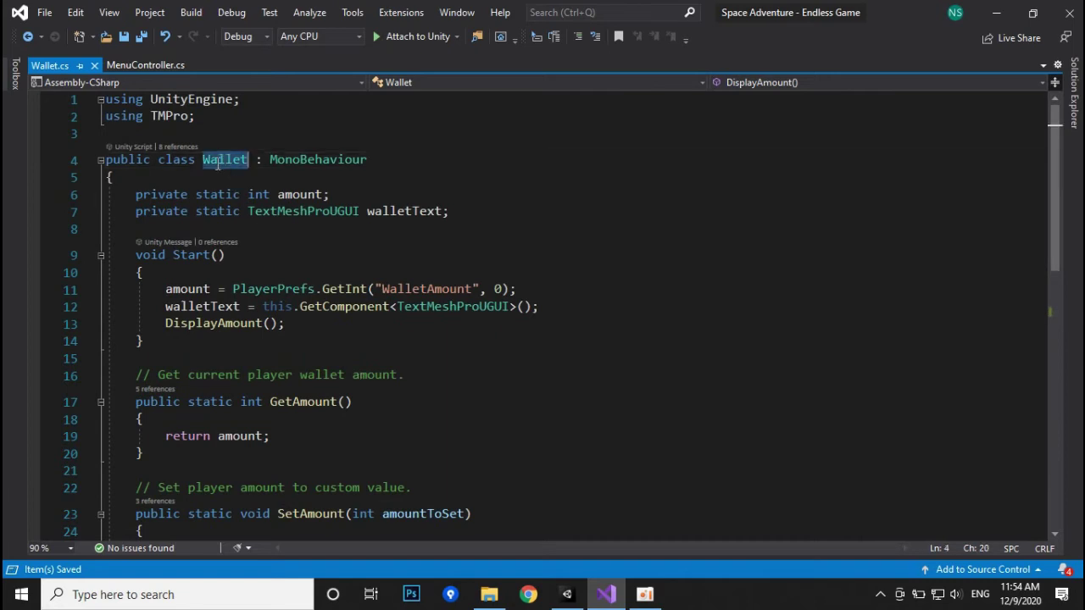
Add the field public Wallet wallet = null; on line 8 of MenuController.cs.
left_click(146, 67)
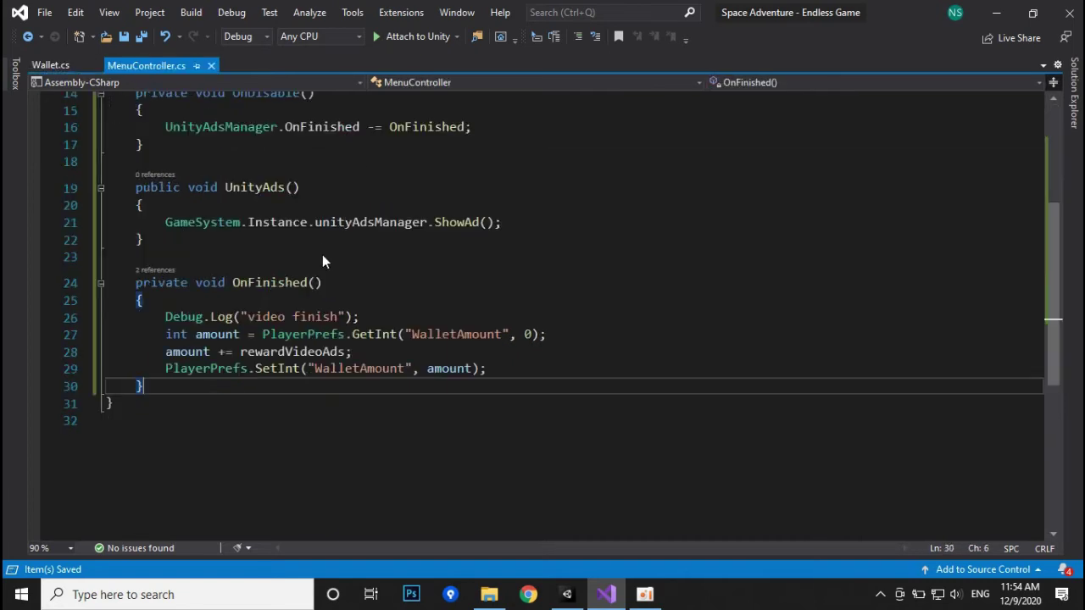
scroll(334, 239, "up", 2)
scroll(344, 262, "up", 3)
left_click(334, 234)
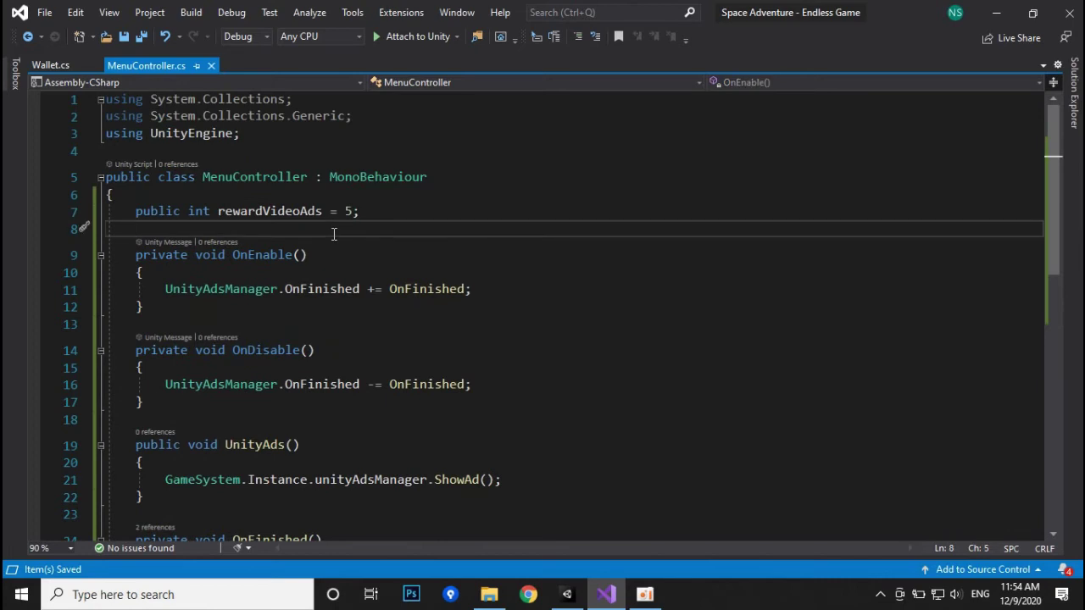
type("public Wallet wal")
key("Tab")
type("null;")
left_click(263, 228)
double_click(263, 228)
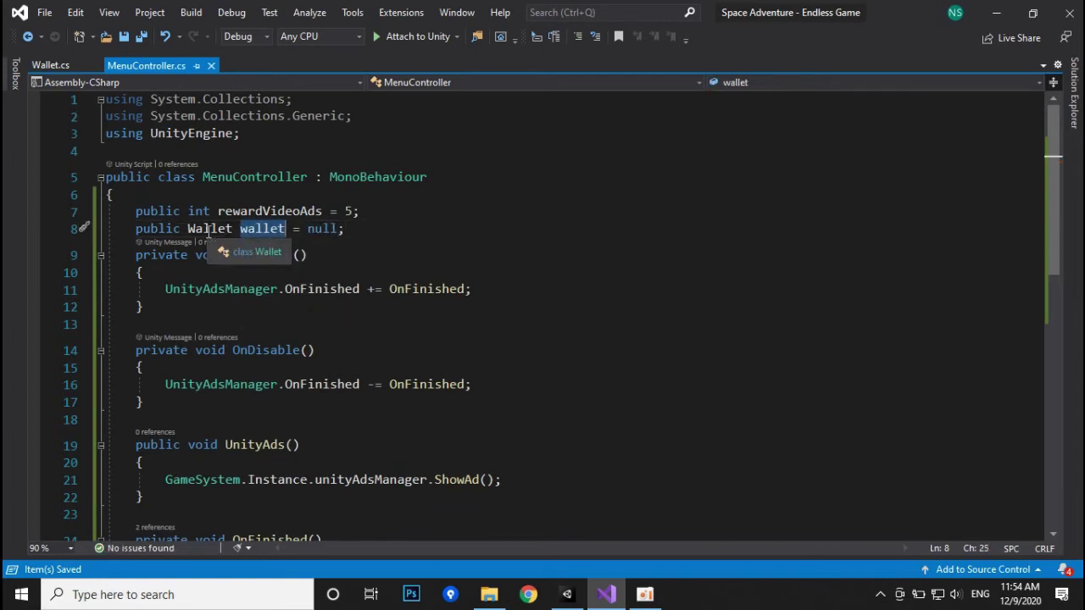
left_click(370, 256)
Start a new line after the SetInt call in OnFinished with wallet..
scroll(403, 329, "down", 7)
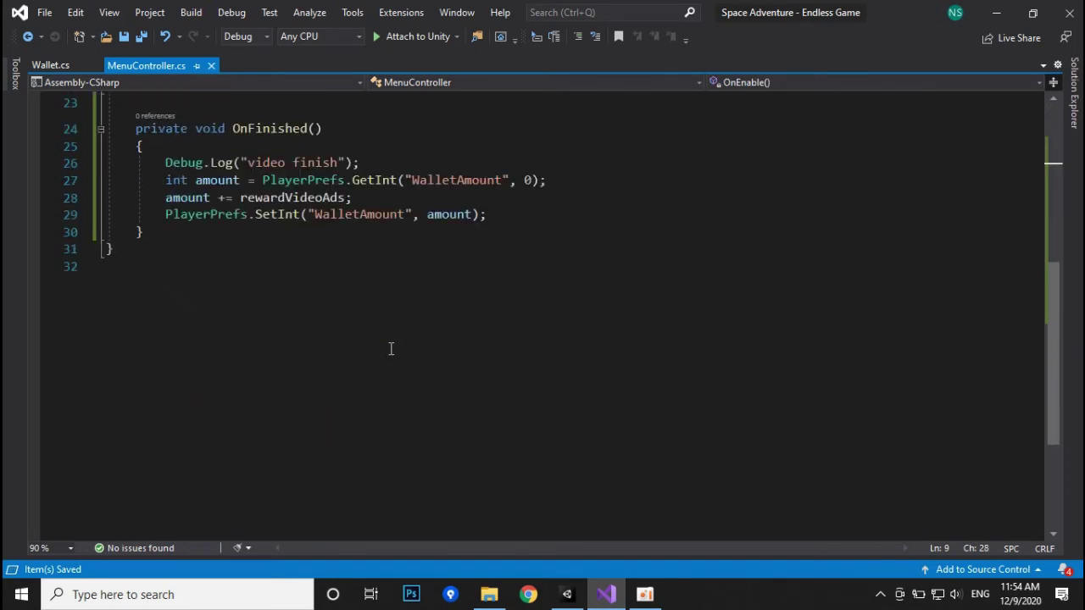
scroll(389, 352, "up", 1)
left_click(512, 269)
key("Return")
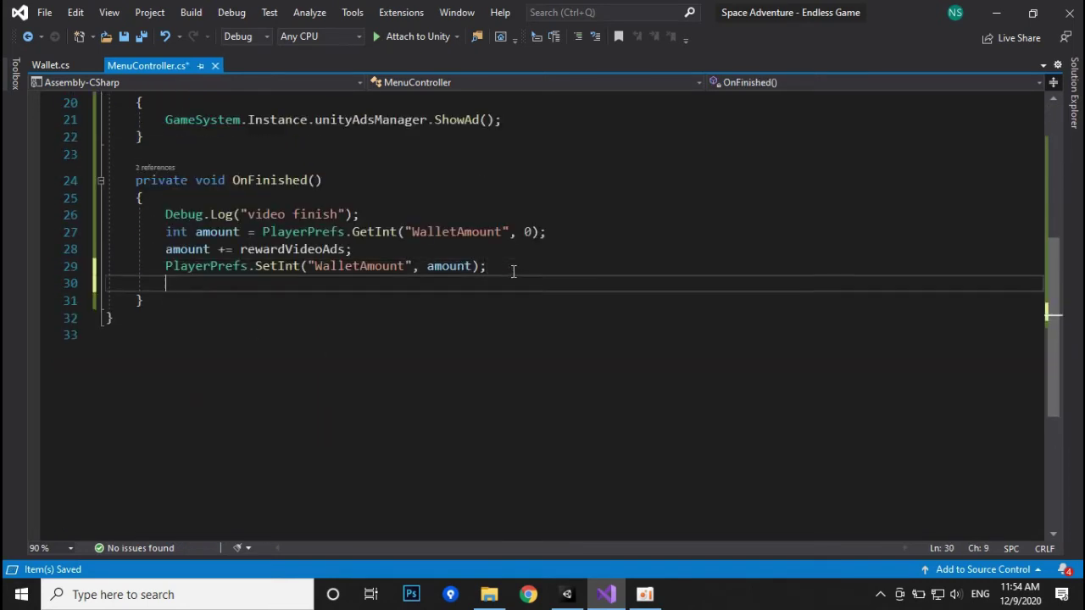
type("wallet")
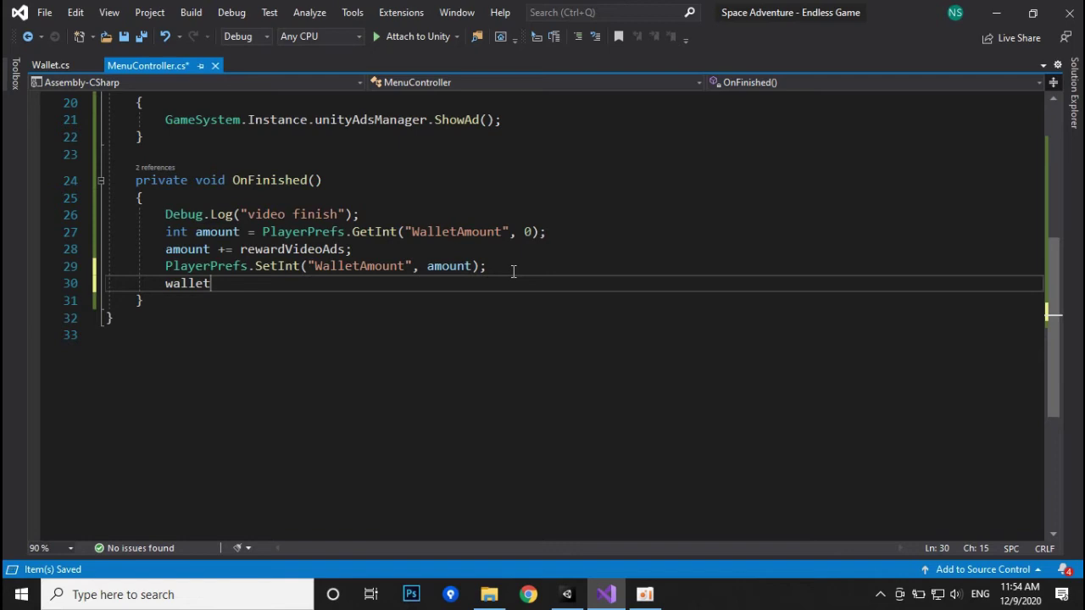
type(".")
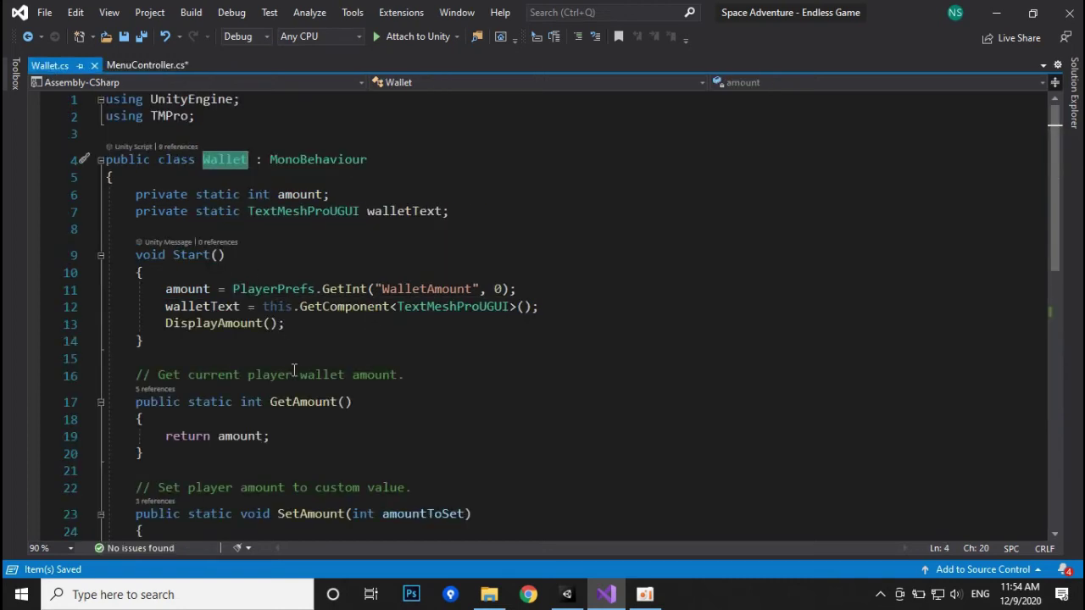
Change Wallet's static amount field from private to public and save Wallet.cs.
scroll(292, 369, "down", 3)
scroll(288, 379, "down", 4)
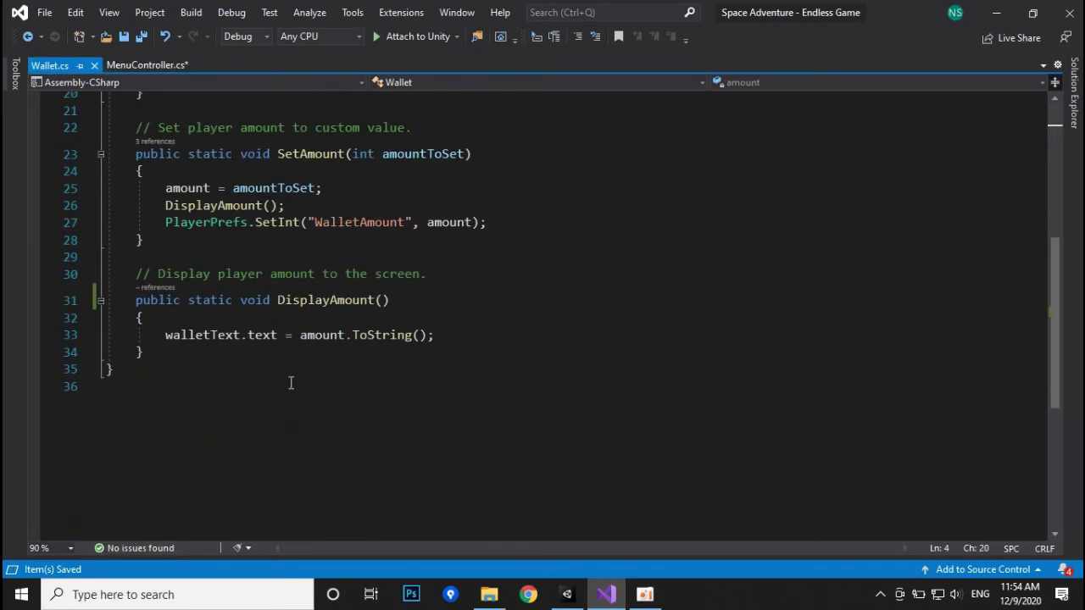
double_click(322, 335)
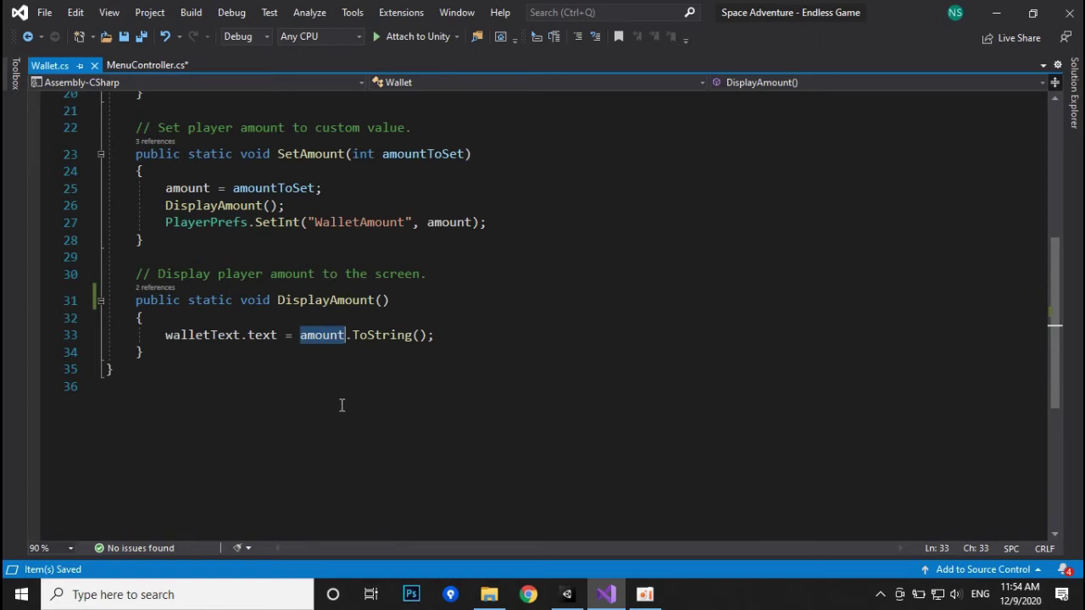
scroll(342, 407, "up", 3)
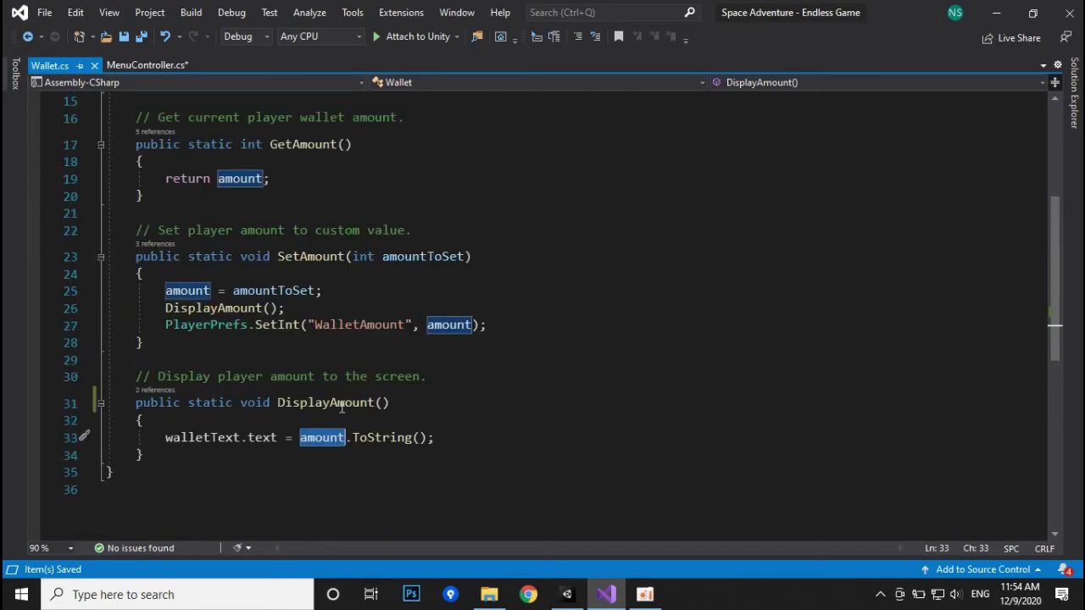
scroll(341, 408, "up", 4)
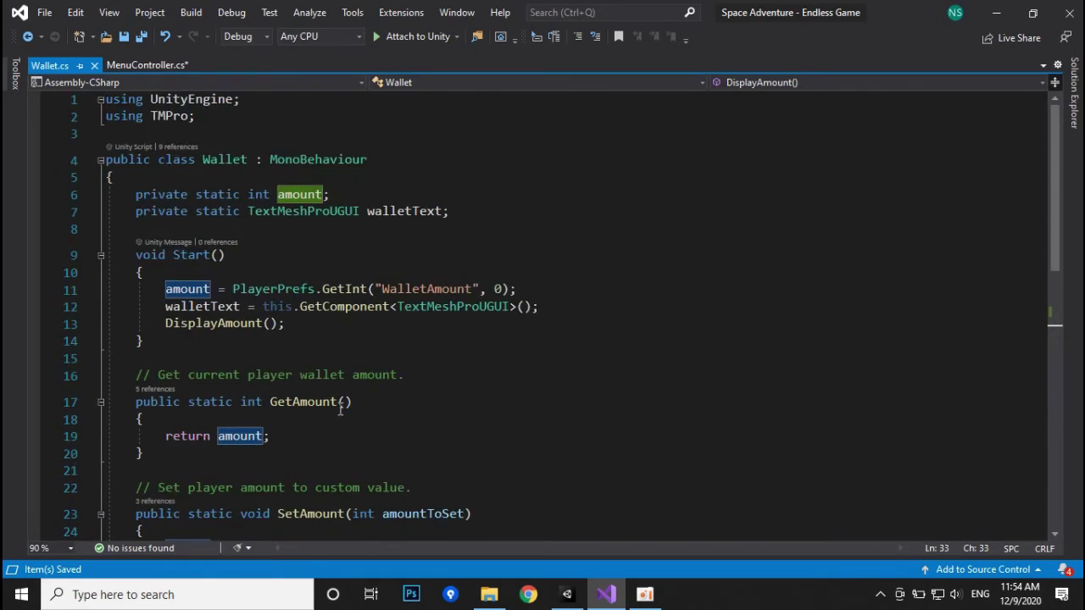
left_click(156, 195)
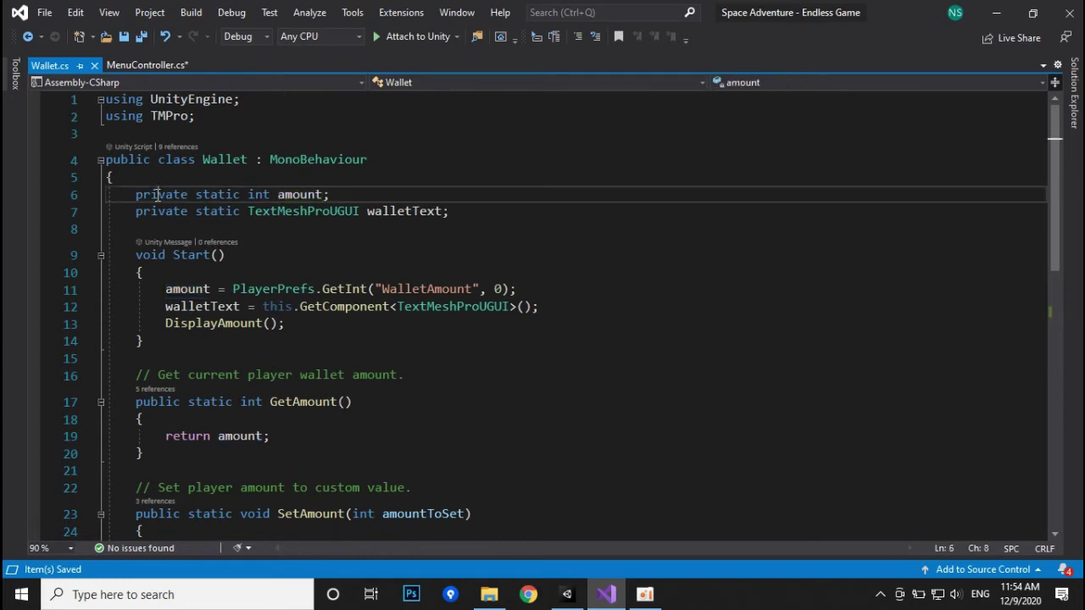
double_click(156, 195)
type("public")
key("ctrl+s")
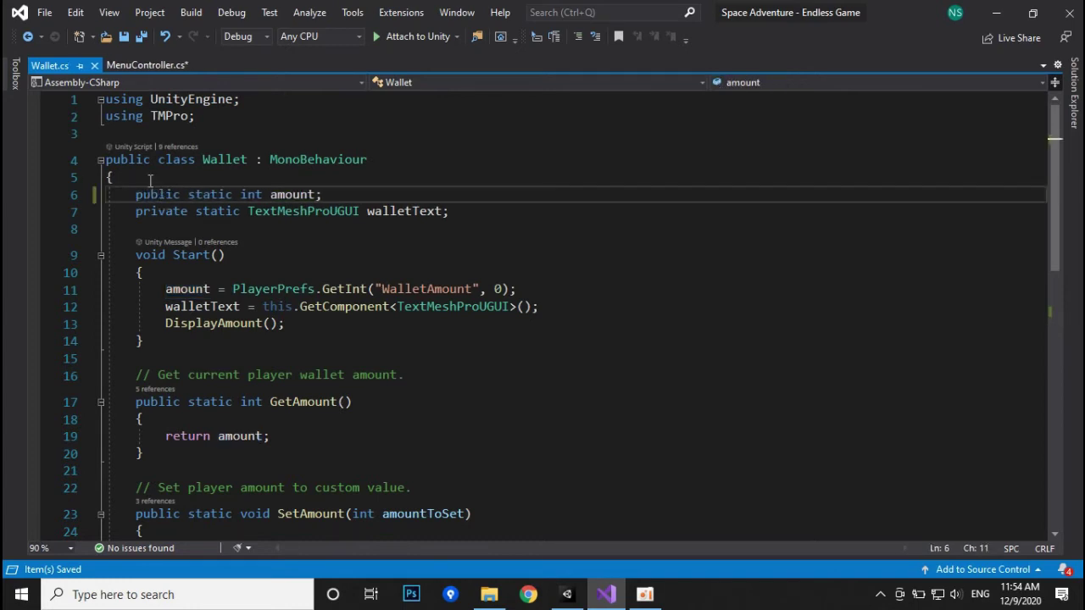
Recheck the DisplayAmount method in Wallet.cs.
key("ctrl+Tab")
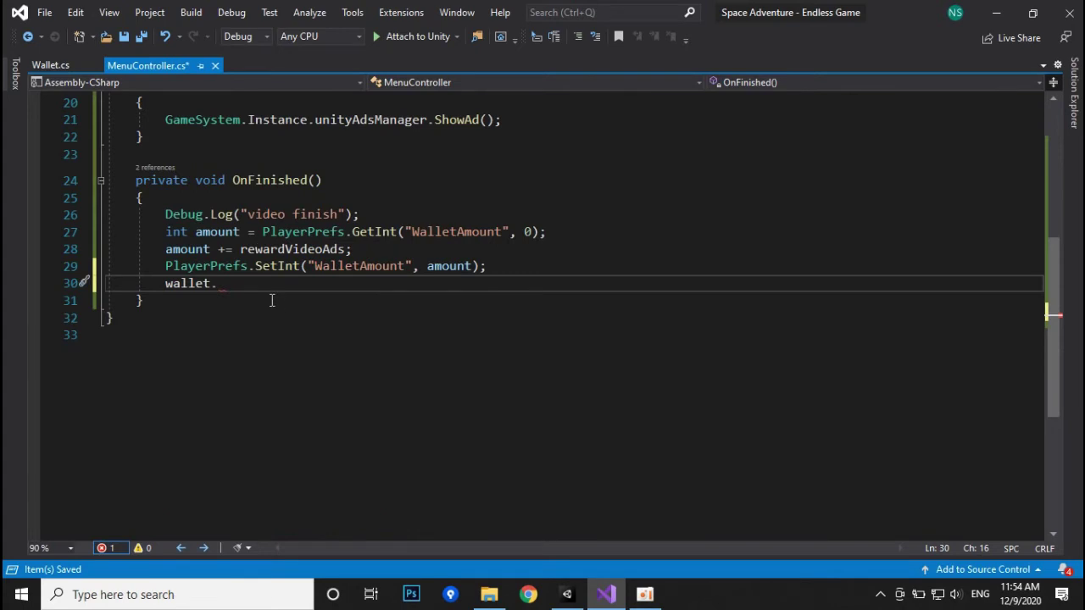
left_click(49, 64)
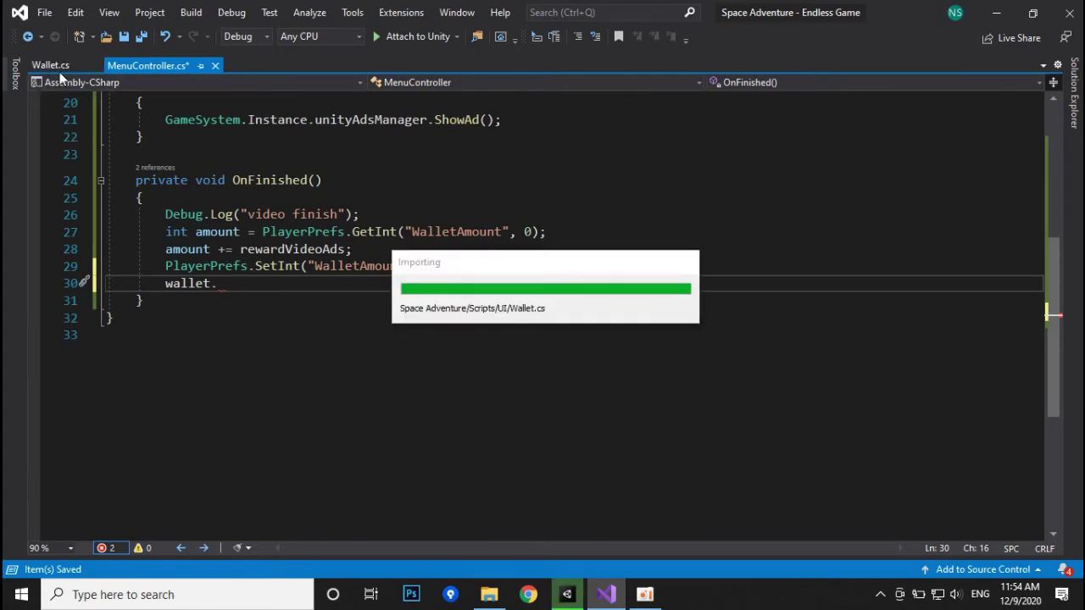
scroll(268, 369, "down", 4)
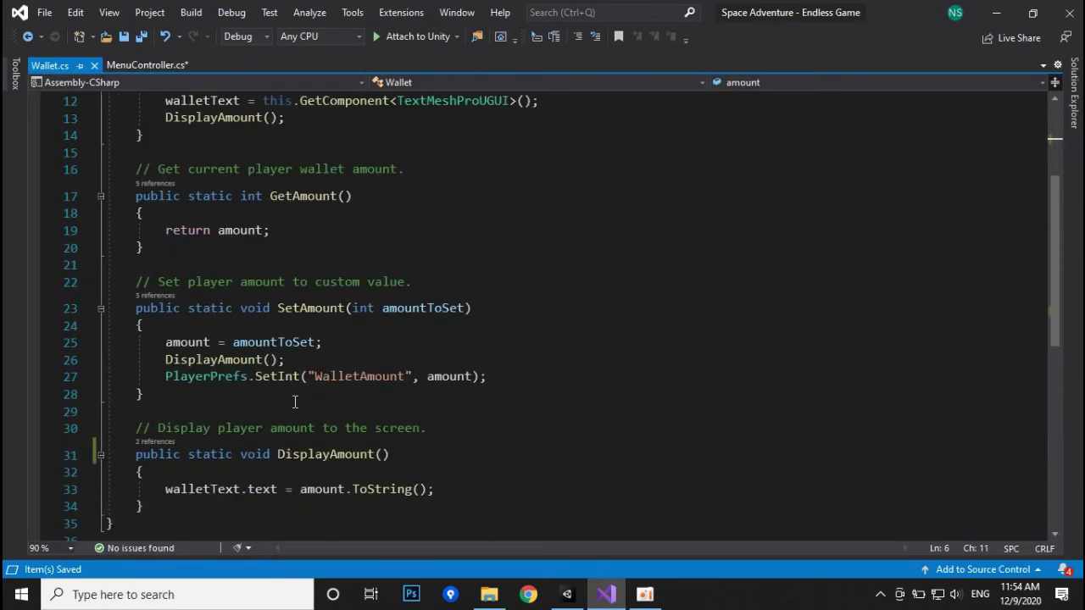
scroll(289, 395, "down", 3)
double_click(321, 304)
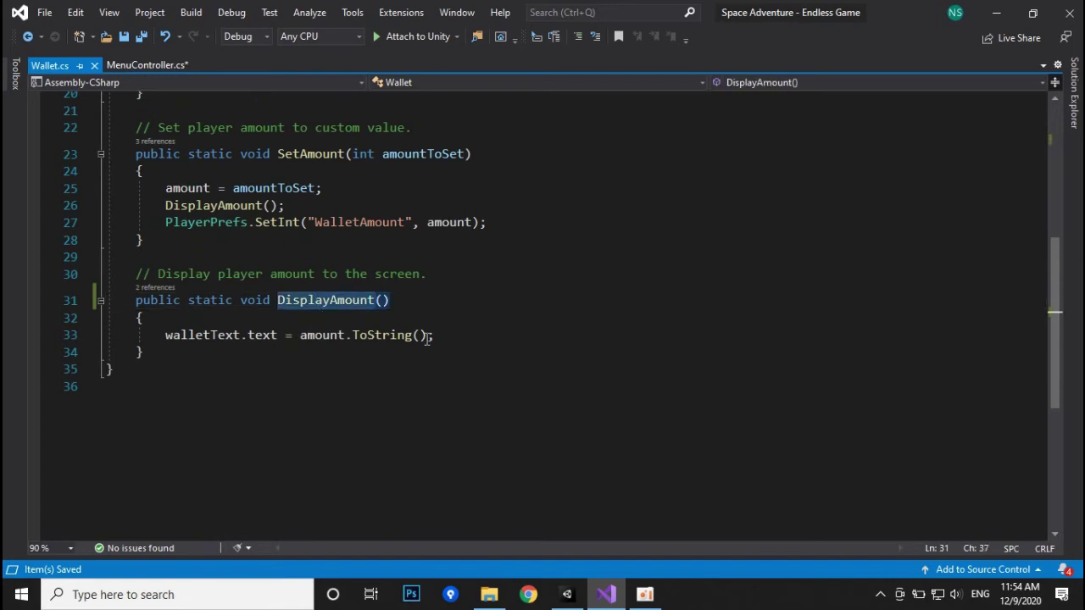
Replace the unfinished wallet. line in OnFinished with Wallet.DisplayAmount();.
left_click(140, 65)
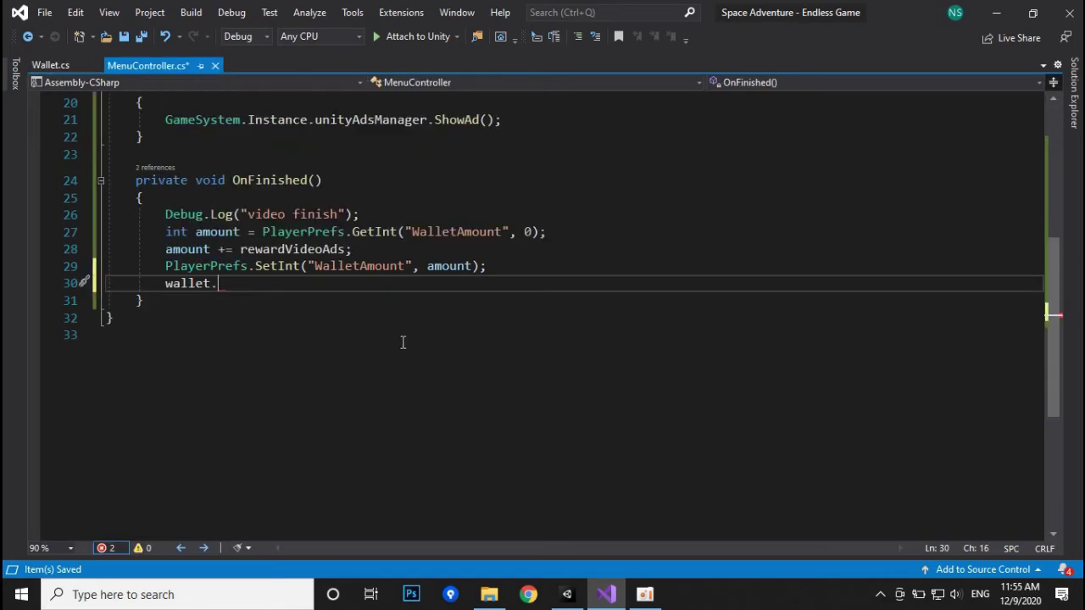
key("BackSpace")
key("BackSpace")
key("BackSpace")
key("BackSpace")
key("BackSpace")
key("BackSpace")
key("BackSpace")
type("wa")
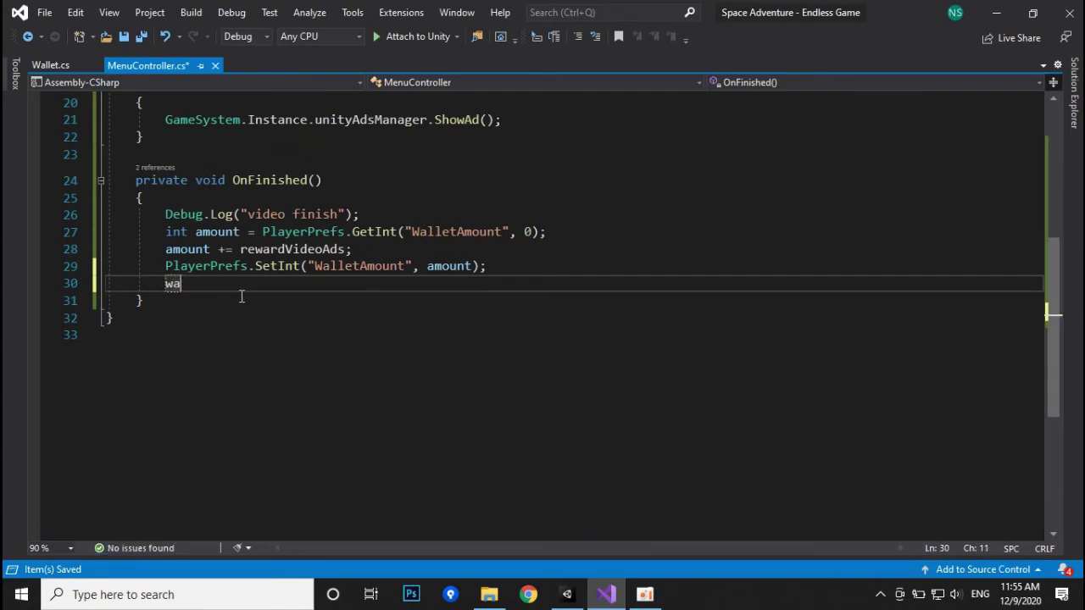
type("l")
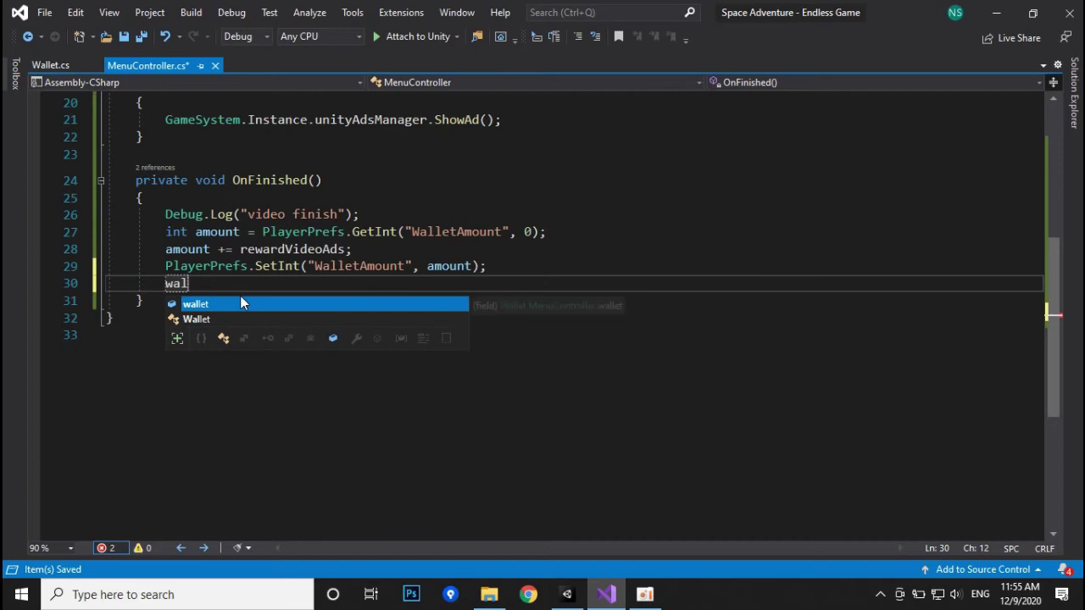
key("Down")
key("Tab")
type(".dis")
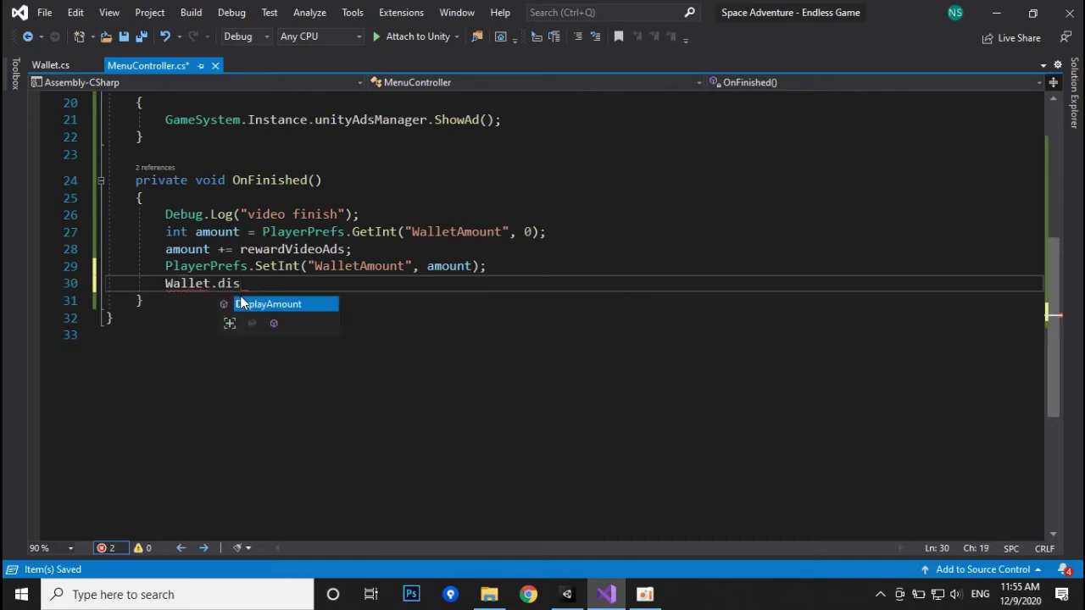
key("Tab")
type("();")
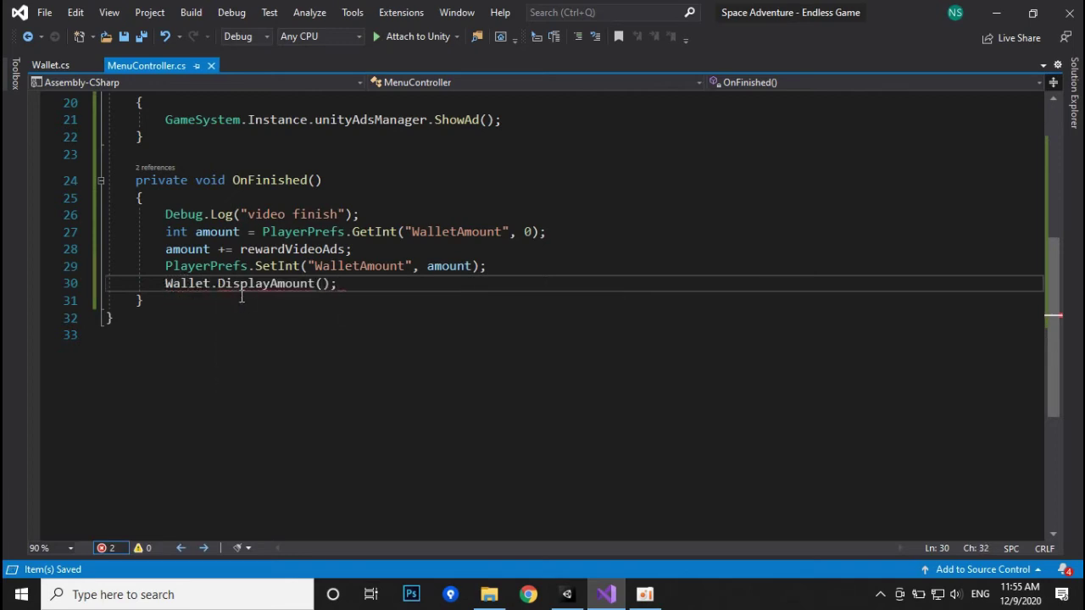
Replace the local amount with Wallet.amount on lines 27–29.
double_click(184, 286)
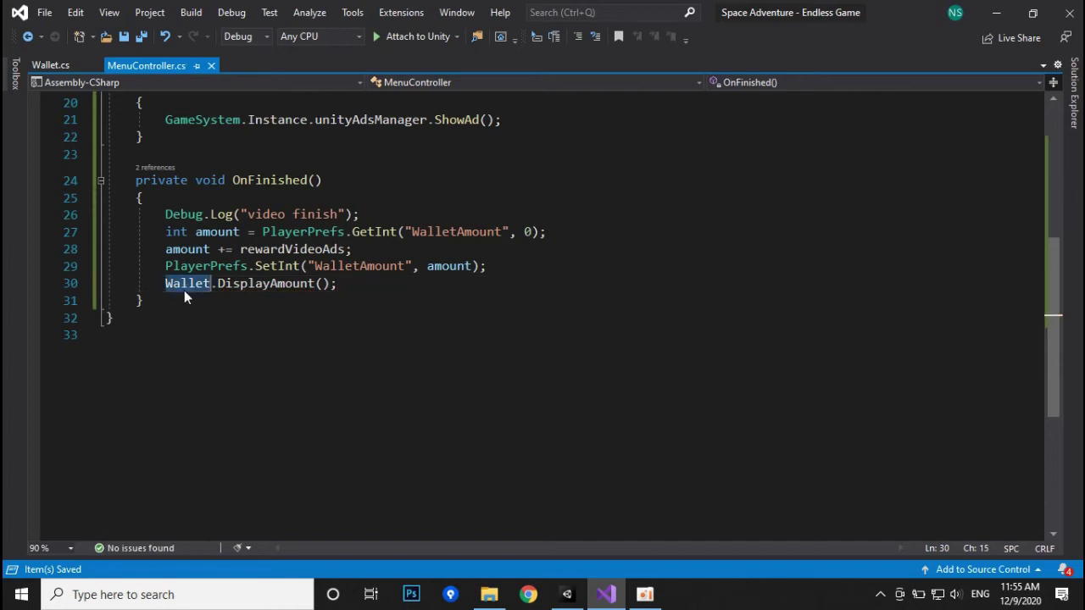
double_click(205, 234)
key("BackSpace")
key("BackSpace")
key("BackSpace")
key("BackSpace")
type("Wallet.")
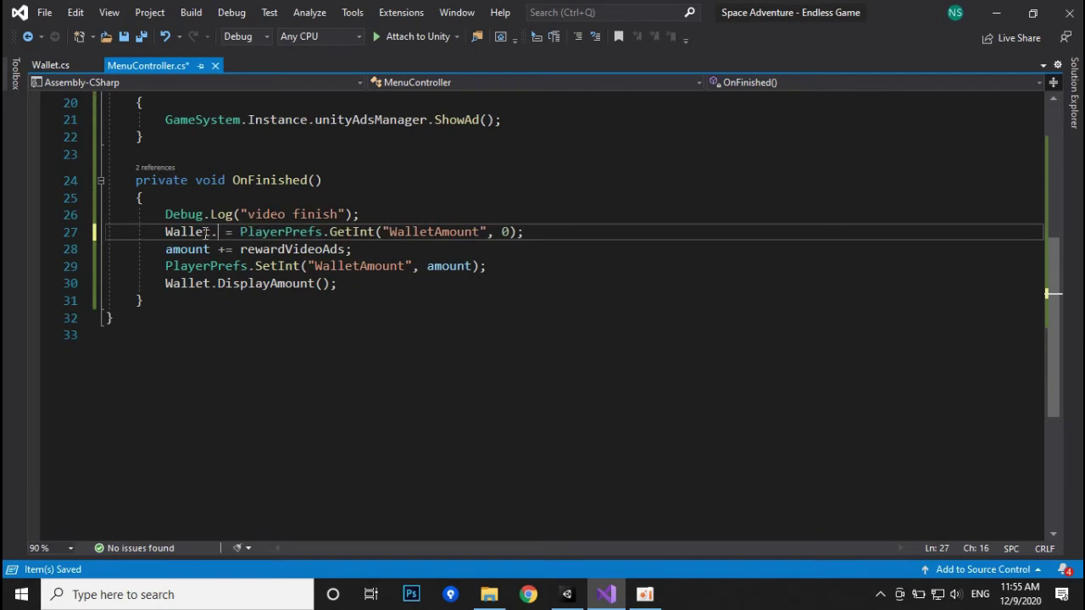
type("a")
key("Tab")
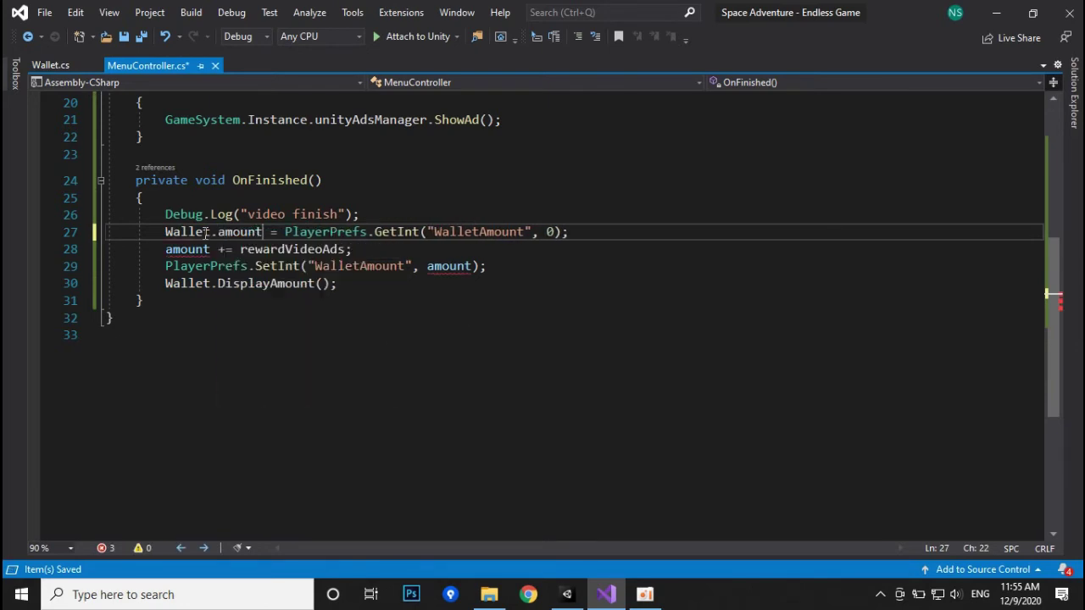
left_click_drag(164, 231, 271, 231)
key("ctrl+c")
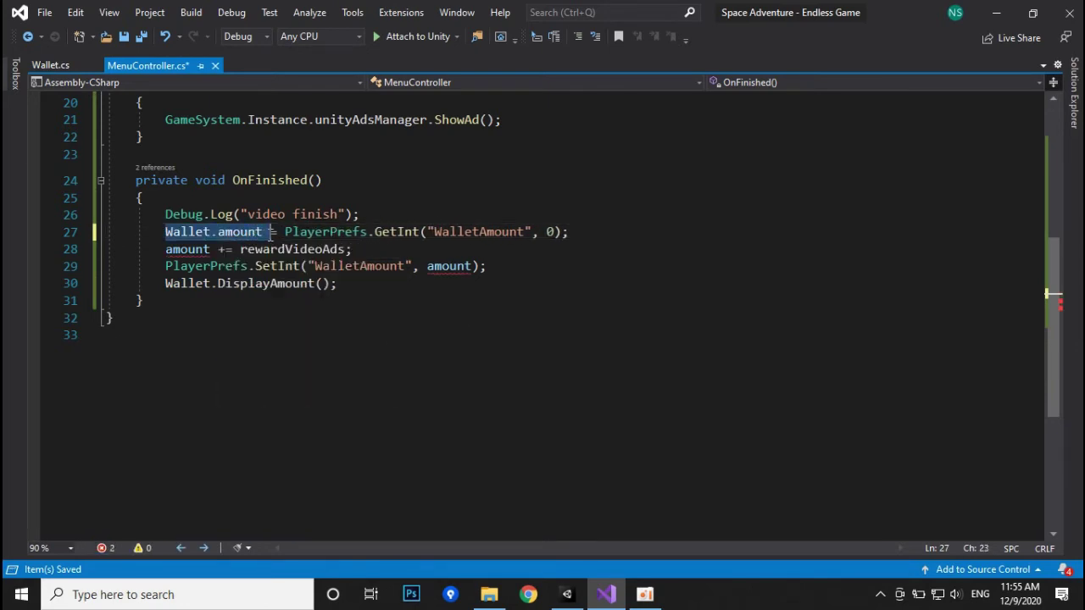
double_click(187, 255)
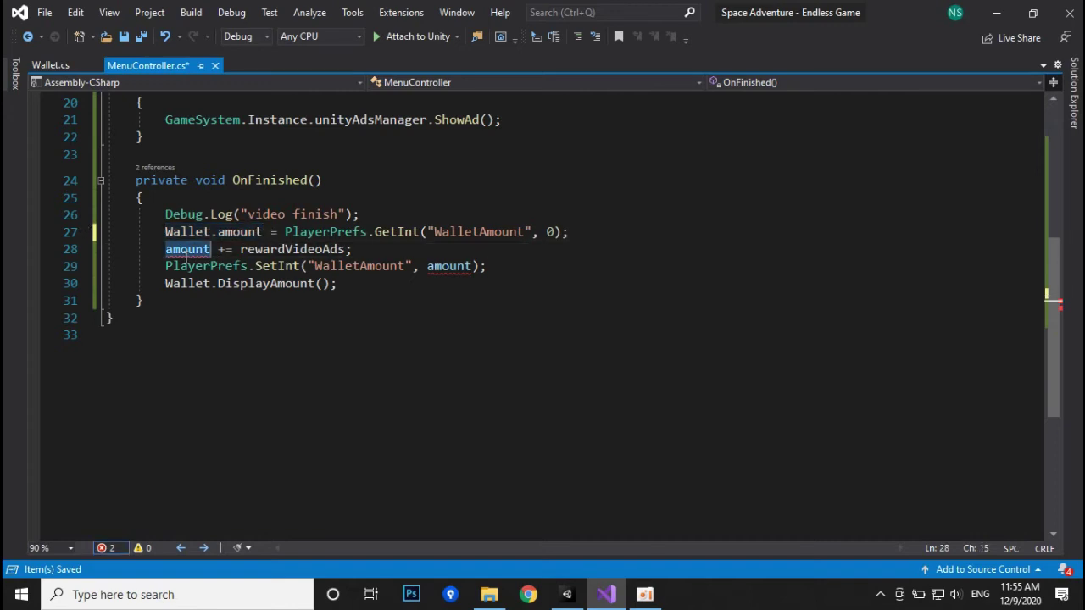
key("ctrl+v")
double_click(453, 269)
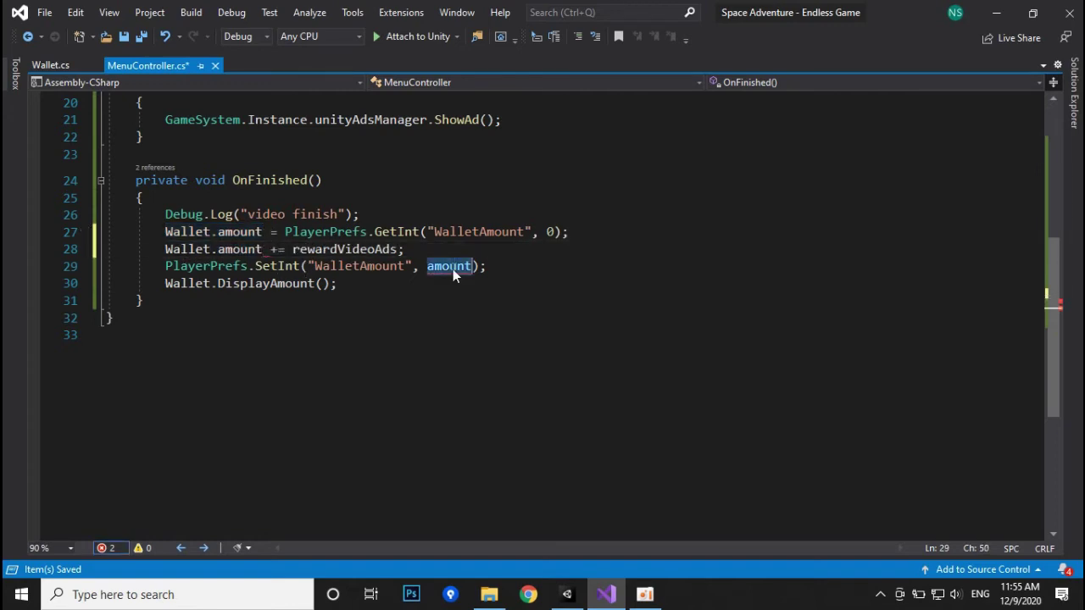
key("ctrl+v")
left_click(422, 292)
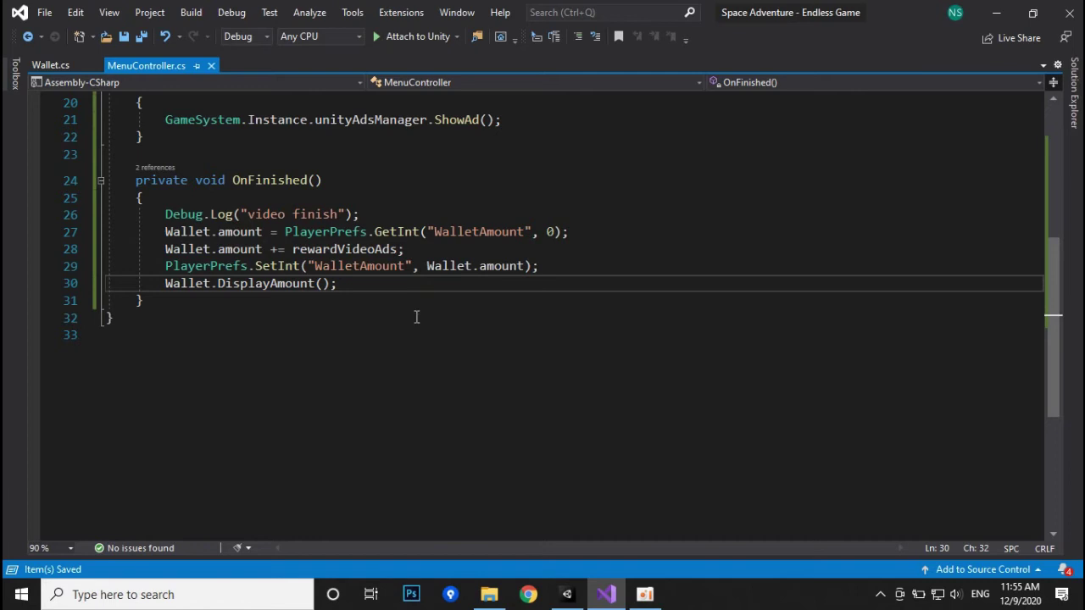
Switch over to the Unity editor.
scroll(416, 317, "up", 3)
scroll(415, 342, "up", 4)
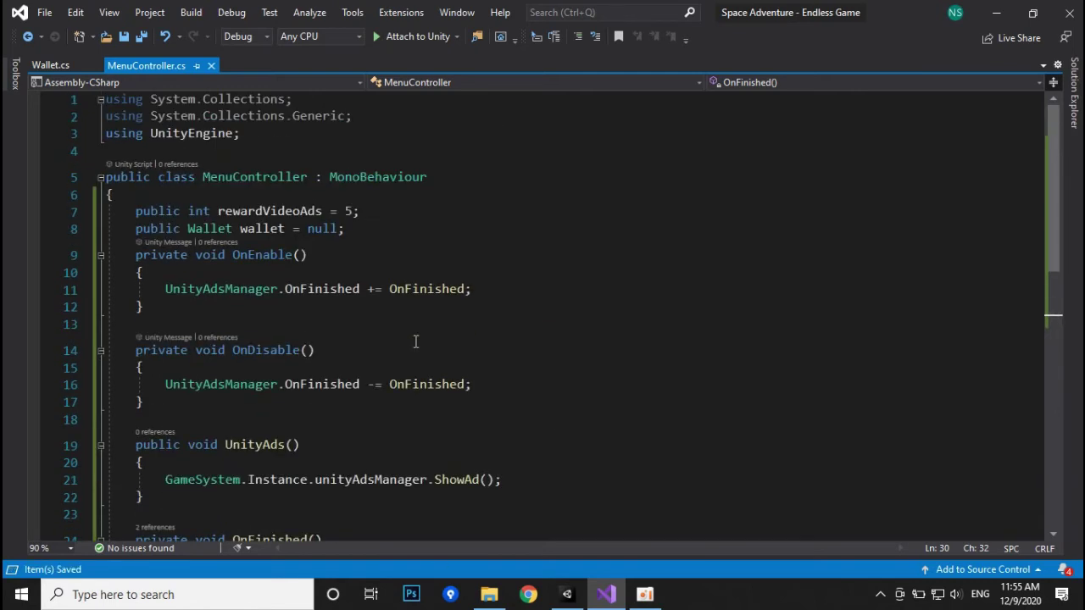
left_click(567, 594)
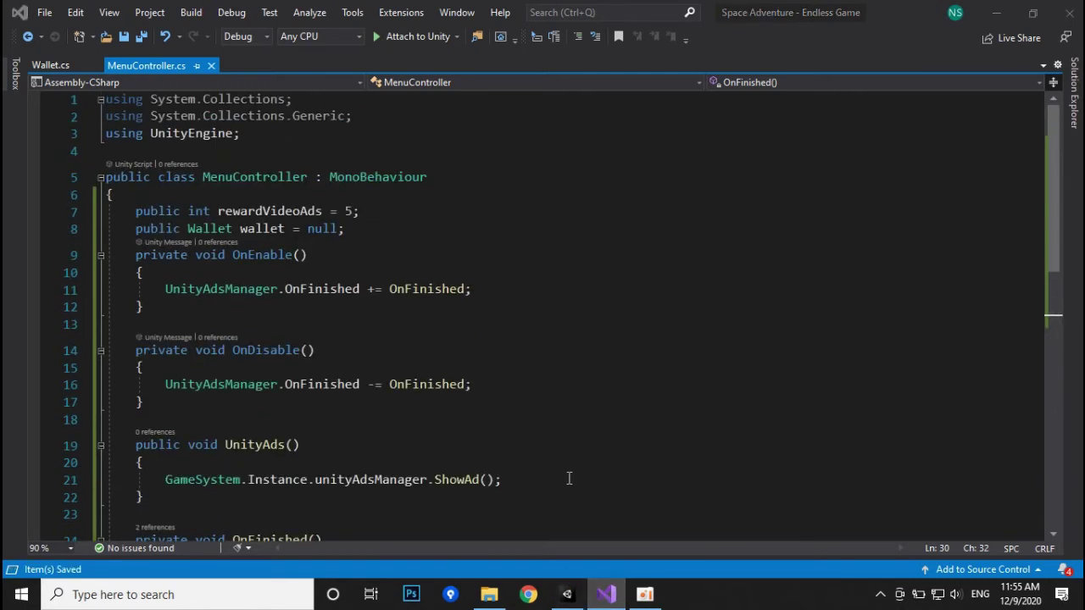
left_click(648, 595)
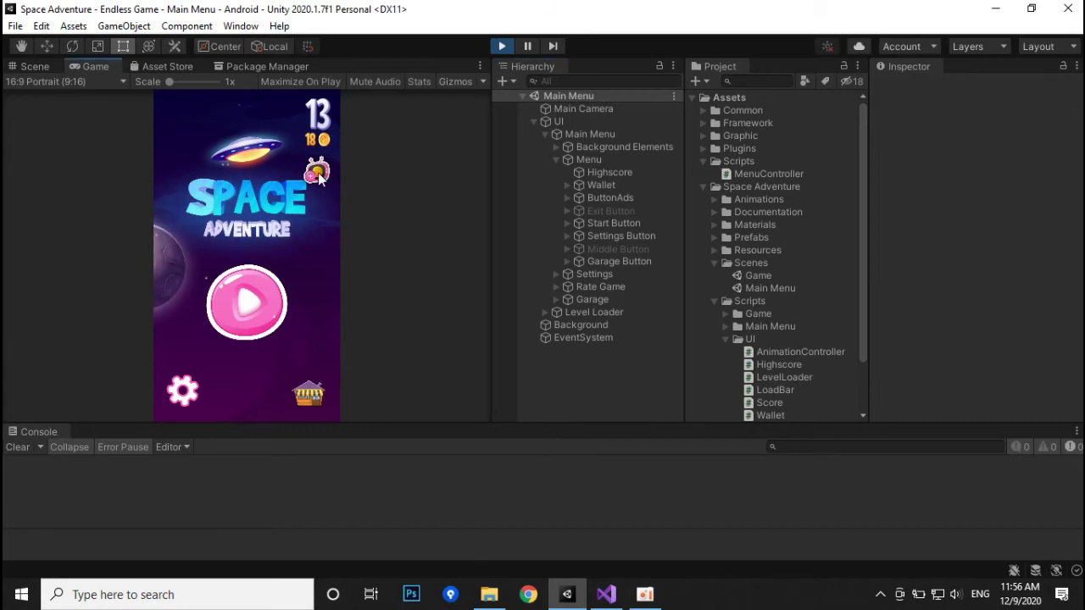
Launch the test rewarded ad from the Main Menu's ads button in play mode.
left_click(317, 173)
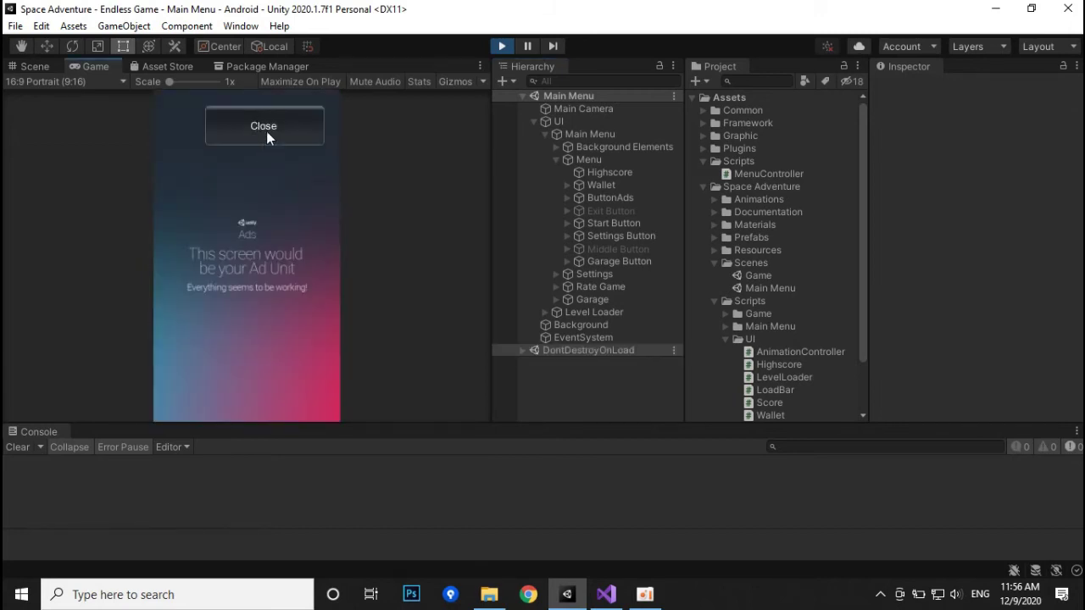
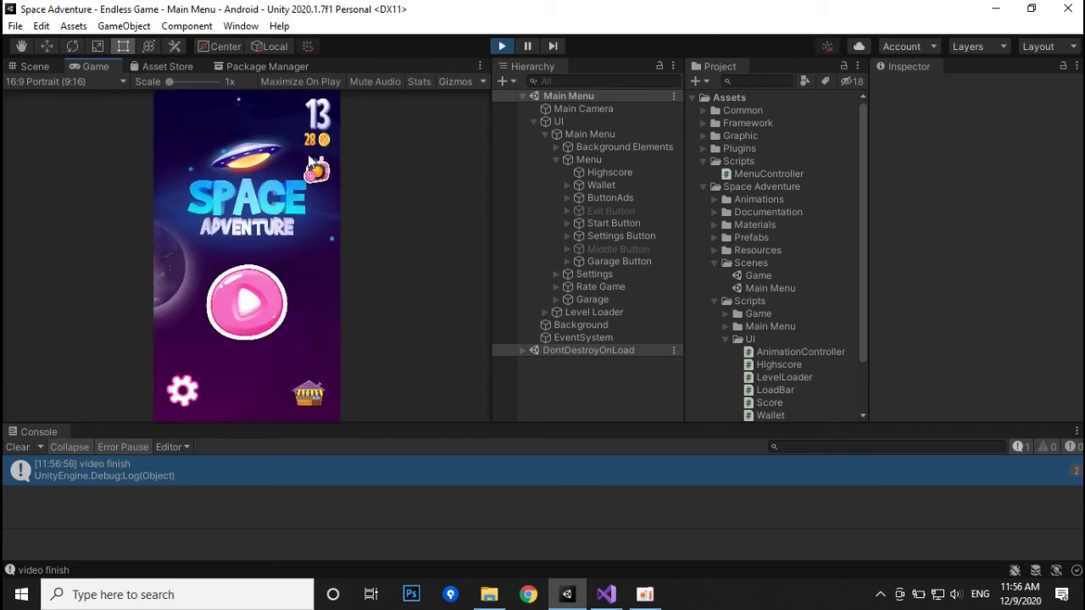
Watch and close four rewarded test ads to add coins to the wallet.
left_click(312, 166)
left_click(276, 123)
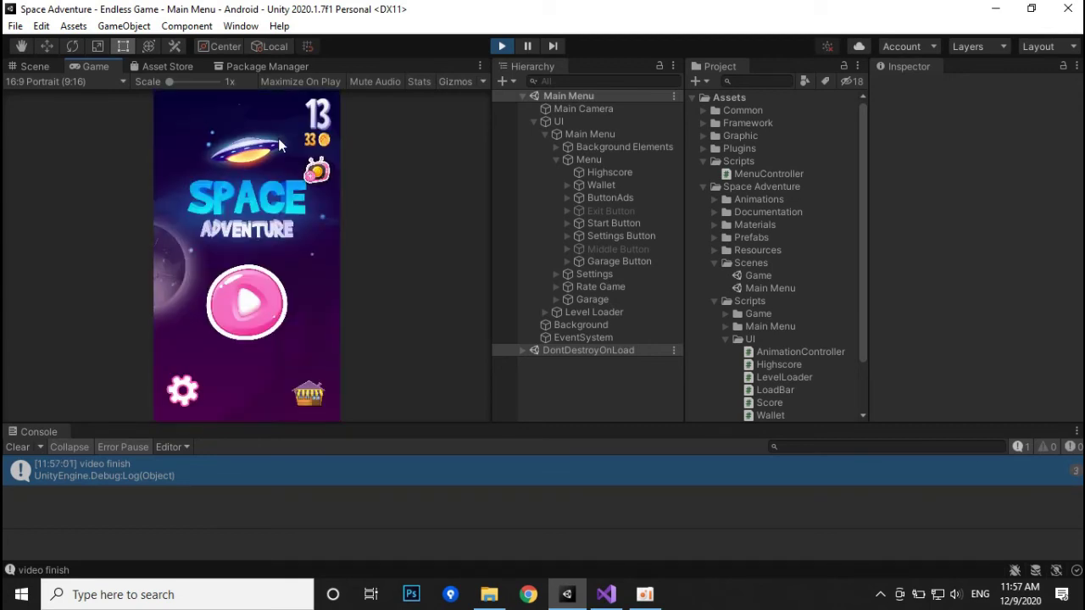
left_click(317, 173)
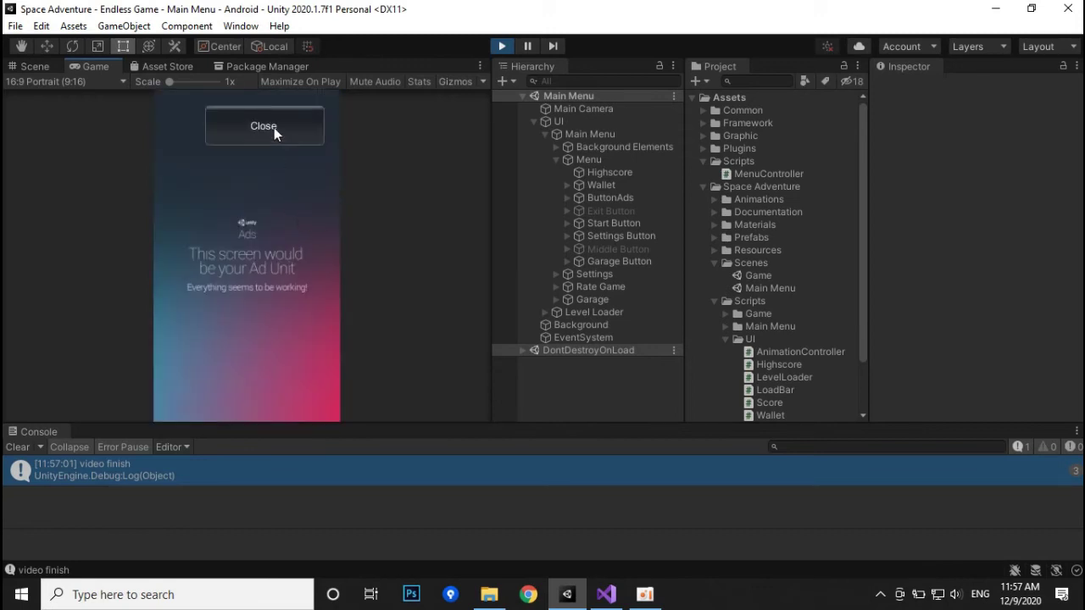
left_click(274, 128)
left_click(310, 173)
left_click(287, 134)
left_click(321, 171)
left_click(290, 134)
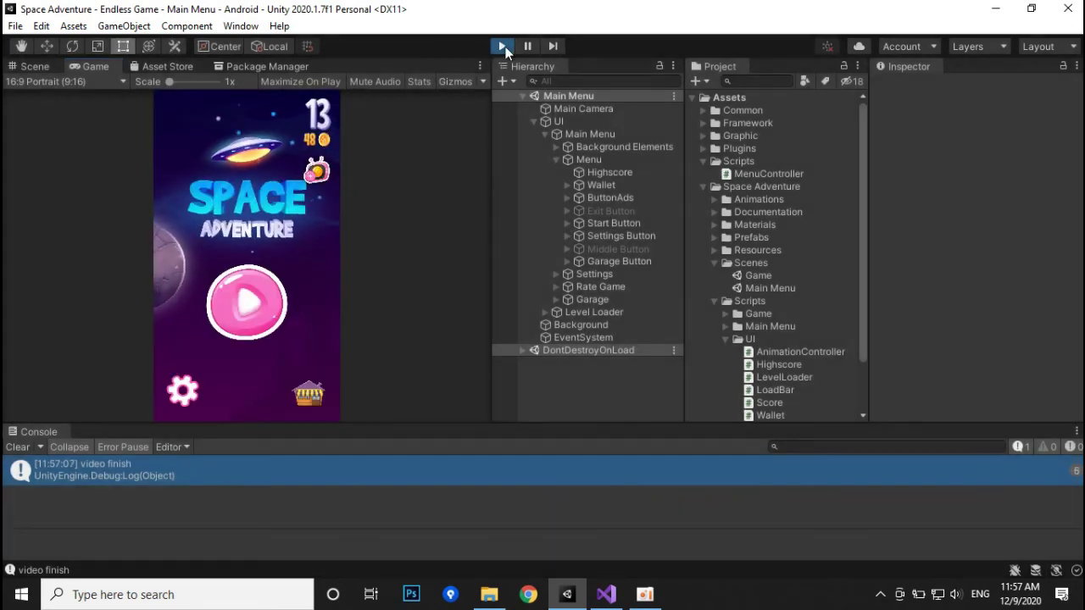
Stop Play mode and open Main Menu's MenuController script at the rewardVideoAds field.
key("ctrl+p")
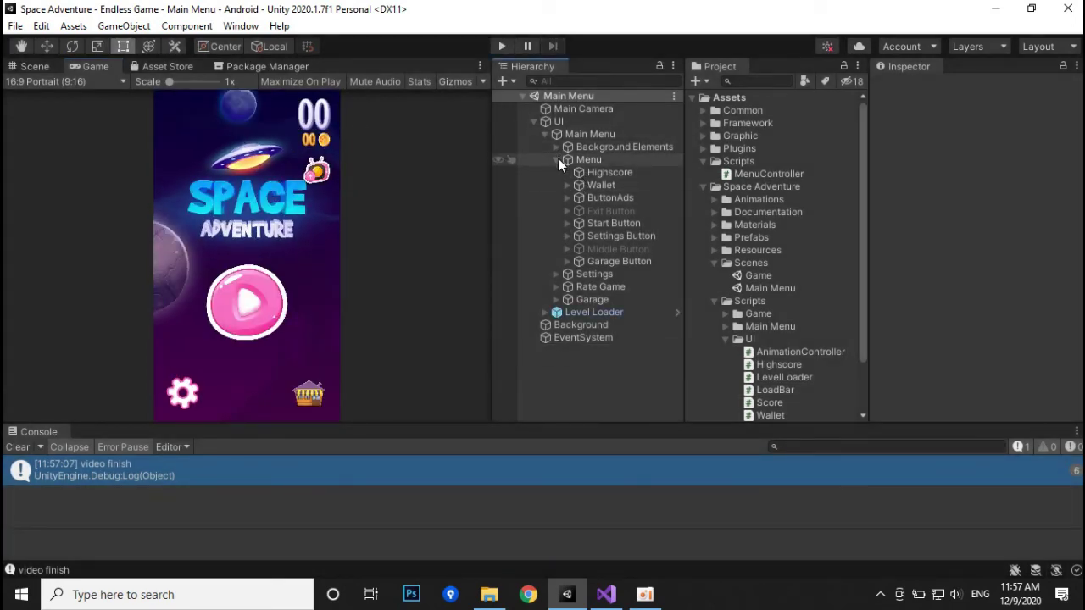
left_click(556, 159)
left_click(619, 140)
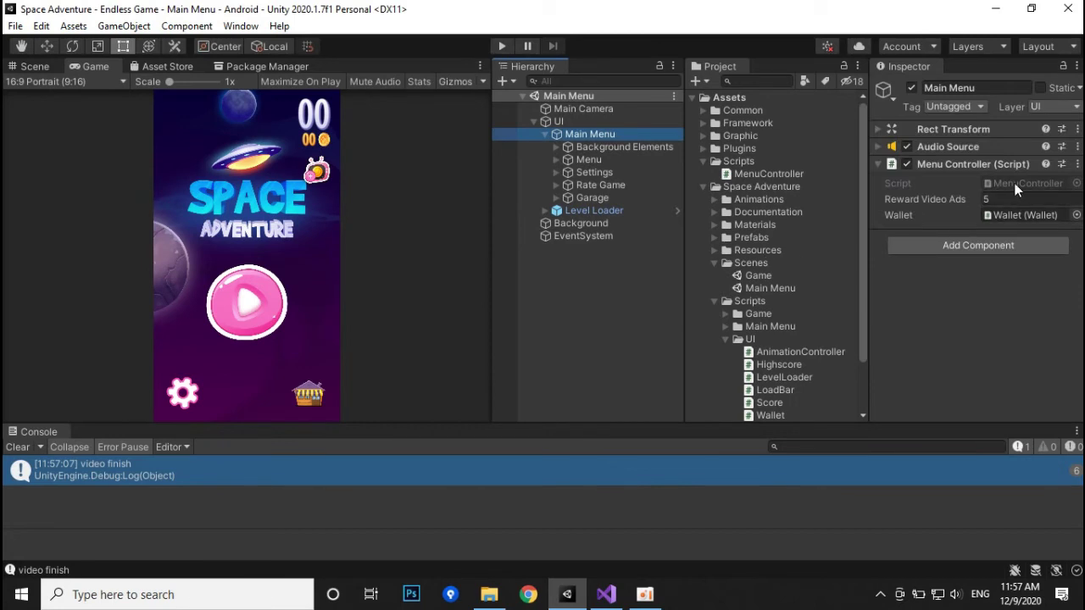
double_click(1014, 184)
left_click(400, 349)
left_click(376, 212)
Add an empty private void Start() method below the wallet field.
left_click(383, 232)
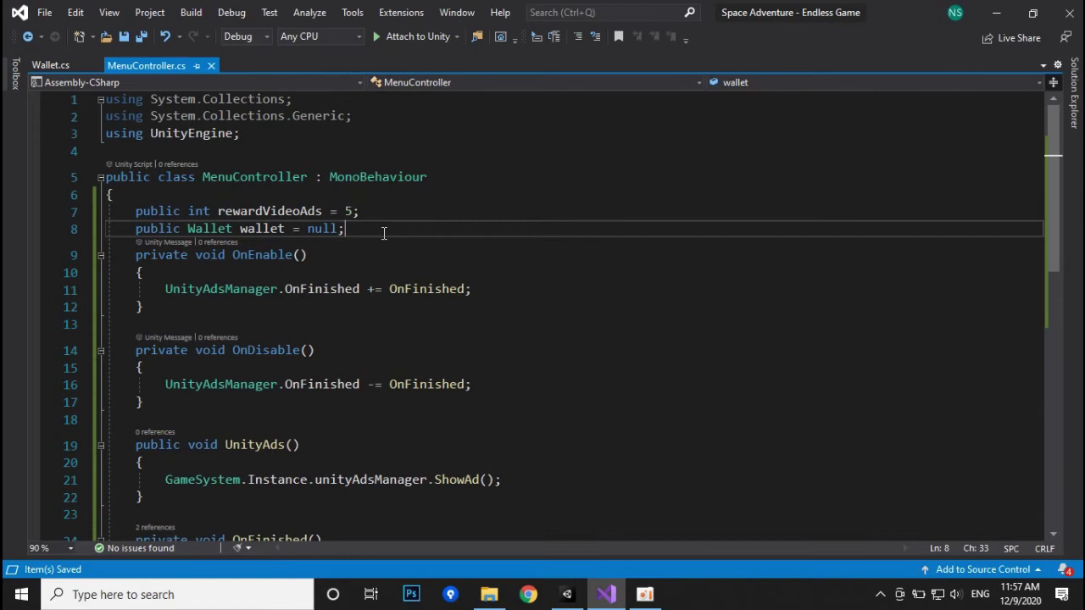
key("Return")
key("Return")
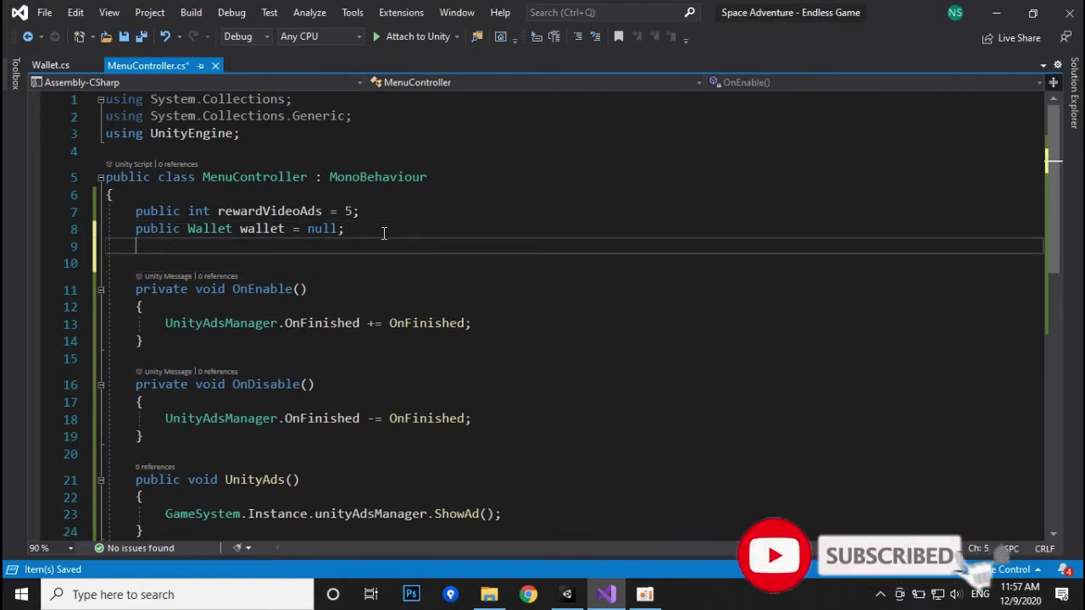
key("Return")
type("private voi")
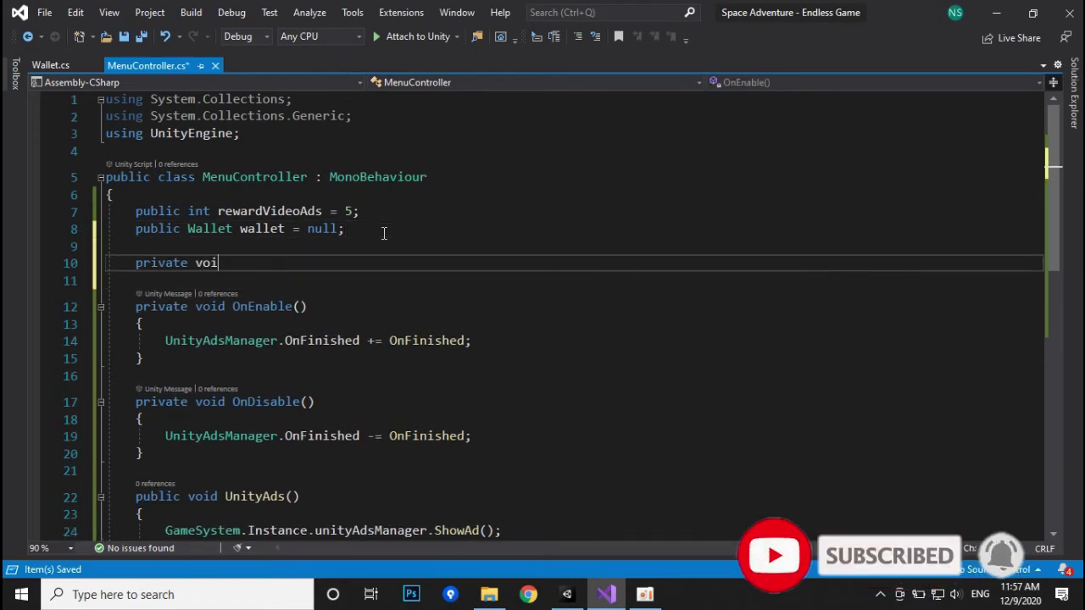
type("d sta")
key("Tab")
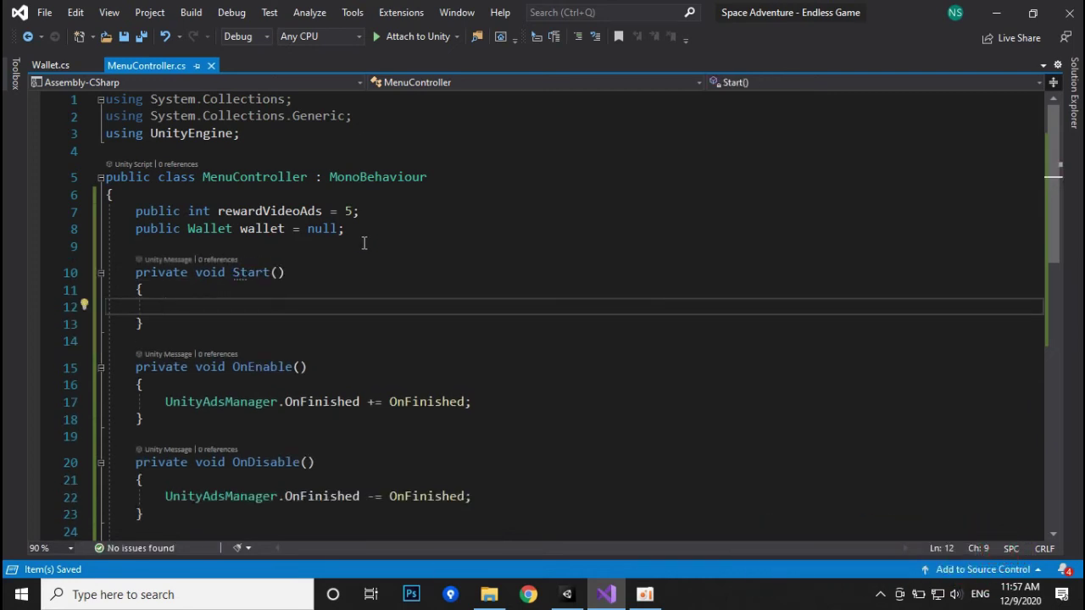
Declare public GameSystem gameSystem = null and public GameData gameData = null, then save.
left_click(364, 246)
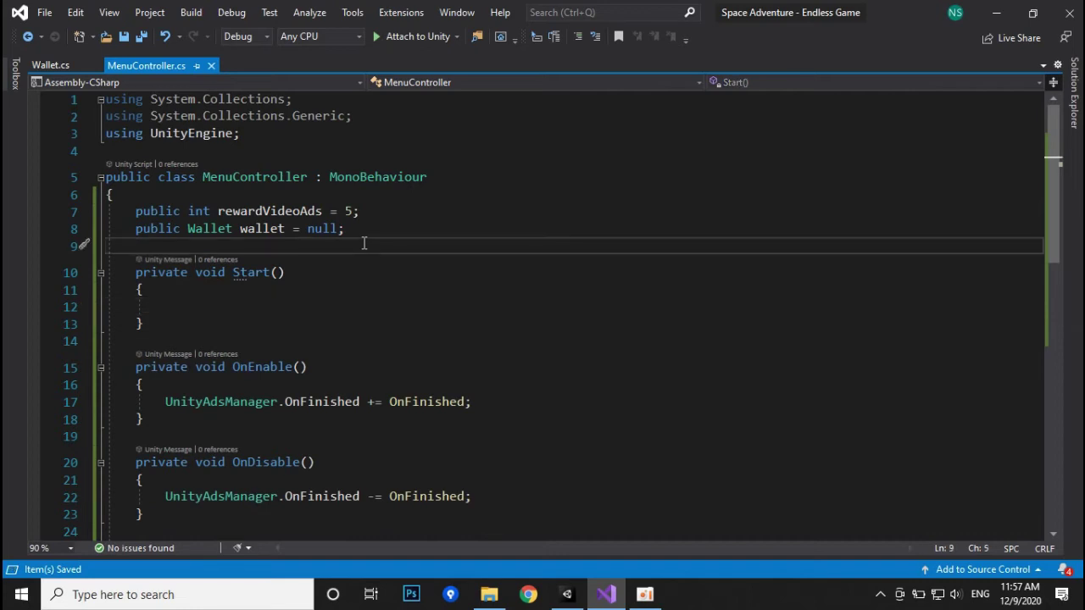
type("public game")
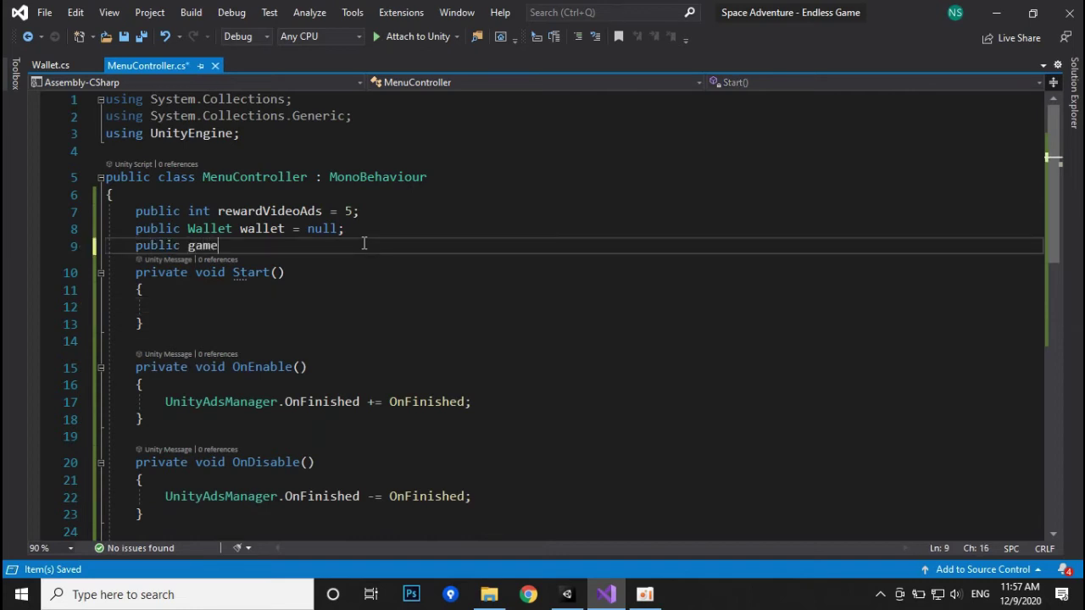
type("sy gamey")
key("Down")
key("Down")
type("=")
key("BackSpace")
key("BackSpace")
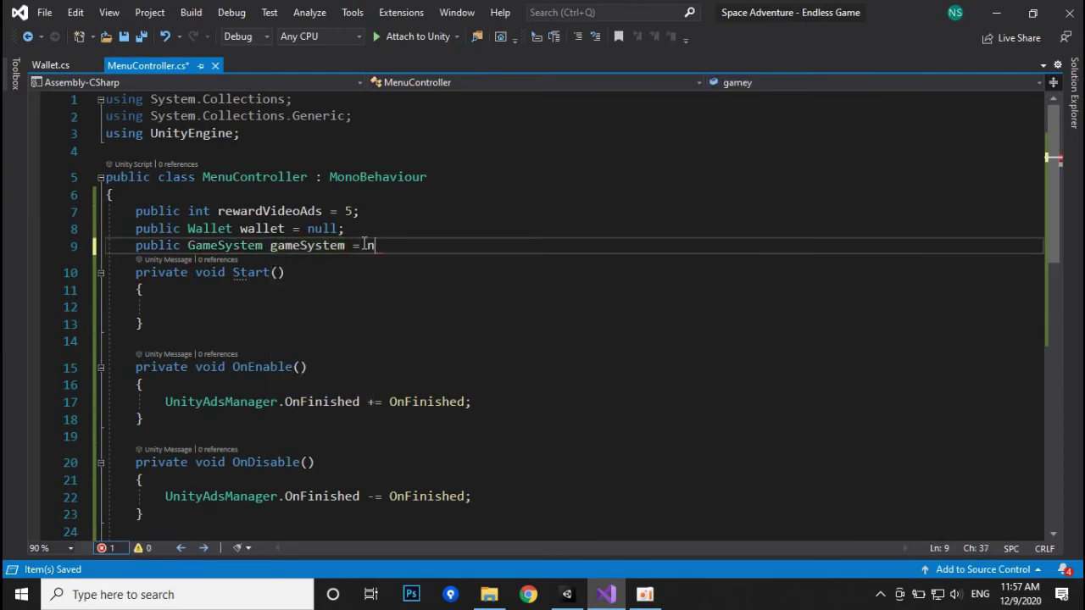
type("ull;")
key("Return")
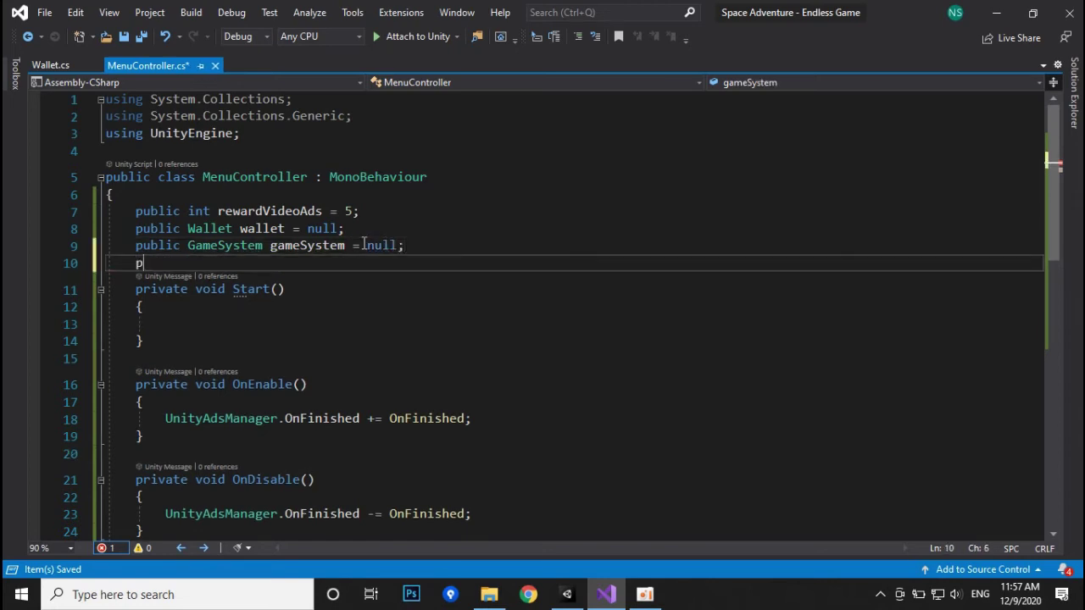
type("ublic gamed ")
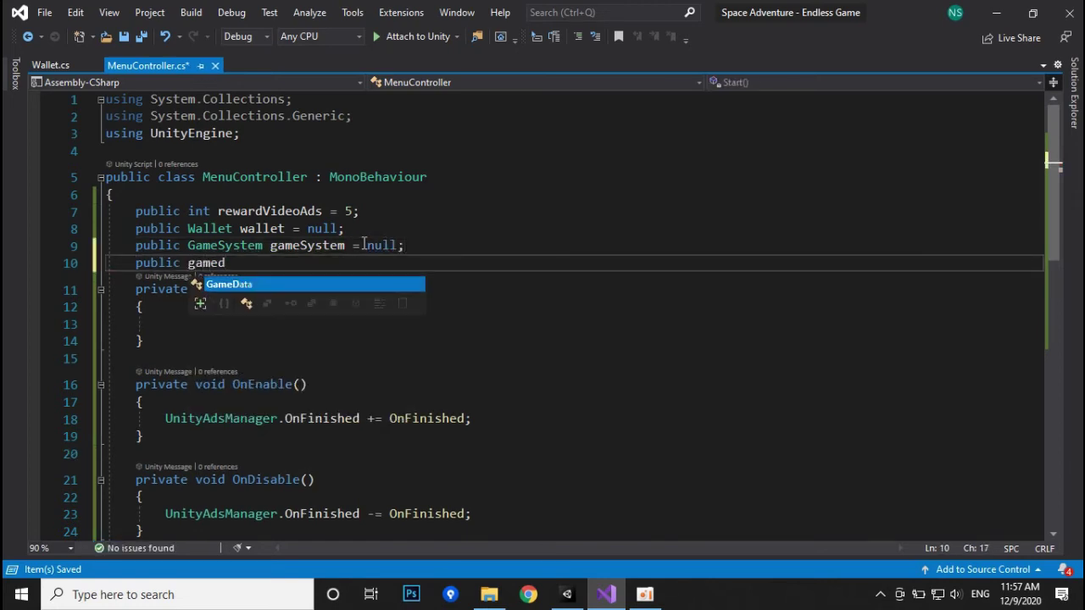
type("game")
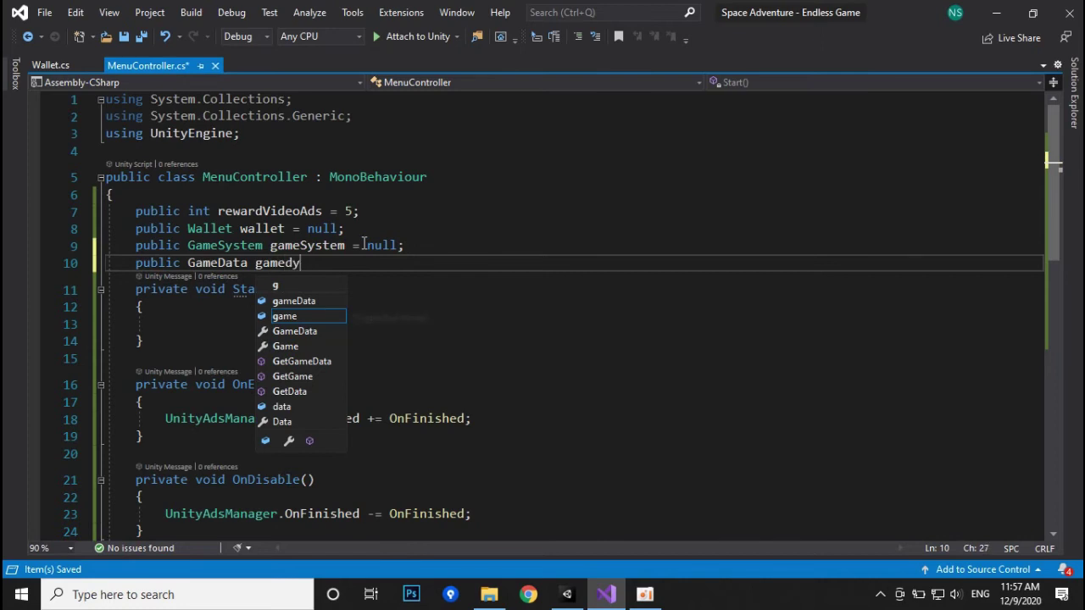
key("Up")
key("Tab")
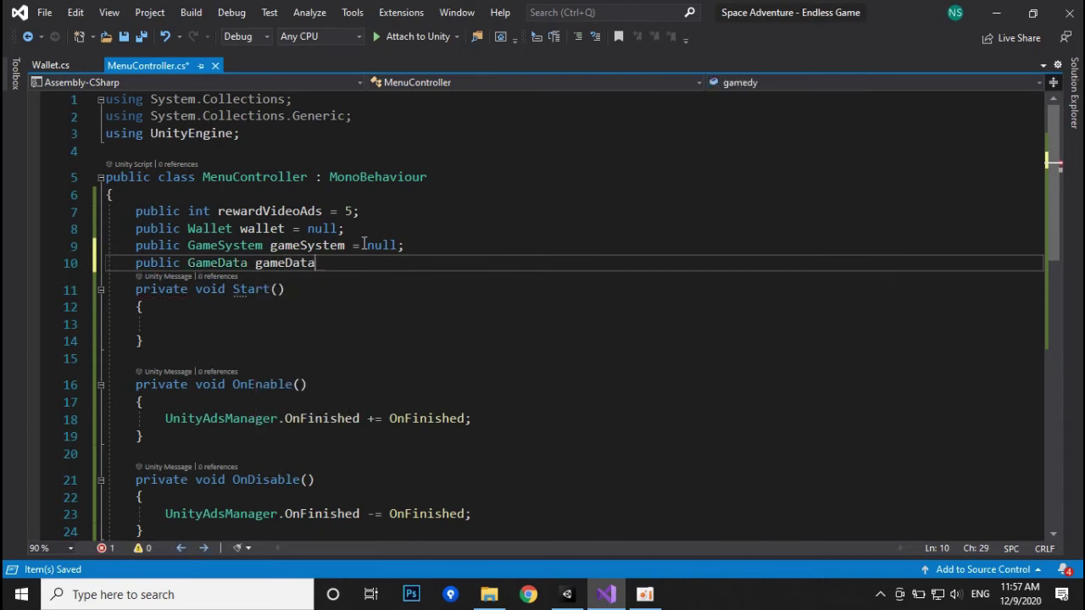
type(" = null;")
key("ctrl+s")
Add blank lines around the new fields to separate them from wallet and Start, and save.
left_click(374, 224)
key("Return")
left_click(415, 280)
key("Return")
key("ctrl+s")
In Start, assign gameSystem = GameSystem.Instance and begin assigning gameData from GameData.
left_click(253, 362)
type("gameSystem")
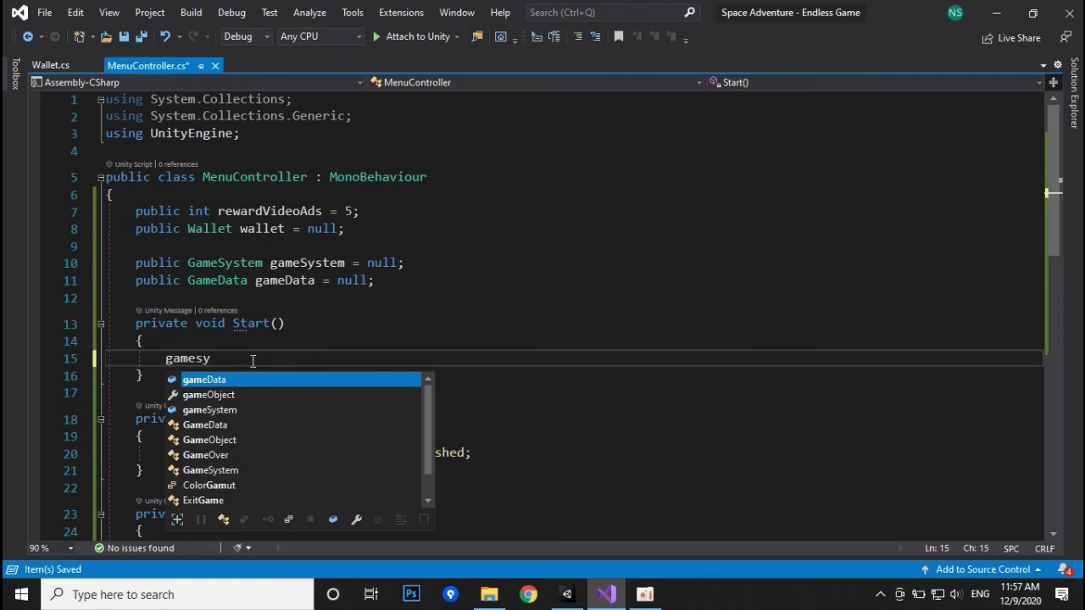
type(" = game")
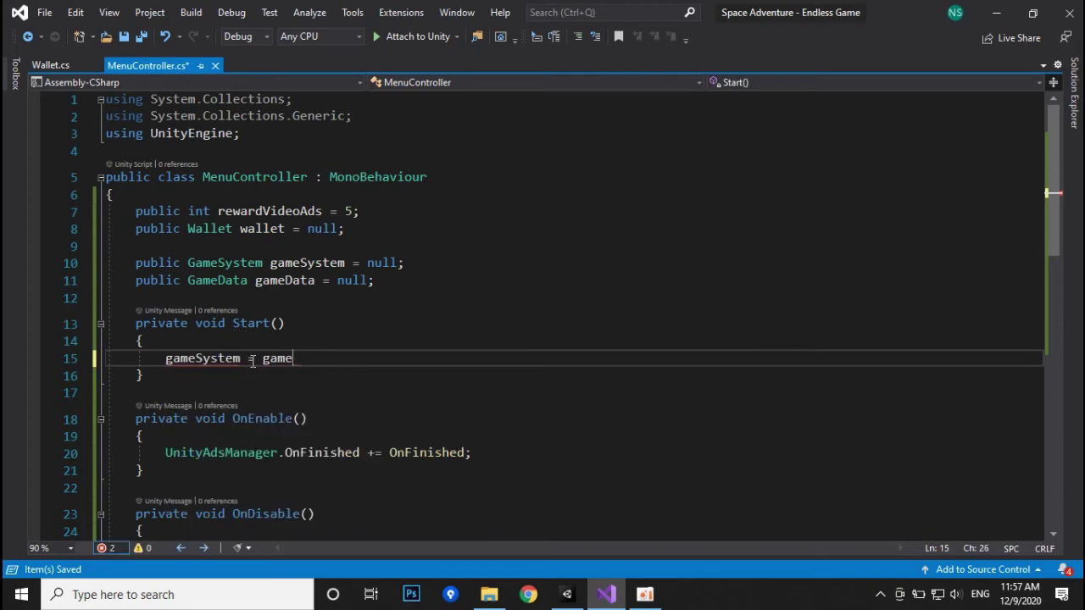
type("sy")
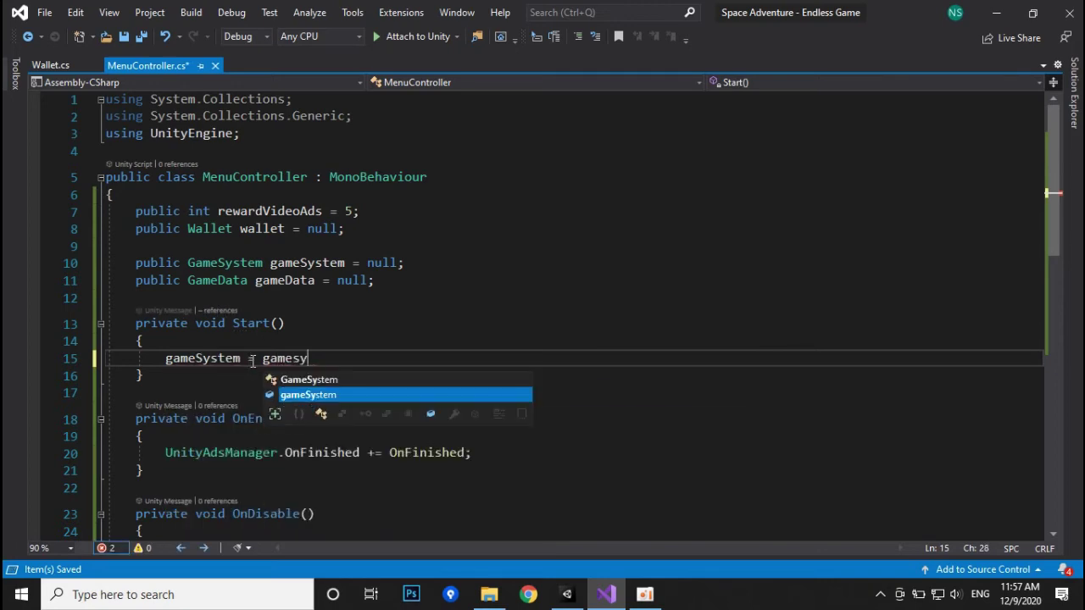
key("Tab")
type(".Instance;")
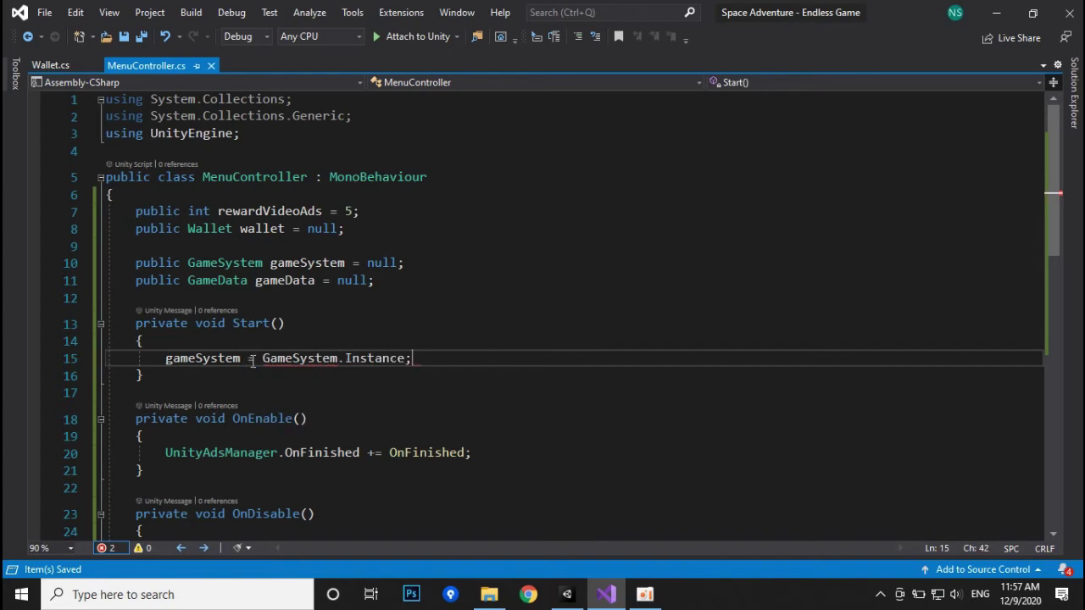
key("Return")
type("game")
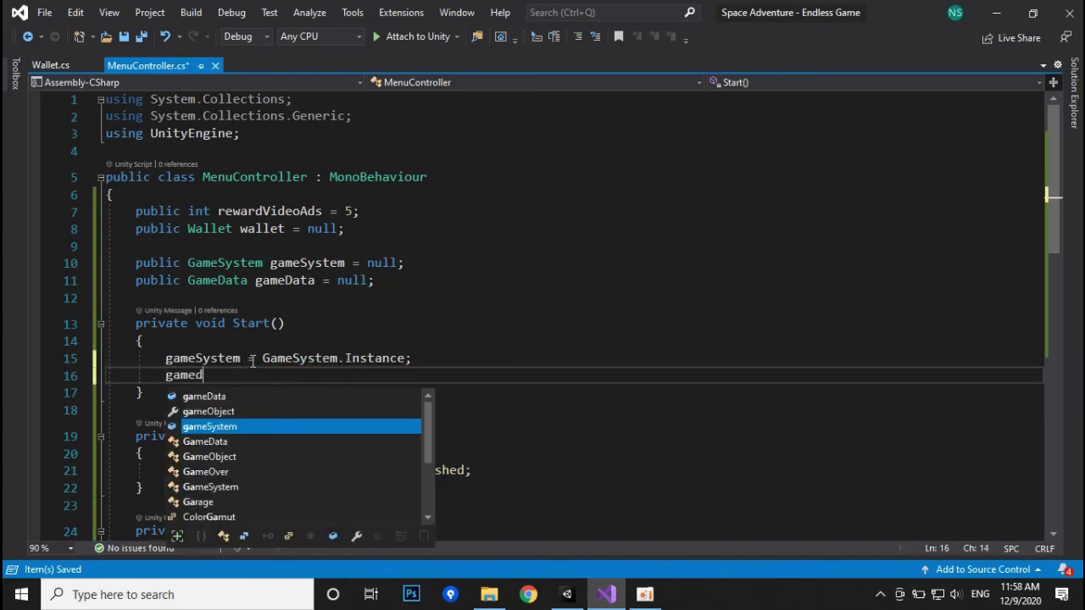
type("d")
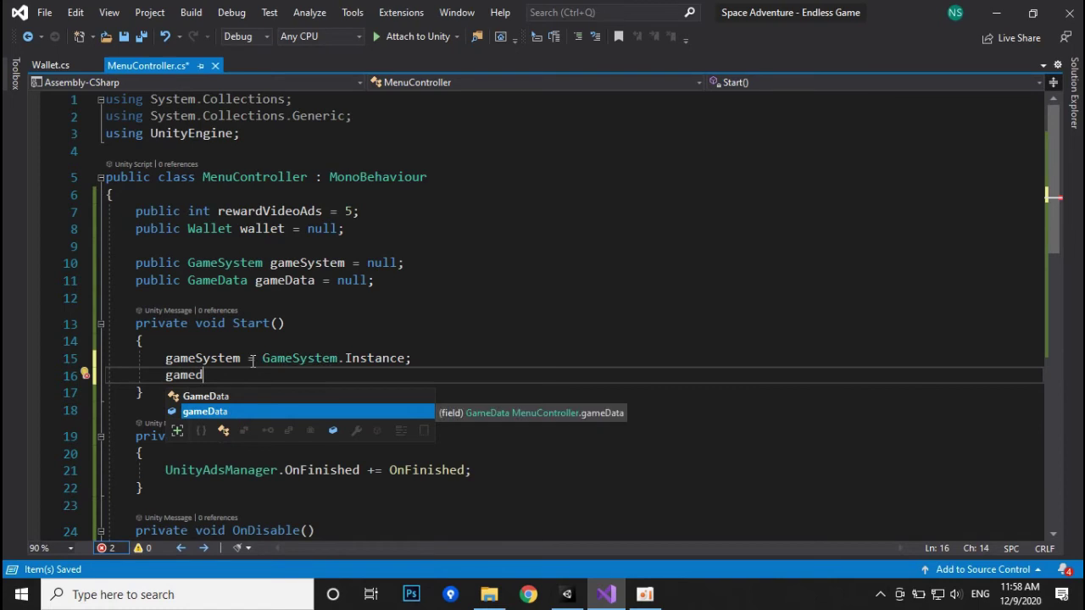
type(" amedy")
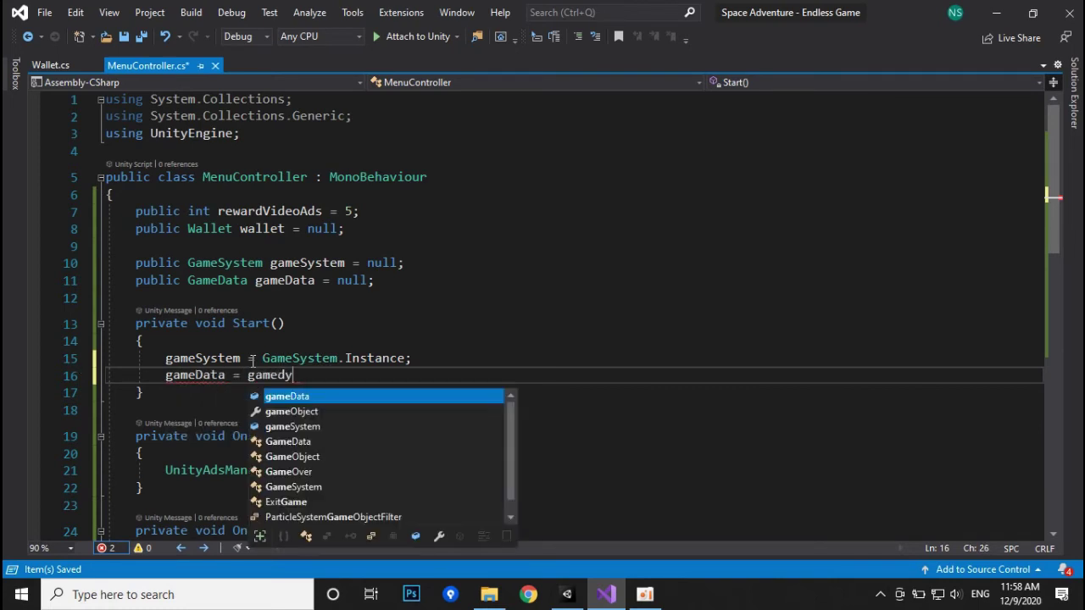
key("Down")
key("Down")
key("Down")
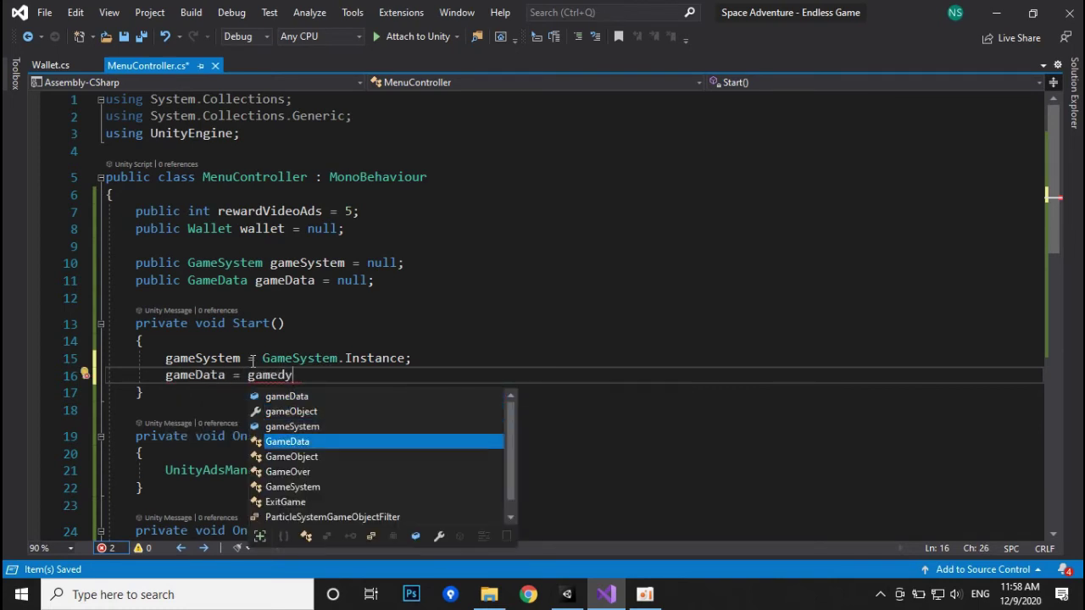
type(".DontDestroyOnLoad;")
key("BackSpace")
key("BackSpace")
key("BackSpace")
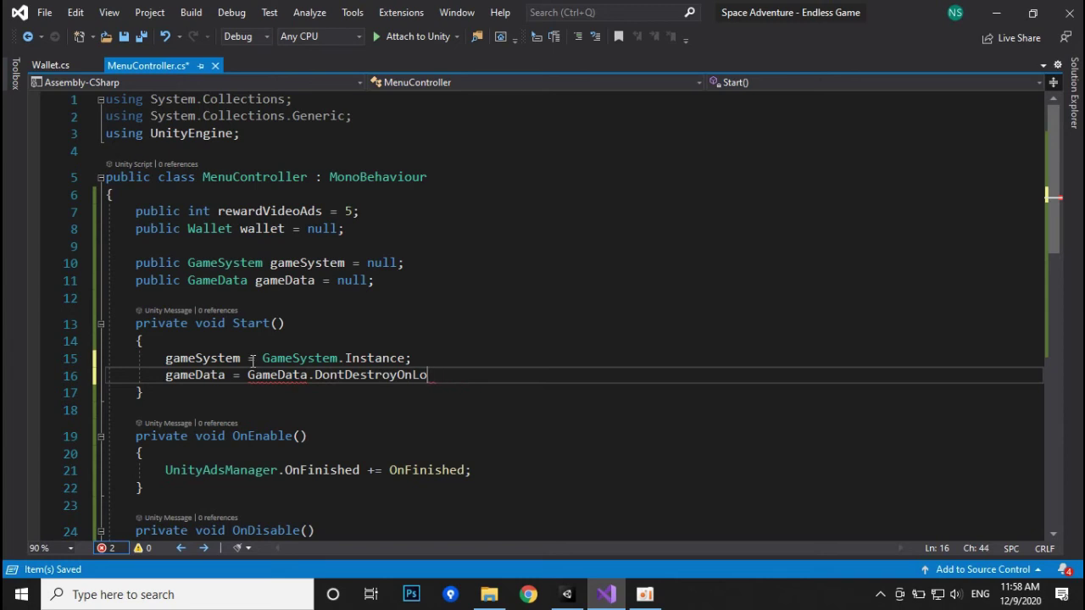
key("BackSpace")
key("BackSpace")
key("BackSpace")
key("Tab")
Finish gameData = GameData.Instance; and save the script.
type("Instance;")
key("ctrl+s")
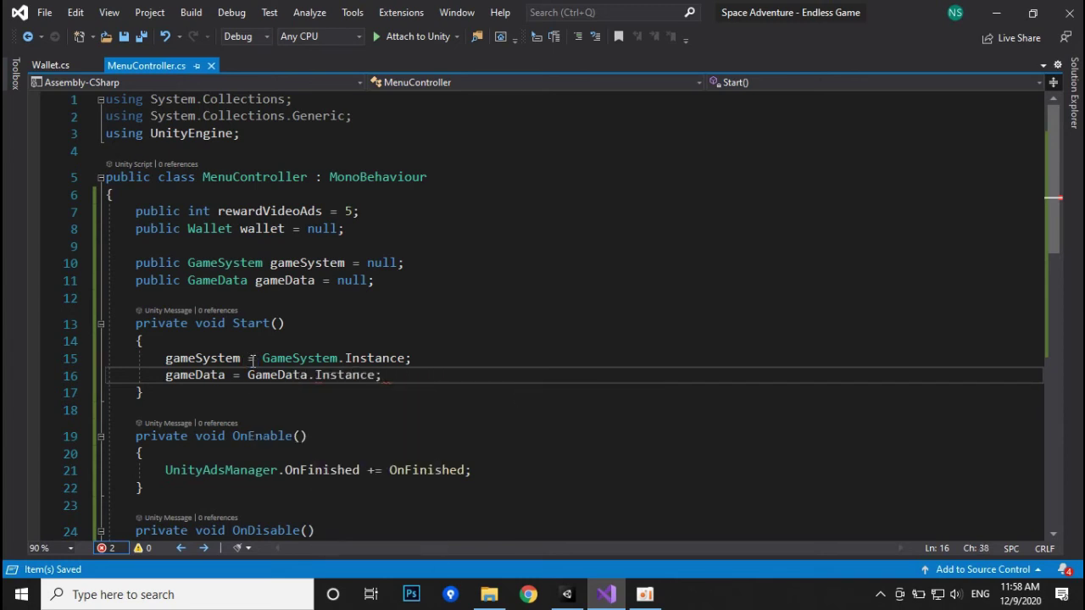
scroll(376, 393, "down", 3)
scroll(364, 411, "down", 4)
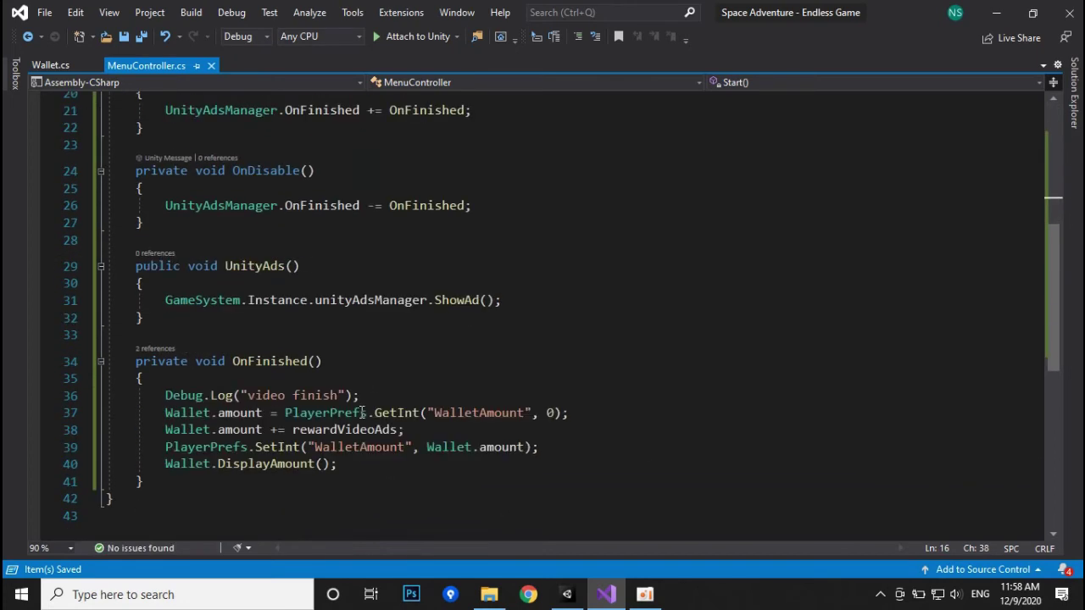
scroll(491, 402, "up", 2)
scroll(336, 396, "up", 1)
scroll(336, 396, "down", 2)
Replace Instance with gameSystem on line 31 so UnityAds() calls ShowAd through it, and save.
double_click(273, 349)
key("BackSpace")
key("BackSpace")
key("BackSpace")
key("BackSpace")
key("BackSpace")
key("BackSpace")
key("BackSpace")
type("gamesy")
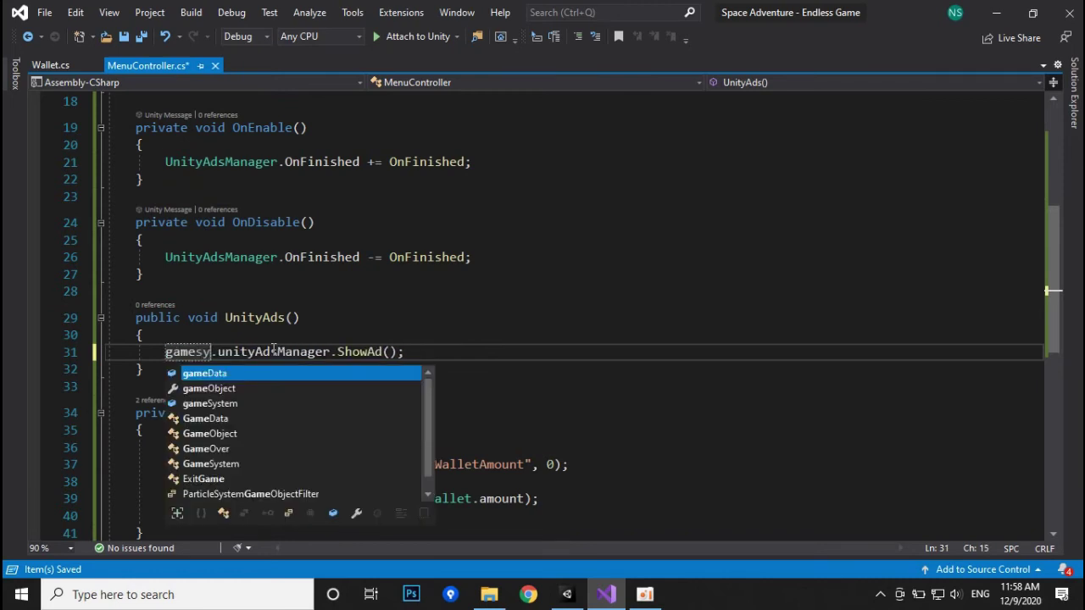
key("Up")
key("Tab")
key("ctrl+s")
Comment out the 'video finish' Debug.Log line in OnFinished.
left_click(355, 378)
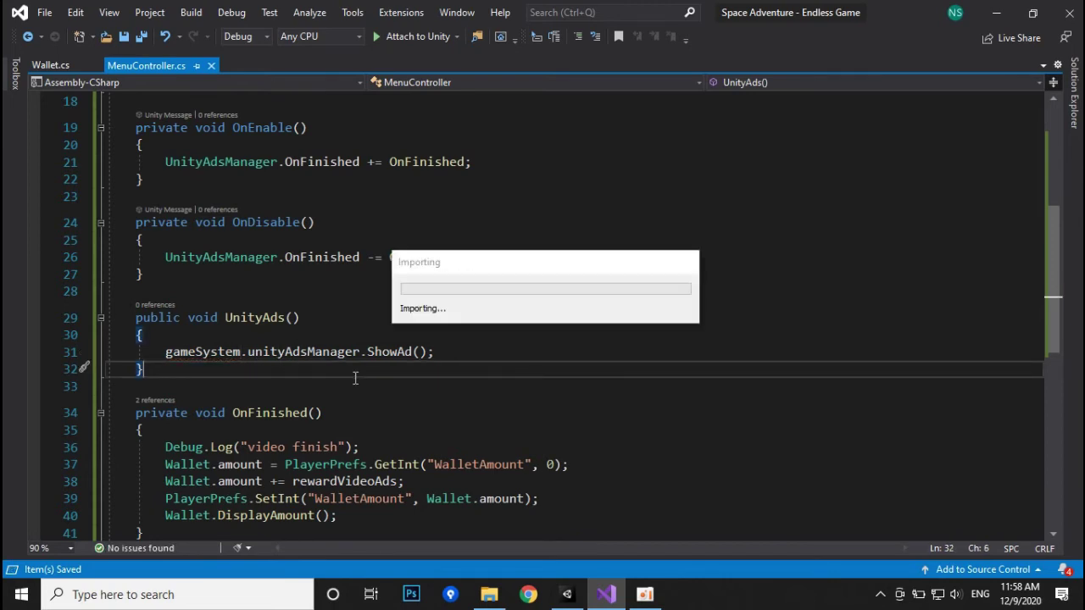
scroll(355, 378, "down", 1)
scroll(356, 378, "down", 1)
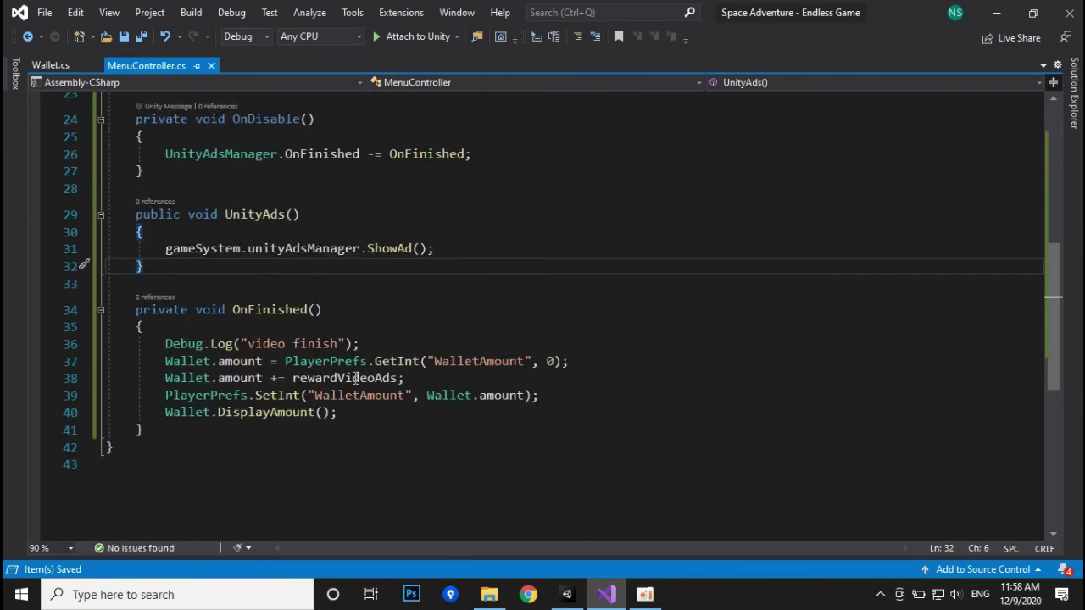
scroll(355, 378, "up", 4)
scroll(356, 378, "up", 3)
left_click(428, 338)
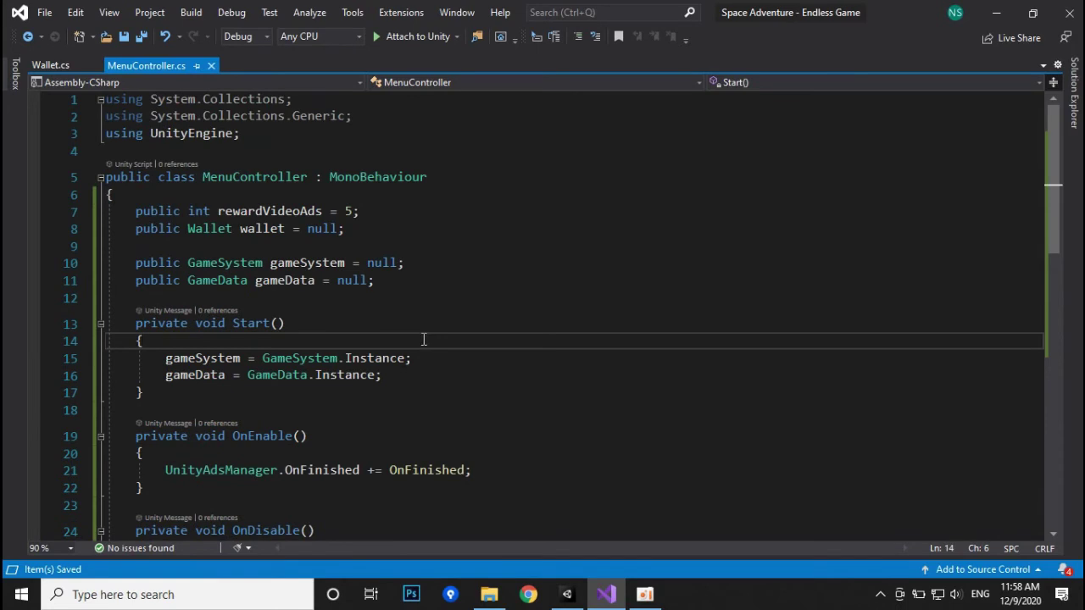
scroll(424, 339, "down", 5)
scroll(407, 431, "down", 2)
left_click(227, 396)
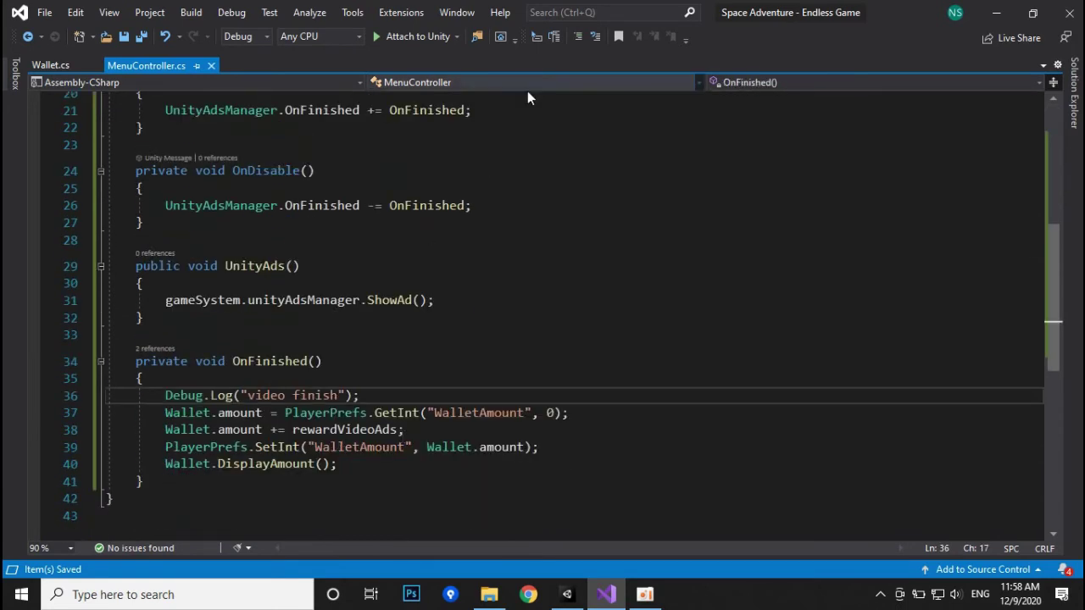
key("ctrl+k")
key("ctrl+c")
left_click(461, 344)
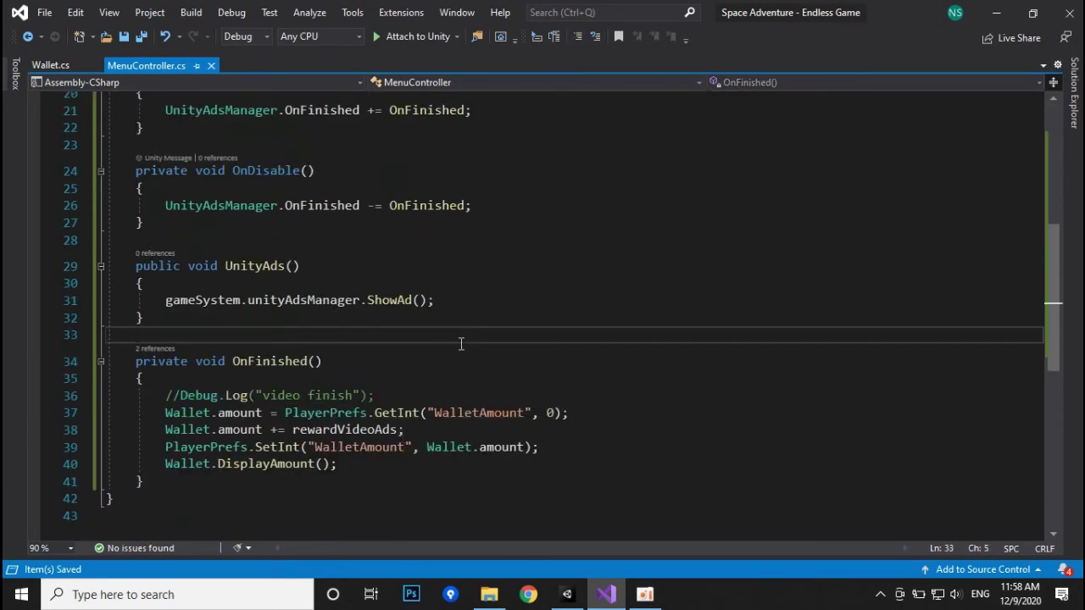
scroll(460, 343, "up", 3)
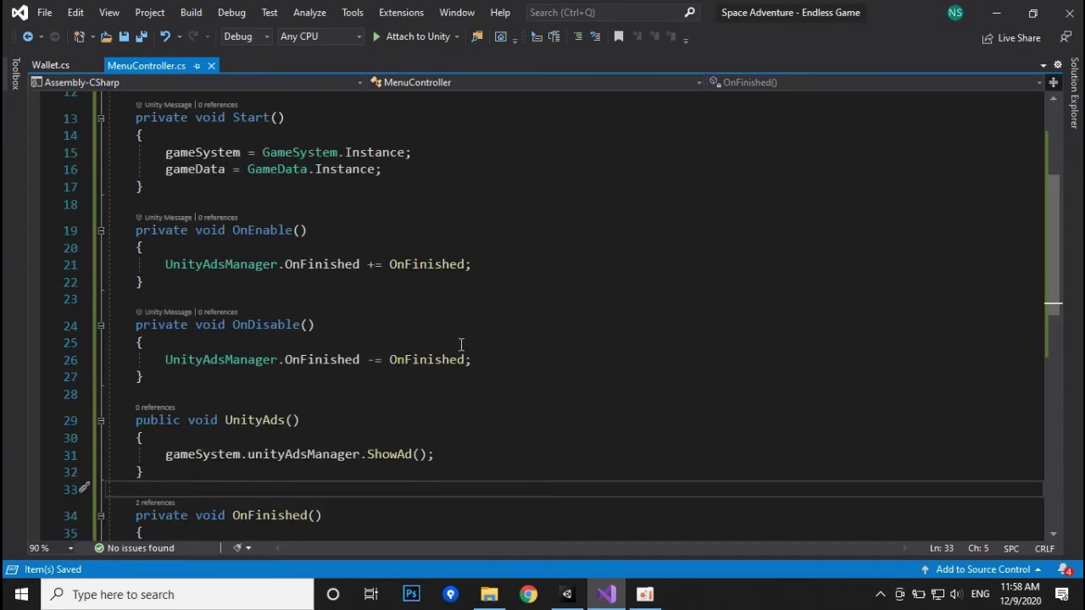
scroll(460, 344, "up", 4)
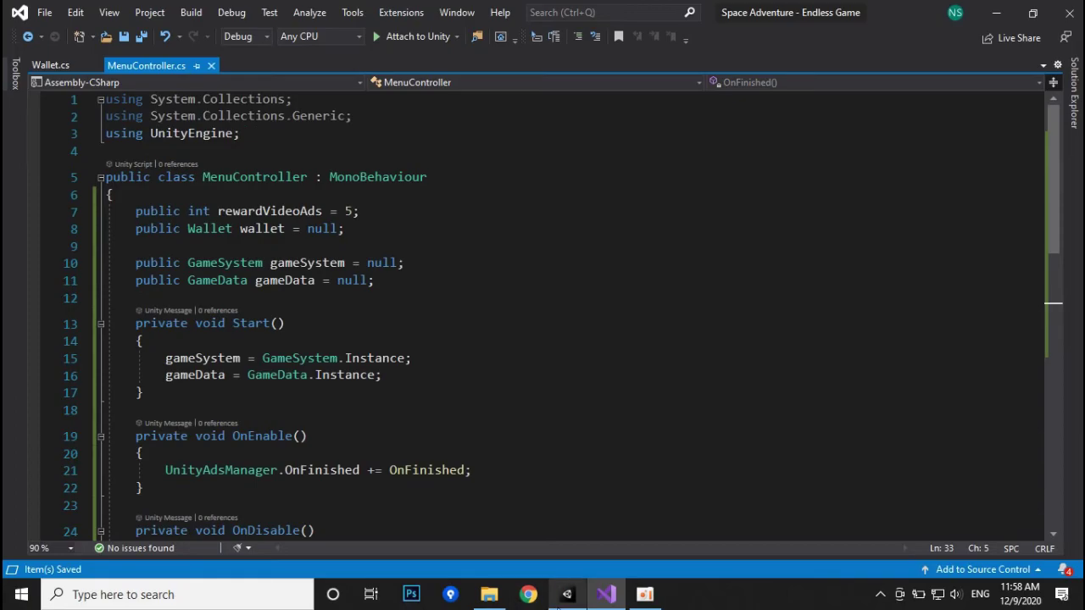
Enter Play mode in Unity, play a round, and return Home at Game Over.
left_click(567, 594)
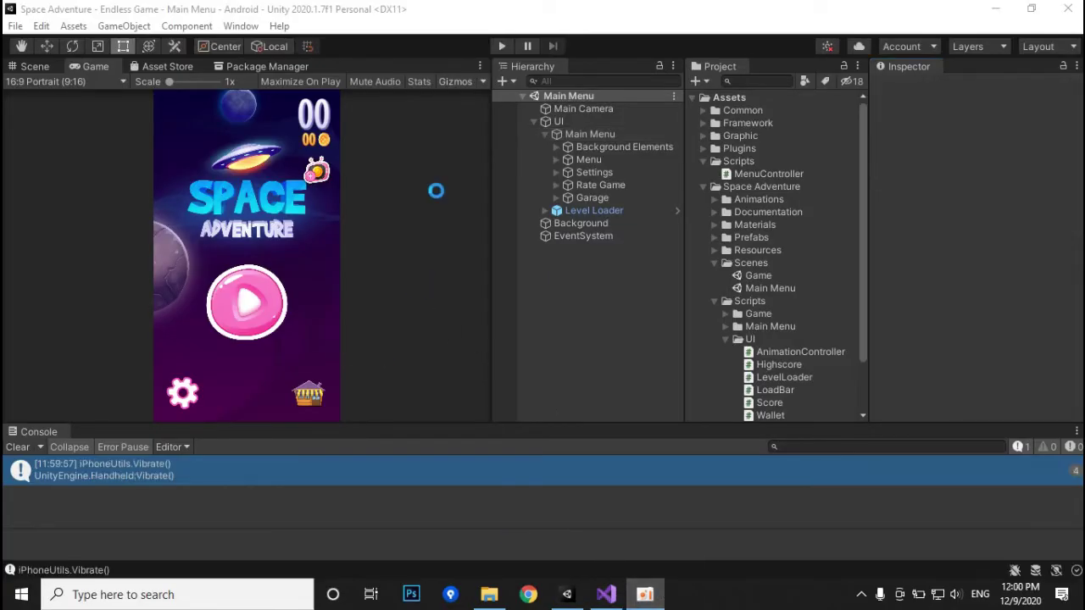
left_click(501, 46)
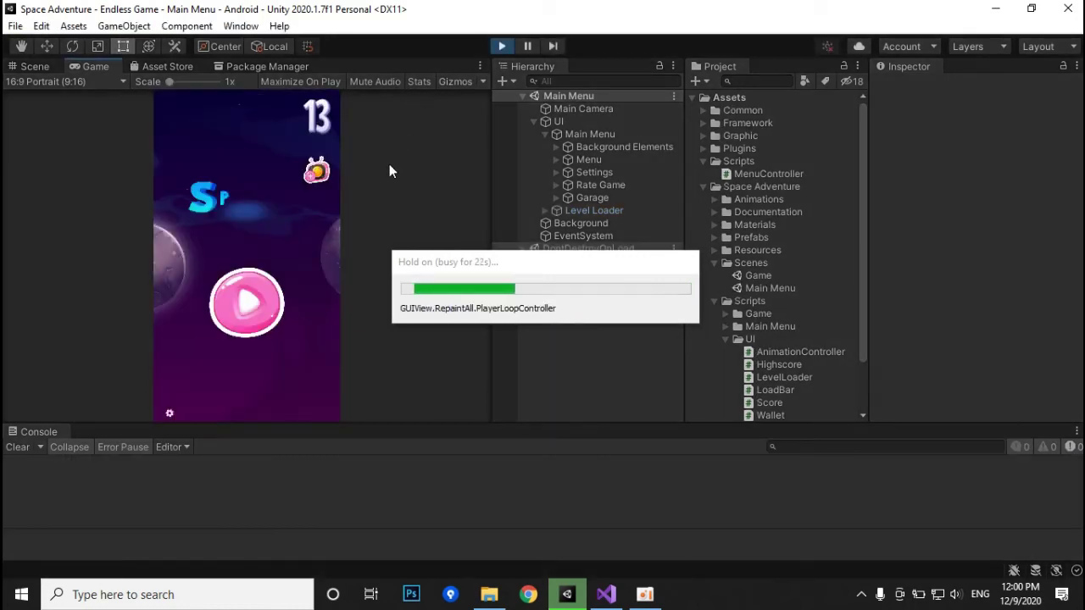
left_click(258, 310)
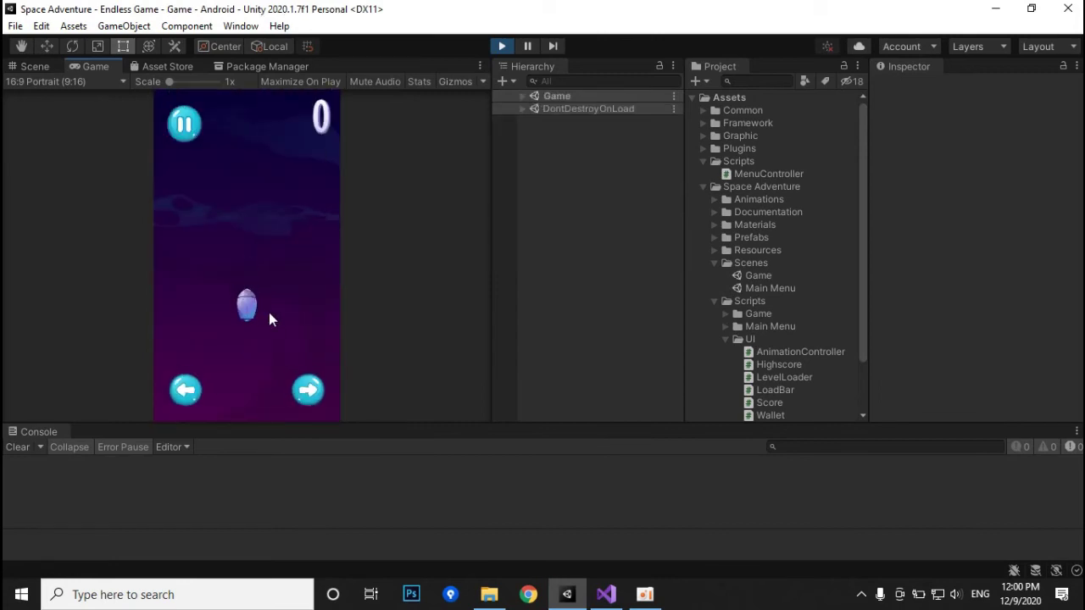
left_click(190, 377)
left_click(312, 390)
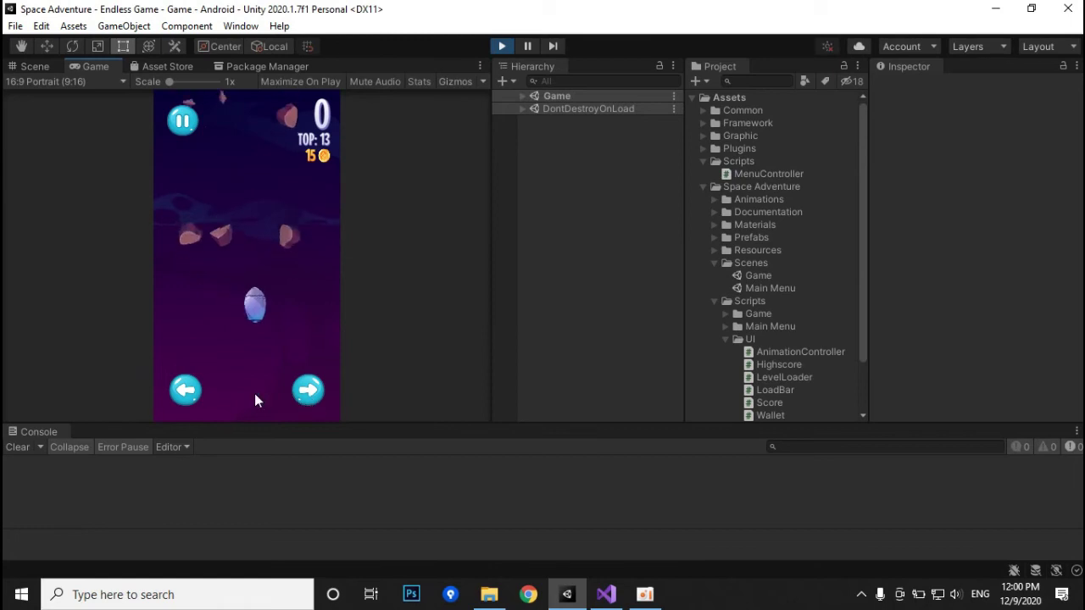
left_click(198, 392)
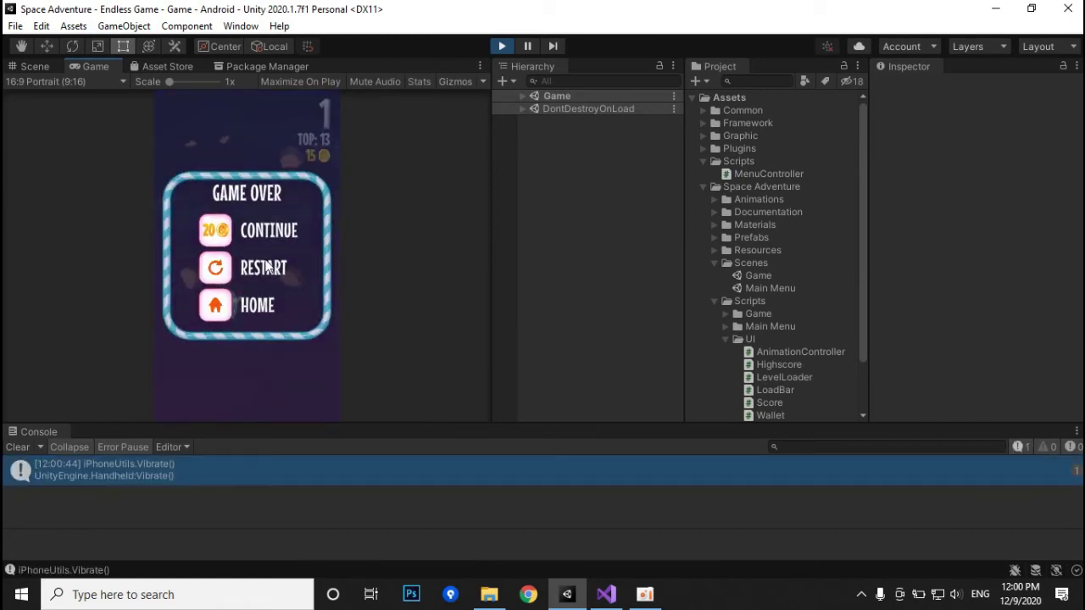
left_click(265, 242)
left_click(265, 303)
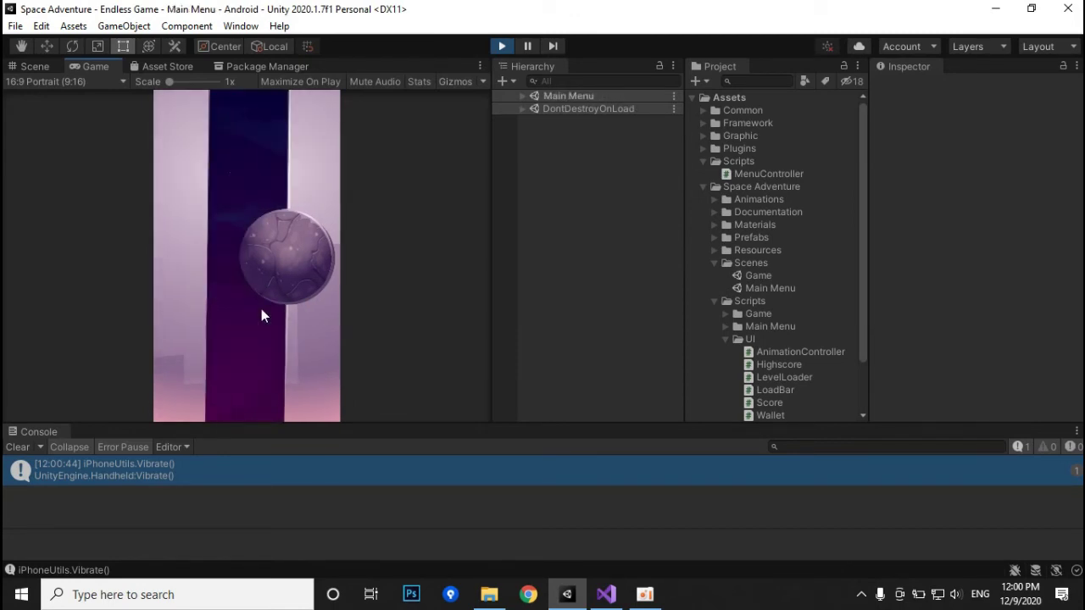
Watch eight rewarded test ads, raising the wallet from 20 to 60 coins, then start a round.
left_click(321, 170)
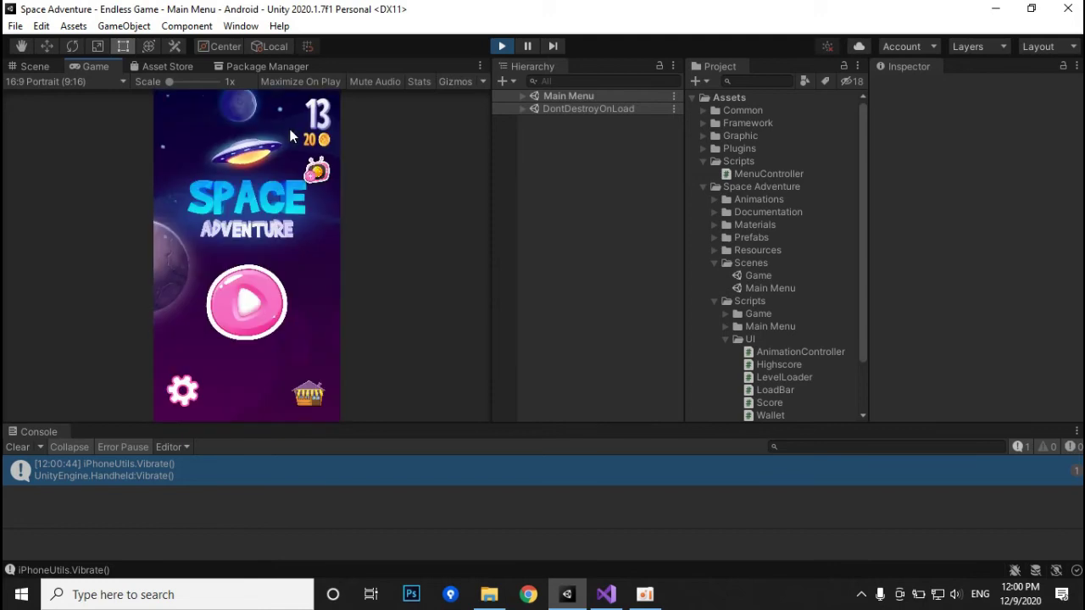
left_click(285, 140)
left_click(319, 176)
left_click(291, 140)
left_click(320, 174)
left_click(264, 129)
left_click(319, 174)
left_click(273, 137)
left_click(319, 174)
left_click(286, 127)
left_click(319, 174)
left_click(287, 134)
left_click(318, 174)
left_click(281, 136)
left_click(319, 174)
left_click(296, 136)
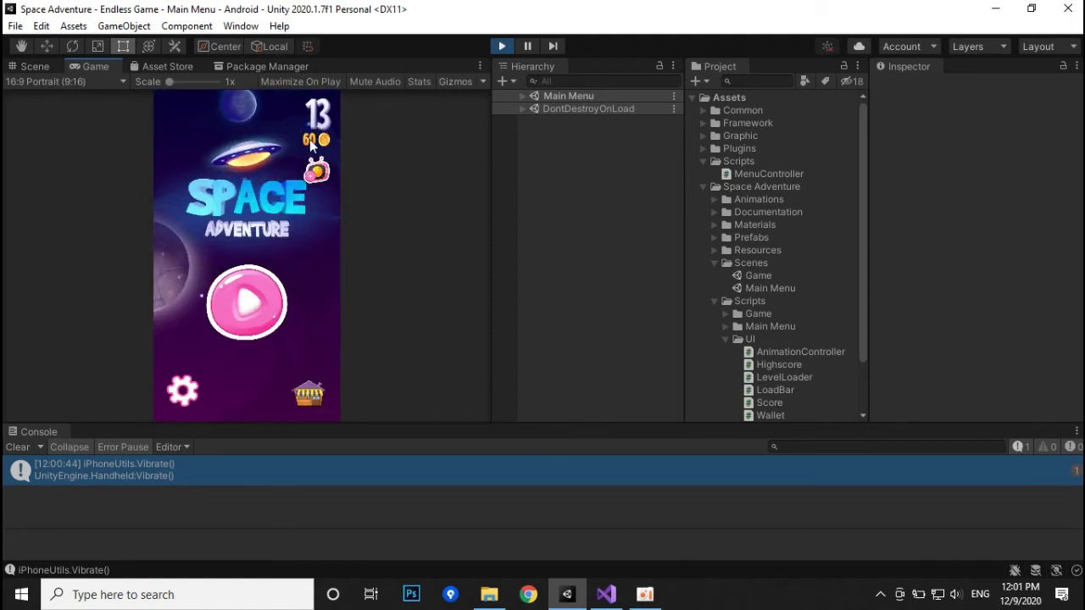
left_click(276, 296)
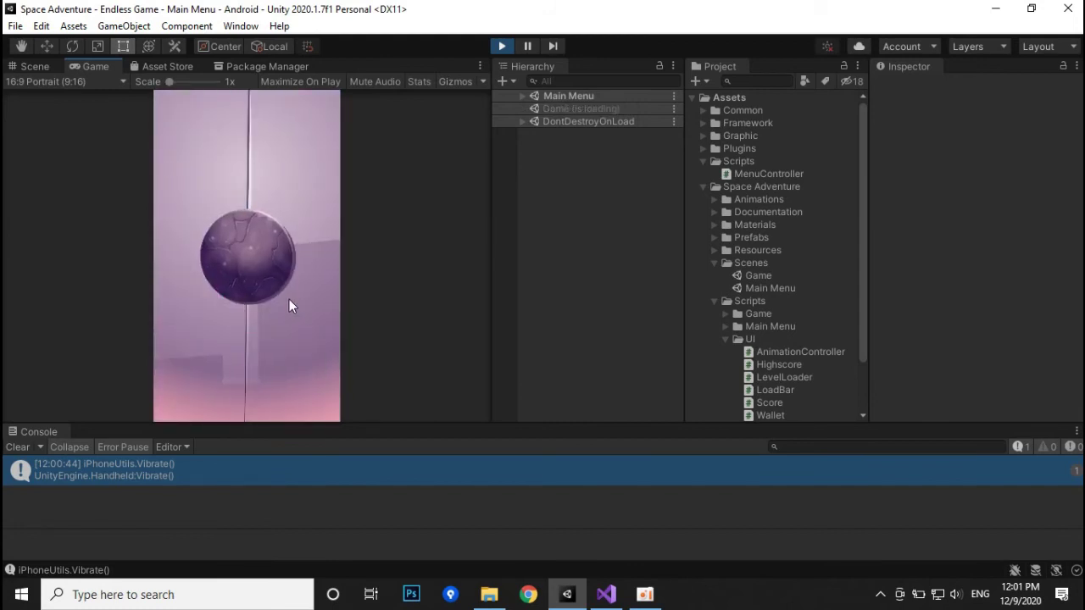
Play the round, spending 20 coins to continue at each of three Game Overs.
left_click(198, 390)
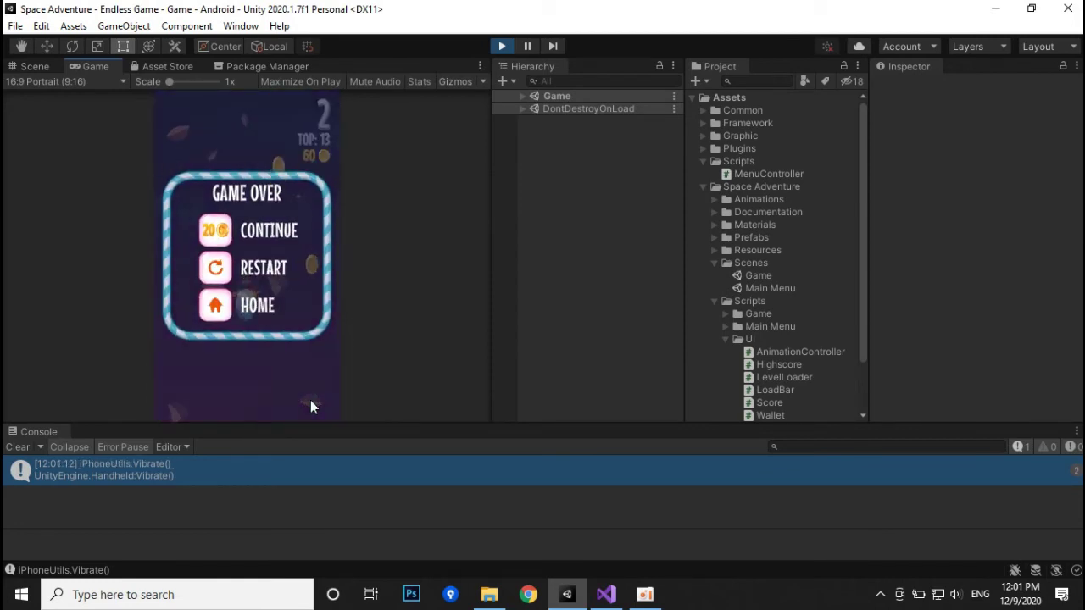
left_click(274, 227)
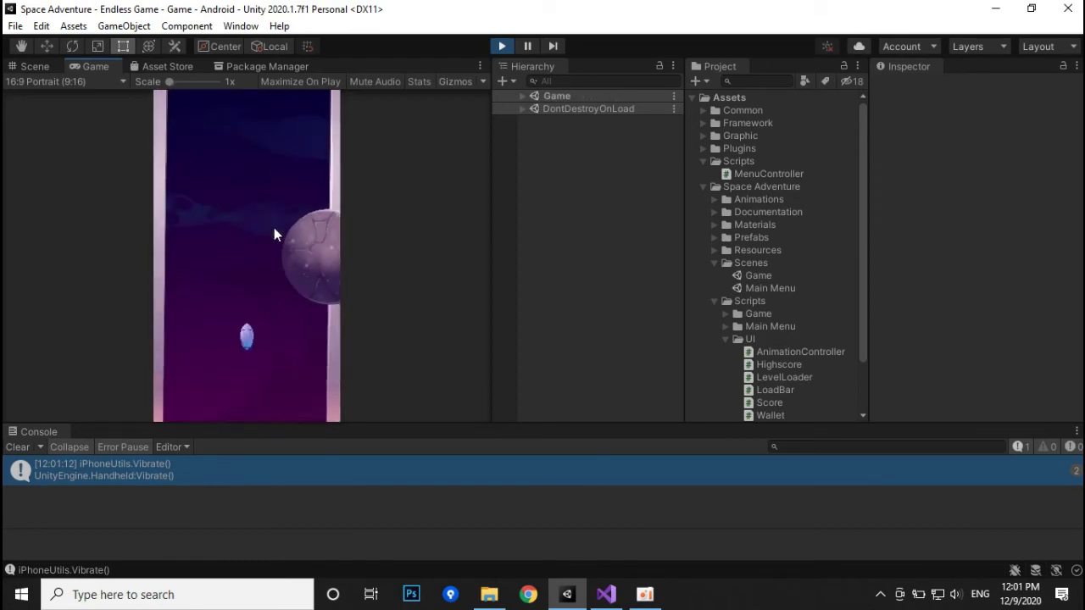
left_click(307, 390)
left_click(191, 392)
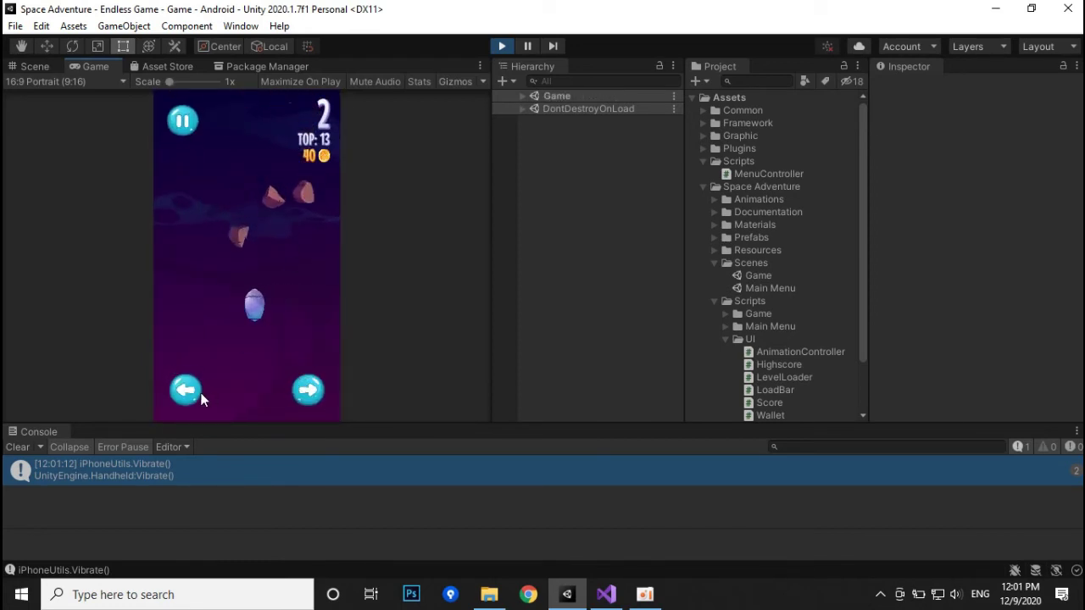
left_click(302, 394)
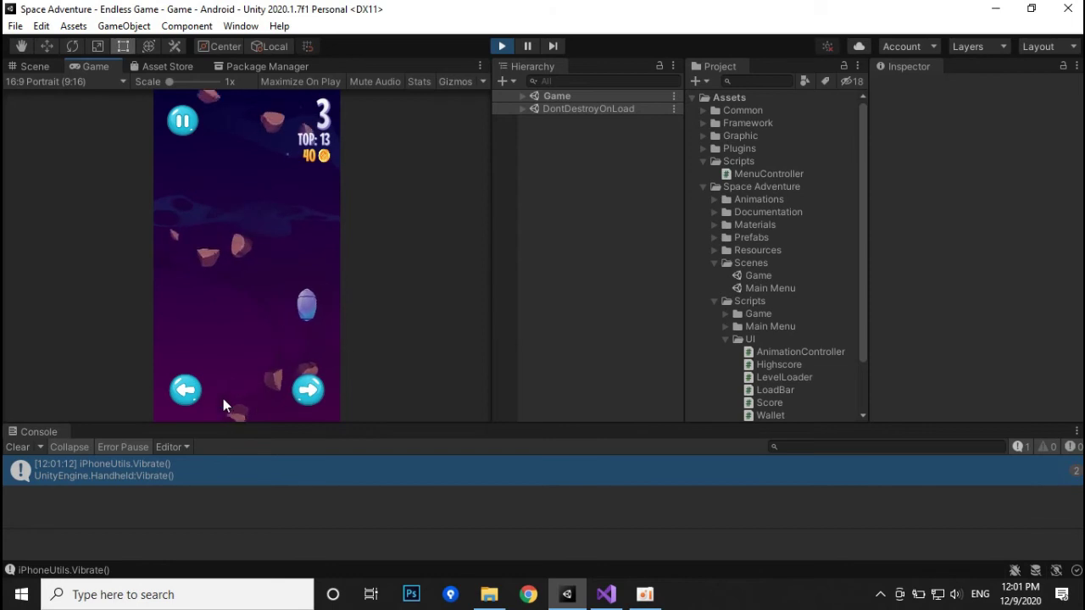
left_click(182, 393)
left_click(307, 394)
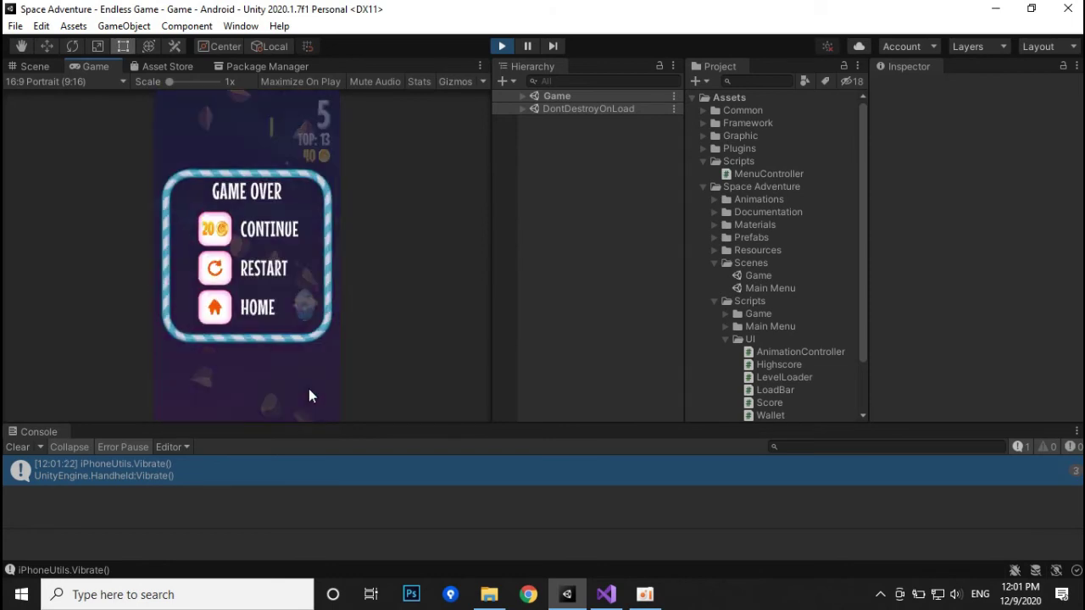
left_click(265, 236)
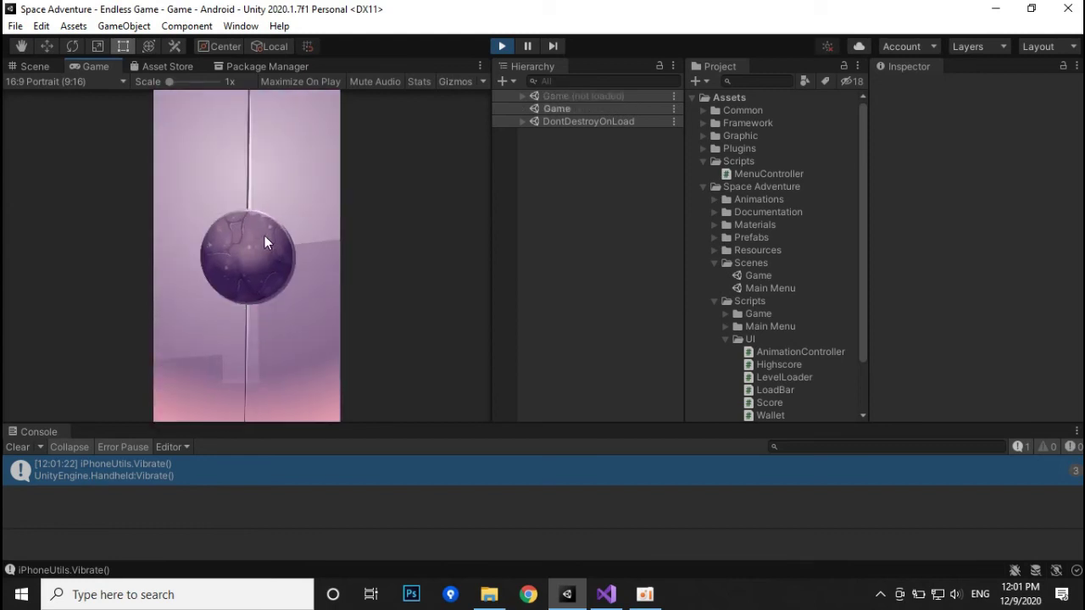
left_click(305, 385)
left_click(201, 387)
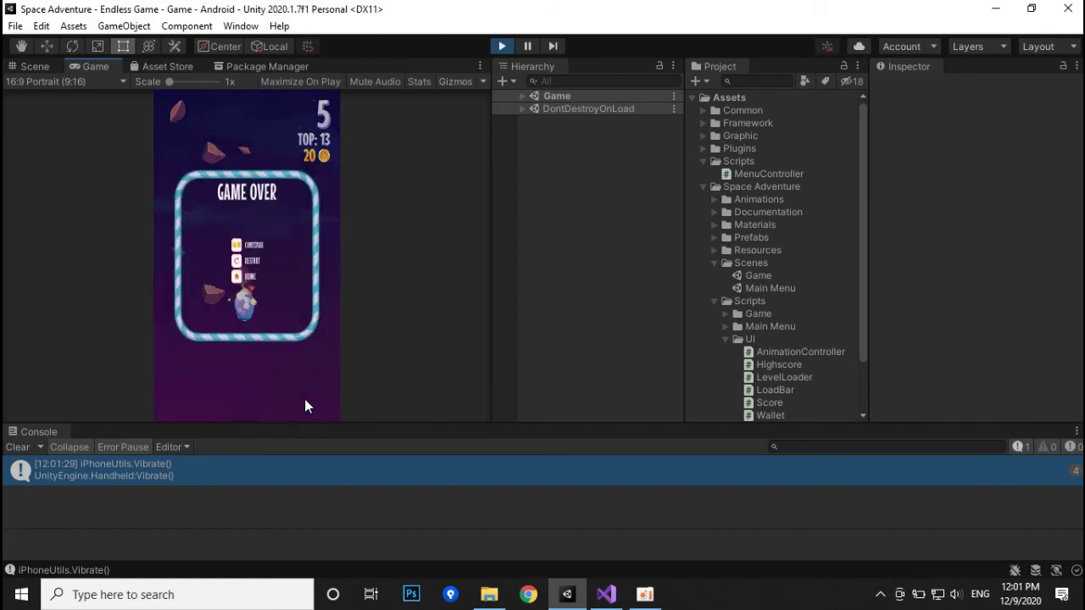
left_click(275, 229)
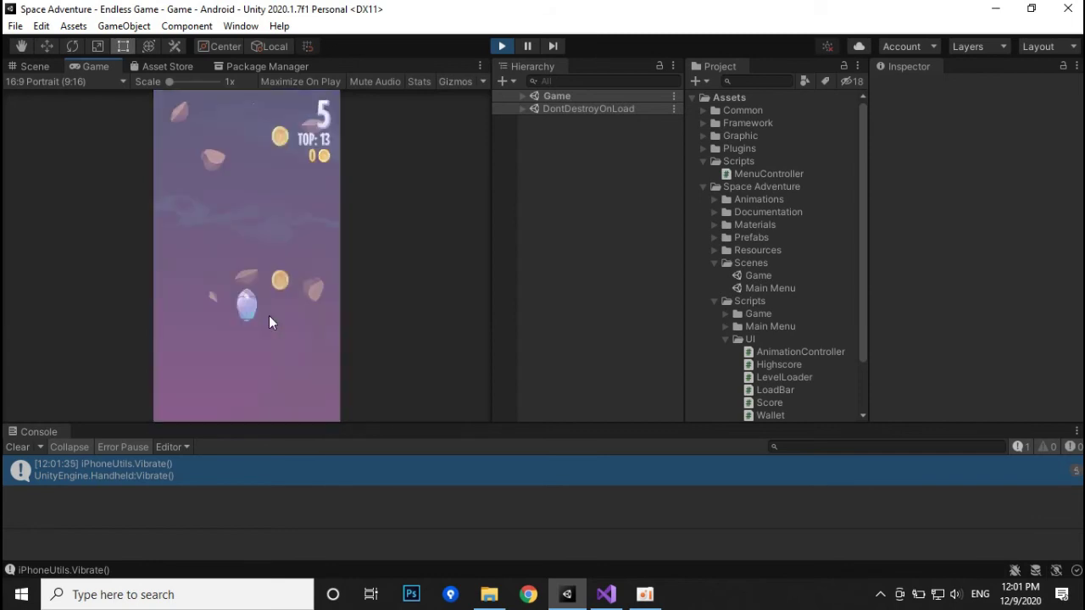
Get 'Not enough coins!' when continuing with no coins, go Home, and stop Play mode.
left_click(250, 237)
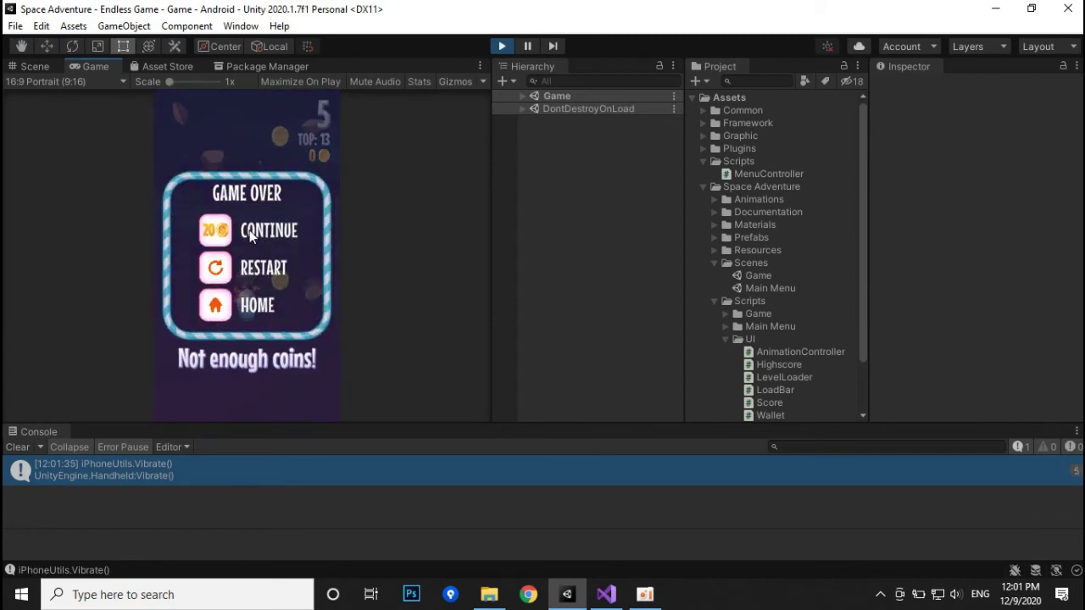
left_click(250, 237)
left_click(263, 303)
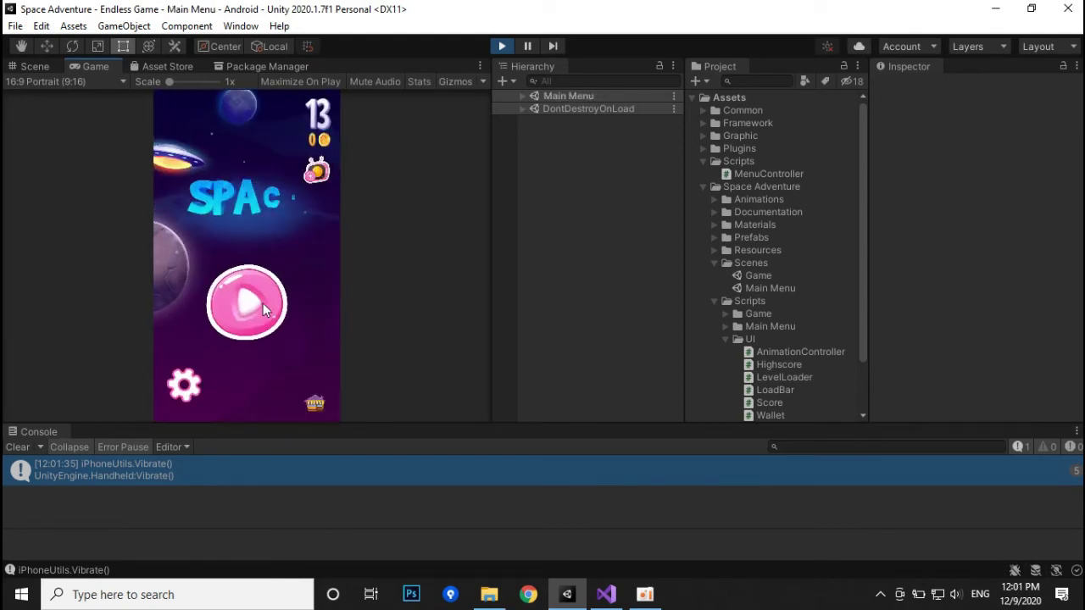
left_click(502, 46)
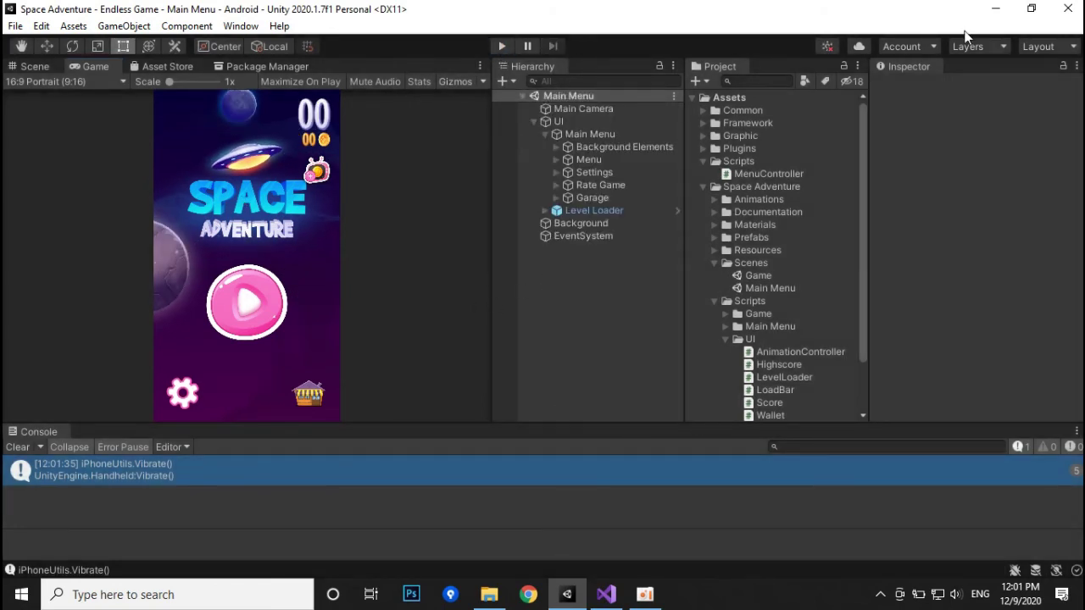
Launch the second Chrome profile from the desktop and open the Operate Dashboard bookmark.
left_click(529, 595)
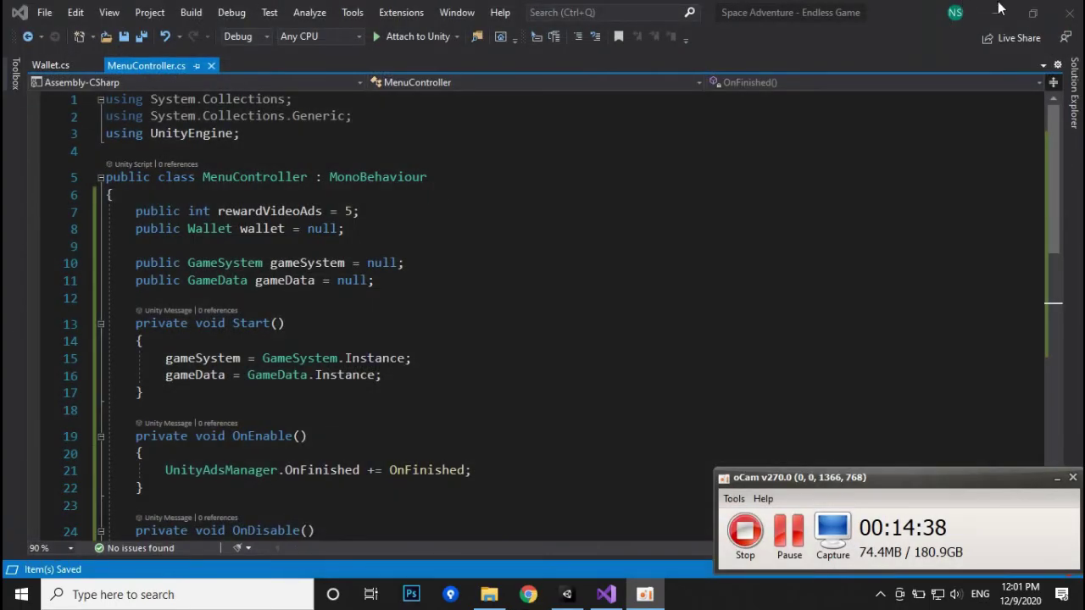
left_click(1000, 12)
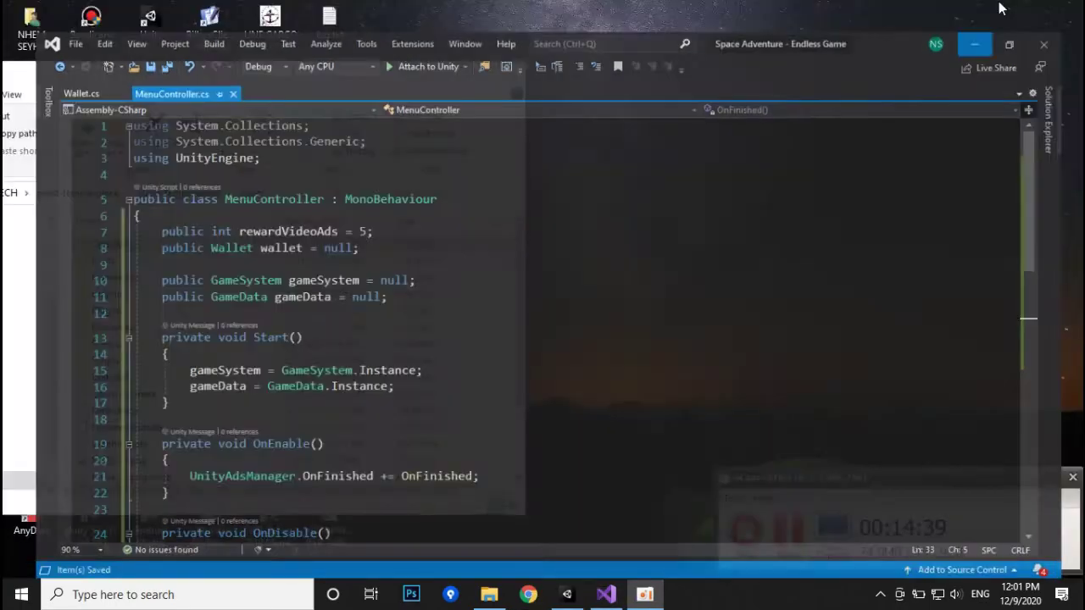
left_click(507, 74)
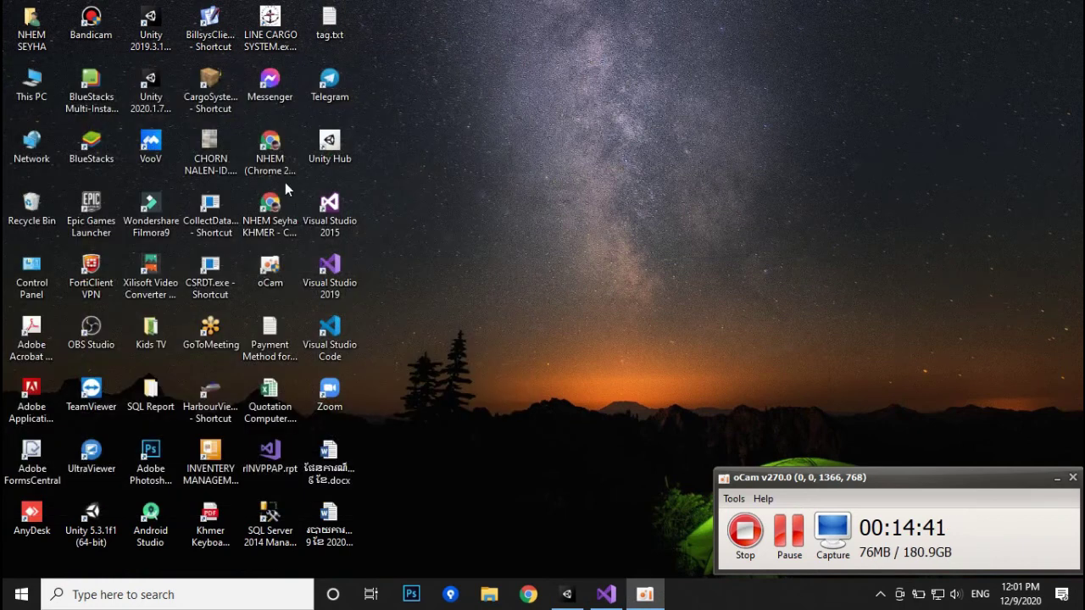
left_click(276, 152)
double_click(277, 152)
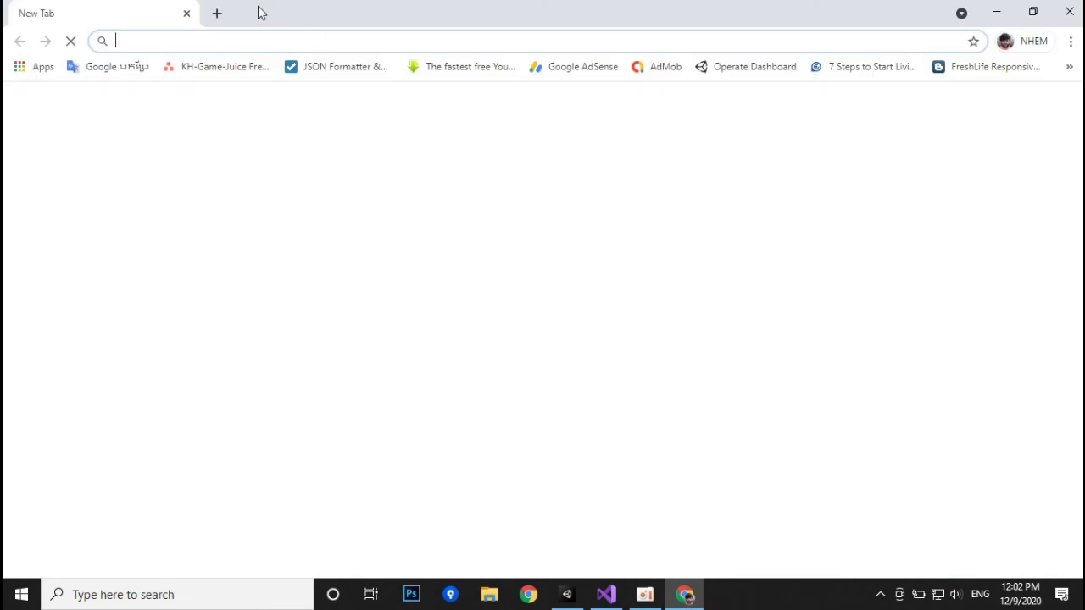
left_click(213, 11)
left_click(141, 10)
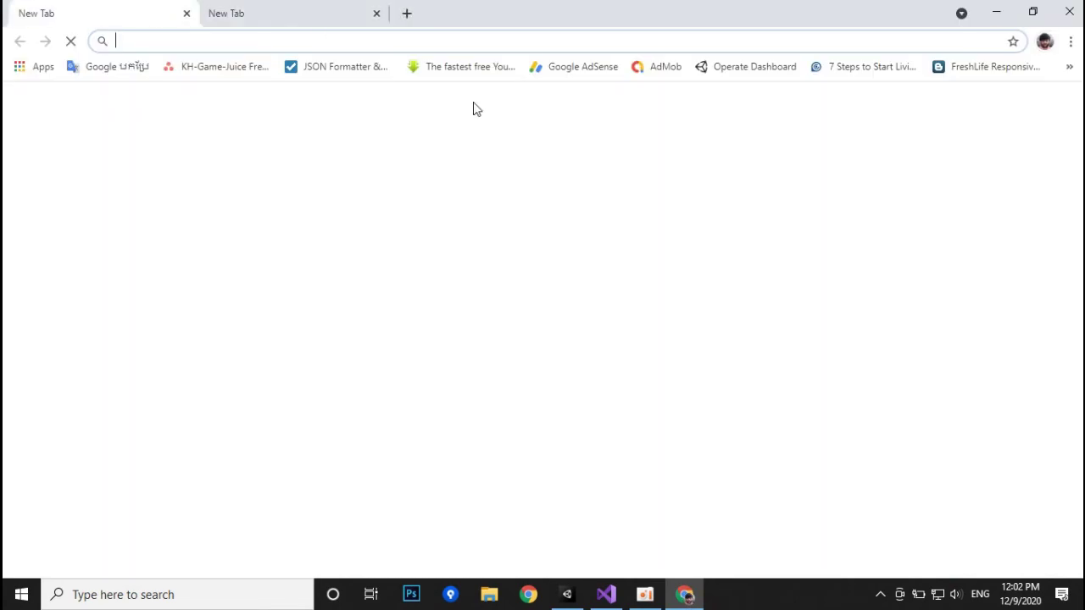
left_click(740, 73)
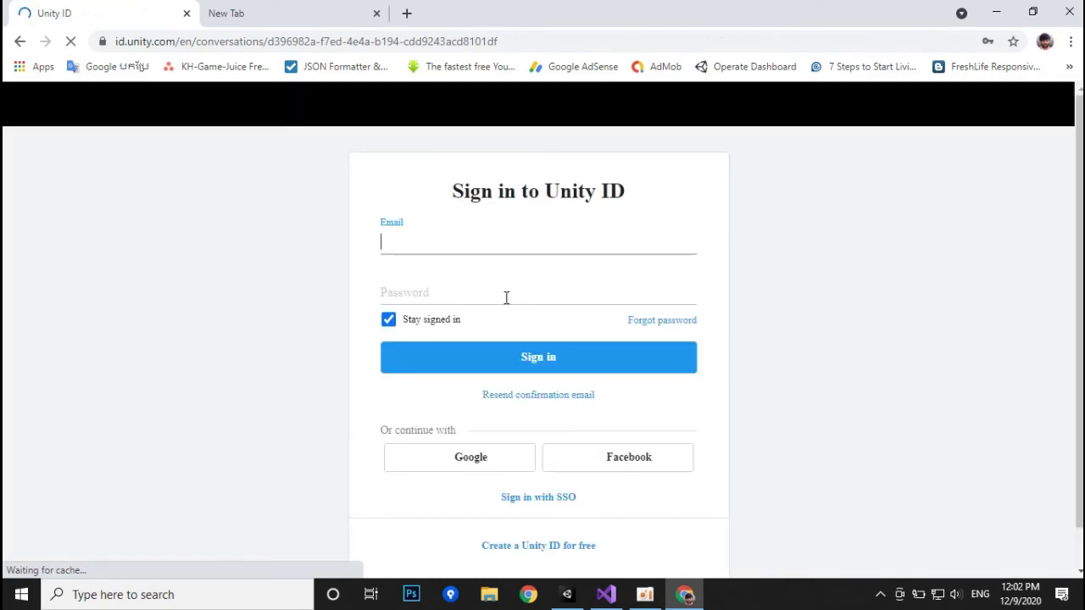
Sign in to Unity ID with the saved credentials and reach the Monetize Projects list.
left_click(552, 364)
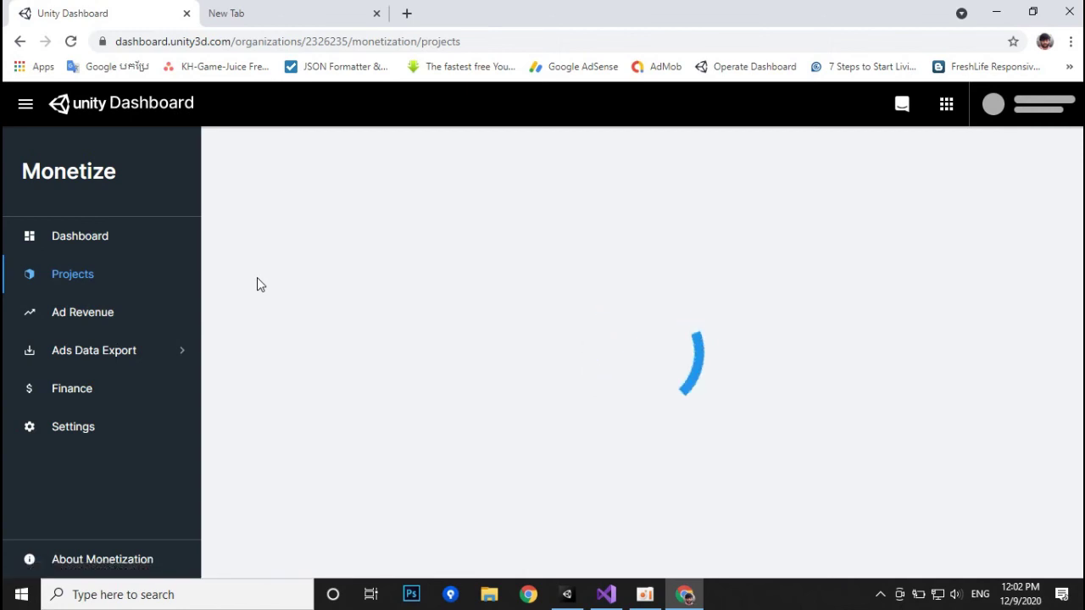
left_click(569, 595)
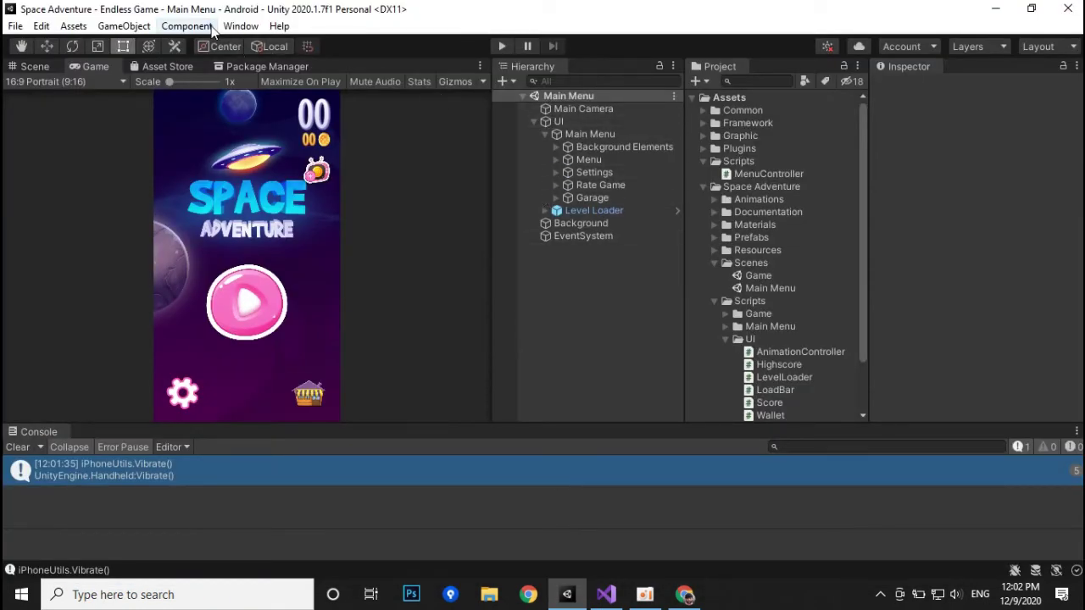
left_click(685, 595)
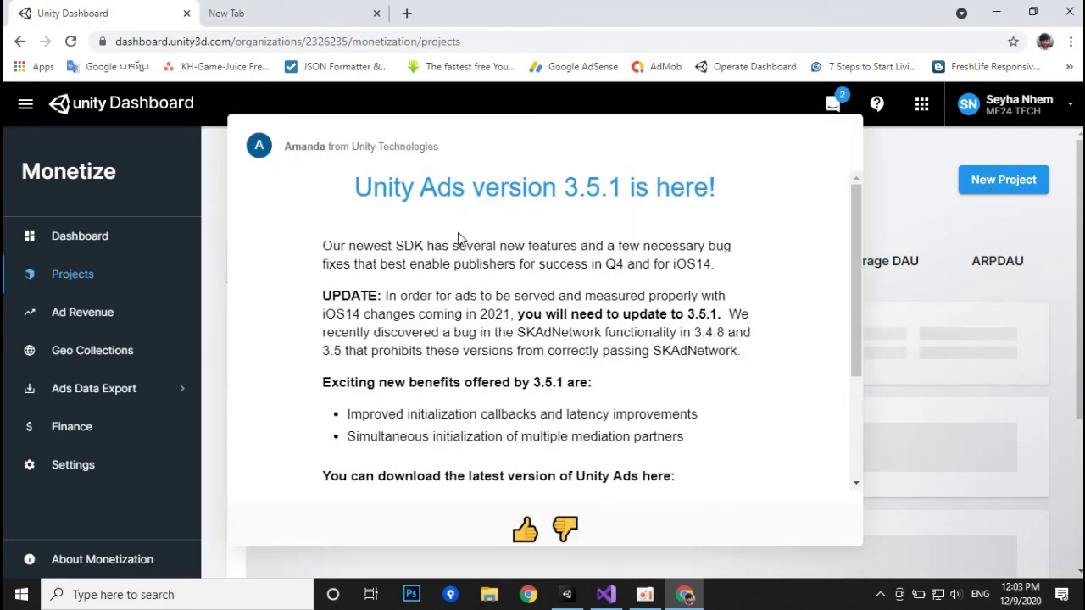
Dismiss the Unity Ads 3.5.1 announcement and start a new project named Space Adventure.
scroll(506, 359, "down", 2)
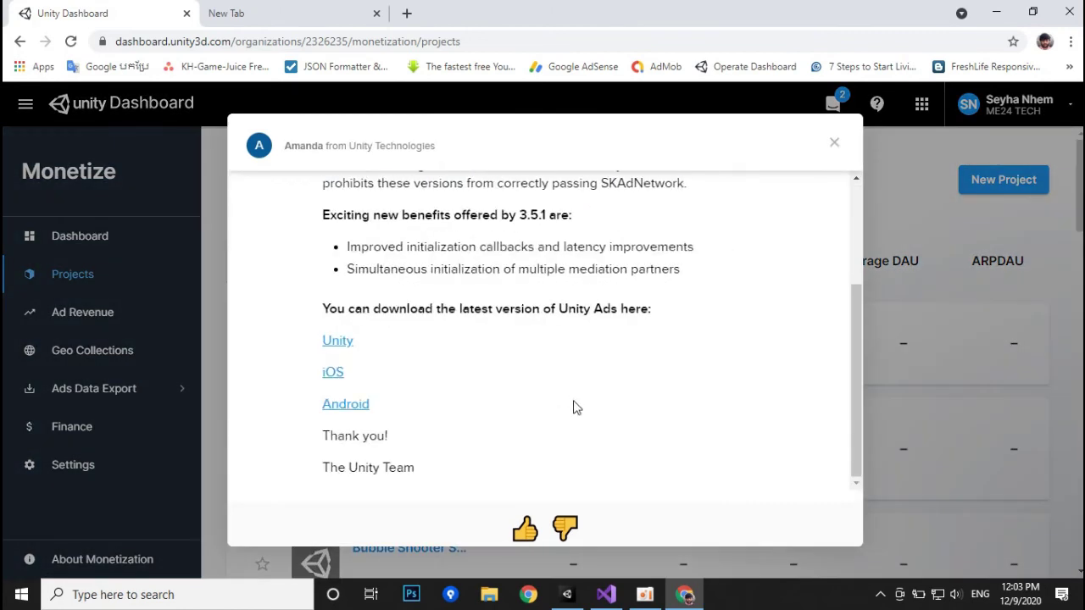
left_click(833, 146)
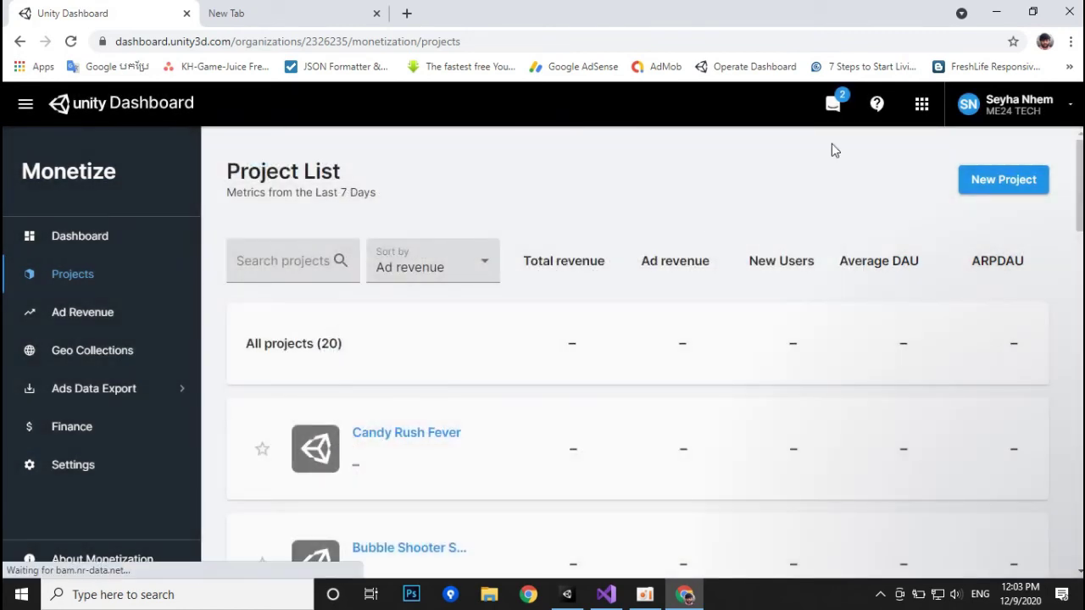
left_click(1005, 180)
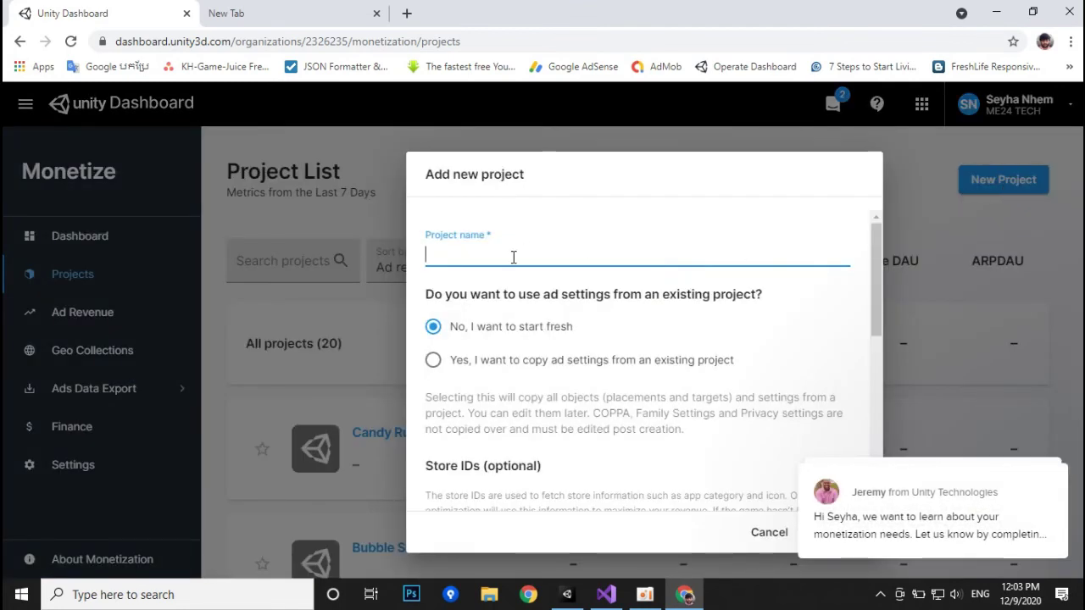
type("Space Adventure")
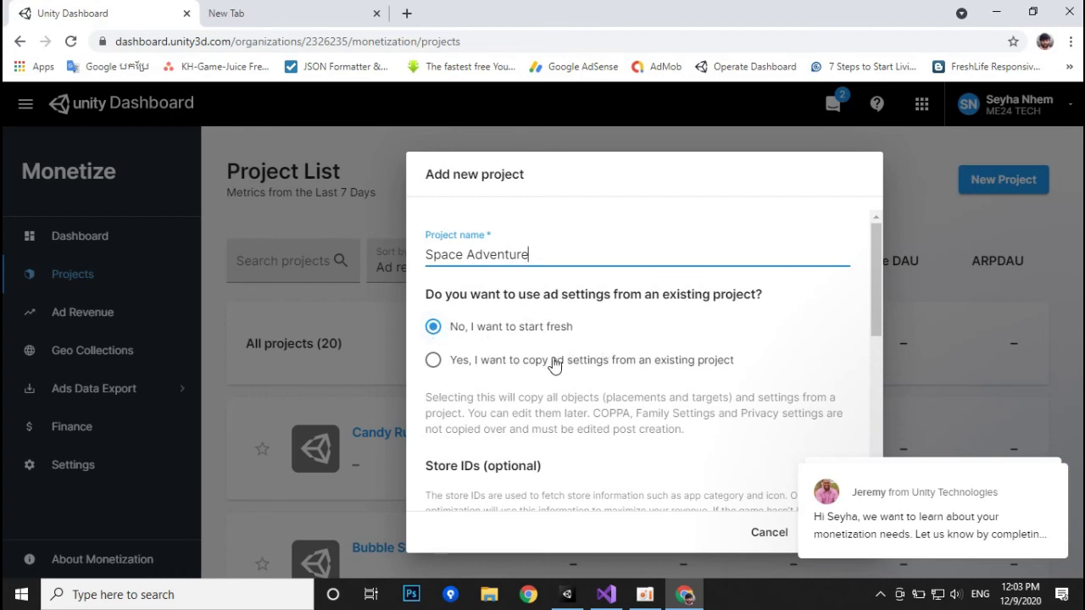
Clear the chat notifications, leave the store IDs empty, and add the project.
scroll(598, 397, "down", 3)
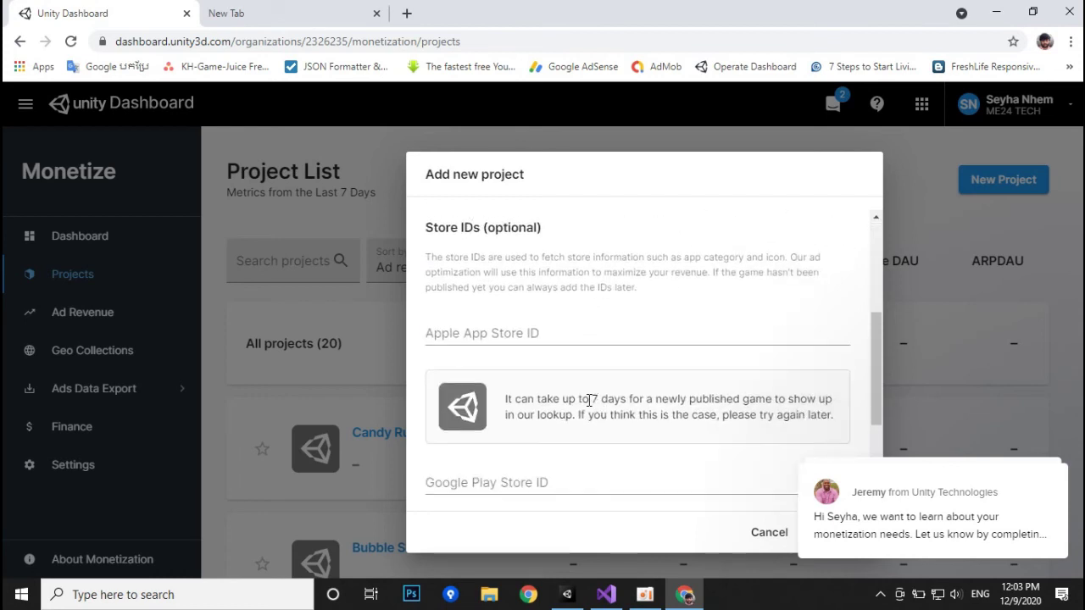
scroll(590, 400, "down", 2)
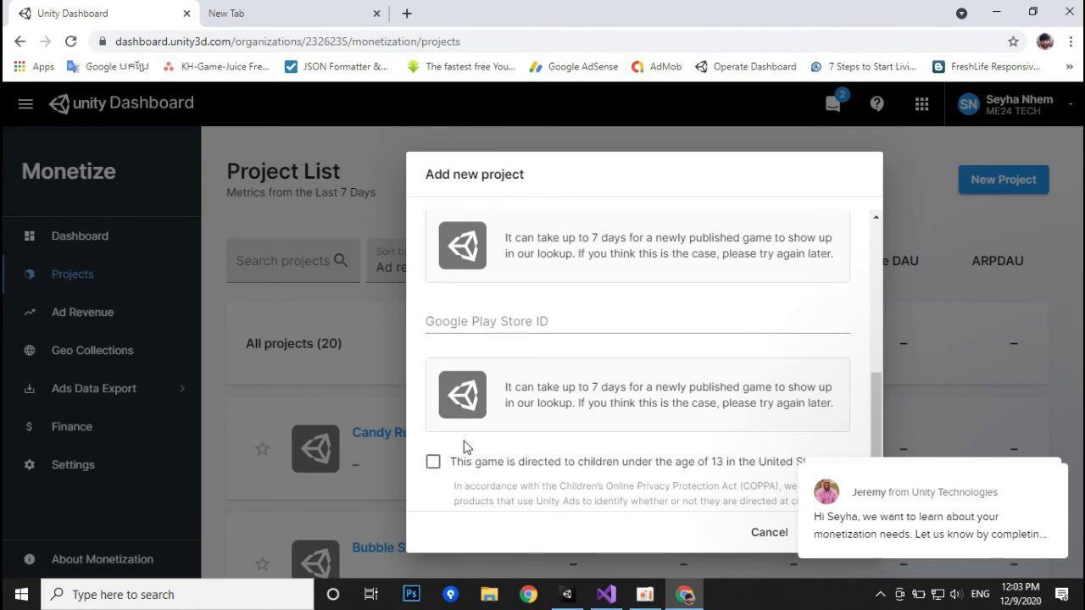
scroll(471, 433, "down", 1)
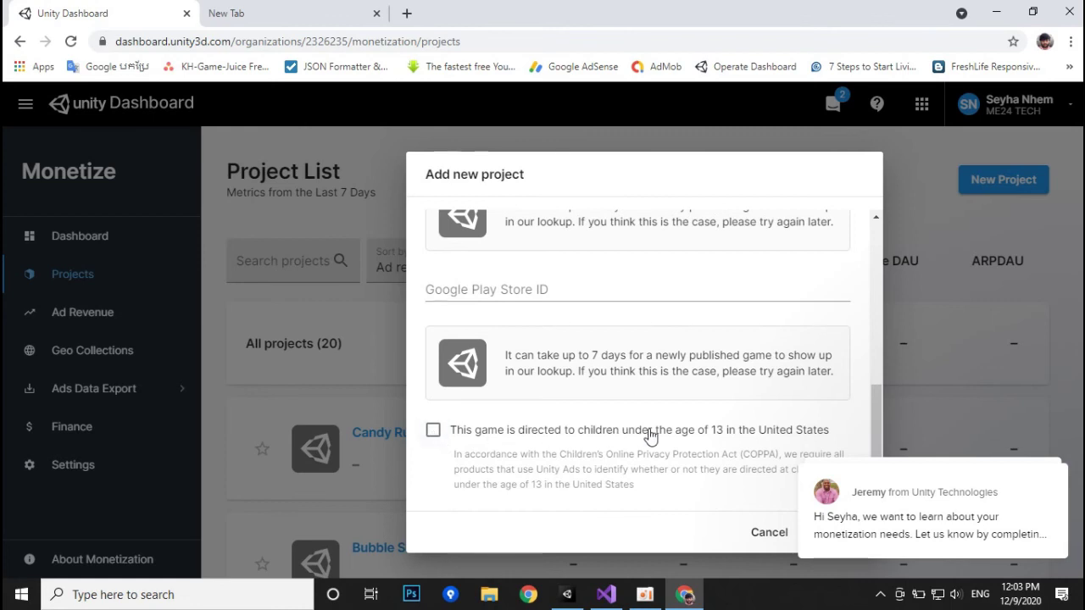
mouse_move(1045, 483)
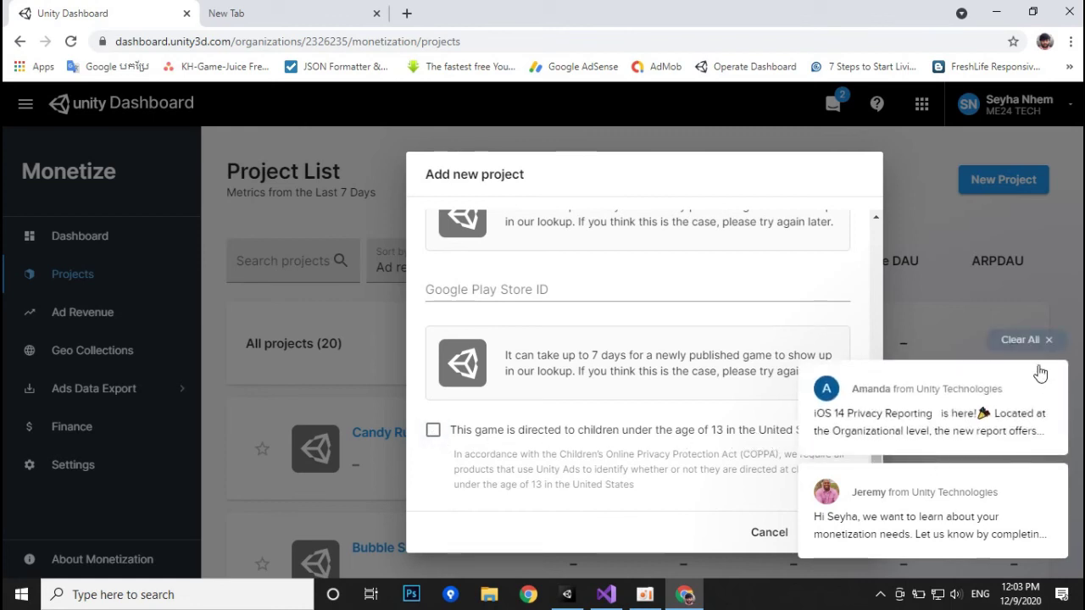
left_click(1046, 340)
scroll(607, 499, "up", 3)
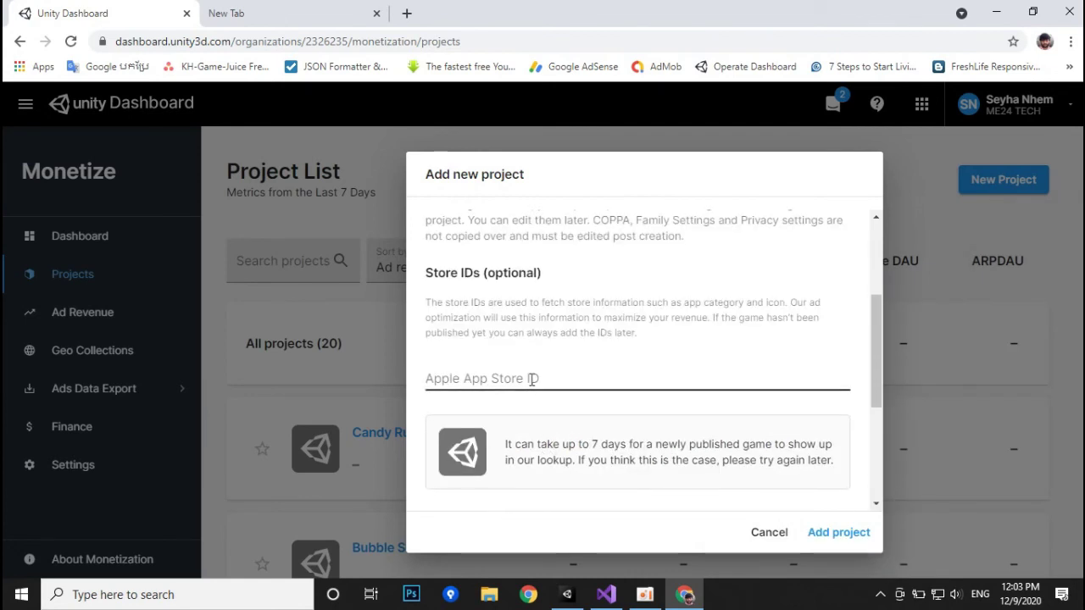
left_click(531, 378)
scroll(582, 438, "down", 3)
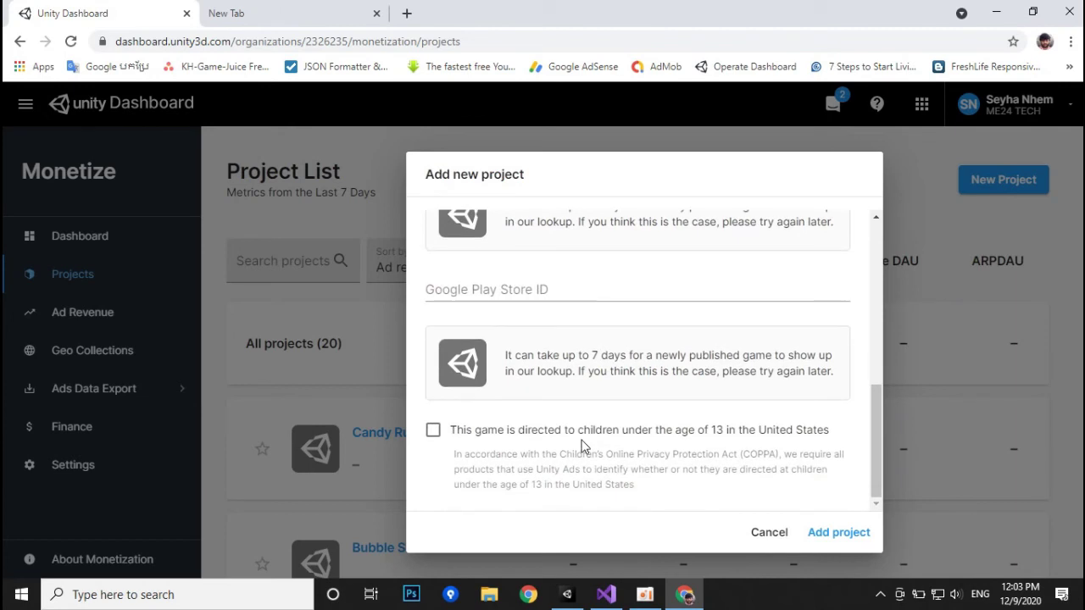
left_click(841, 534)
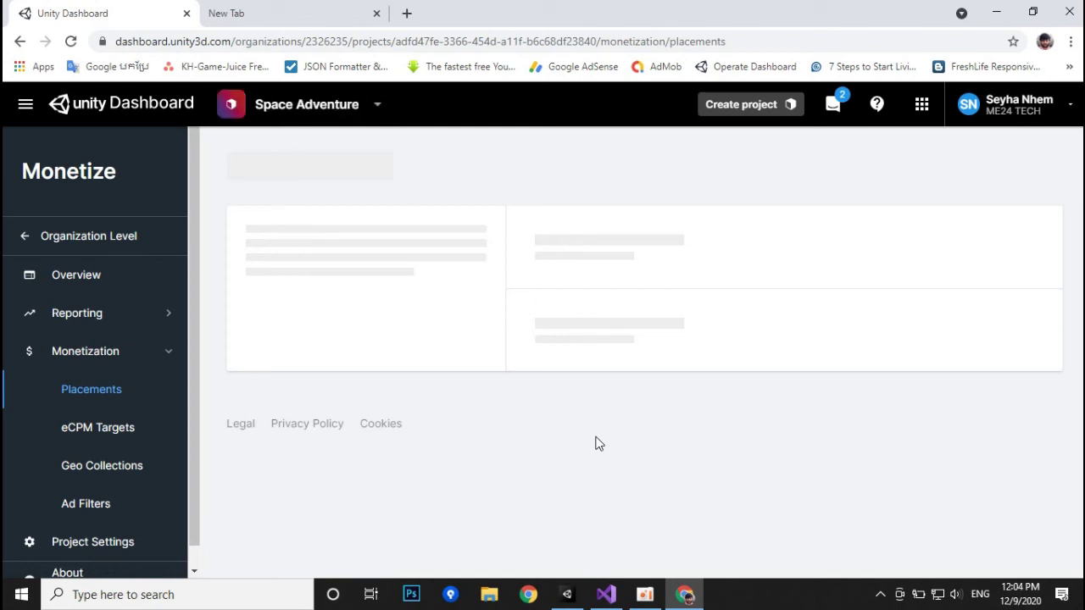
Open the GameSystem script from the Common folder and go to the definition of Initialize.
left_click(567, 594)
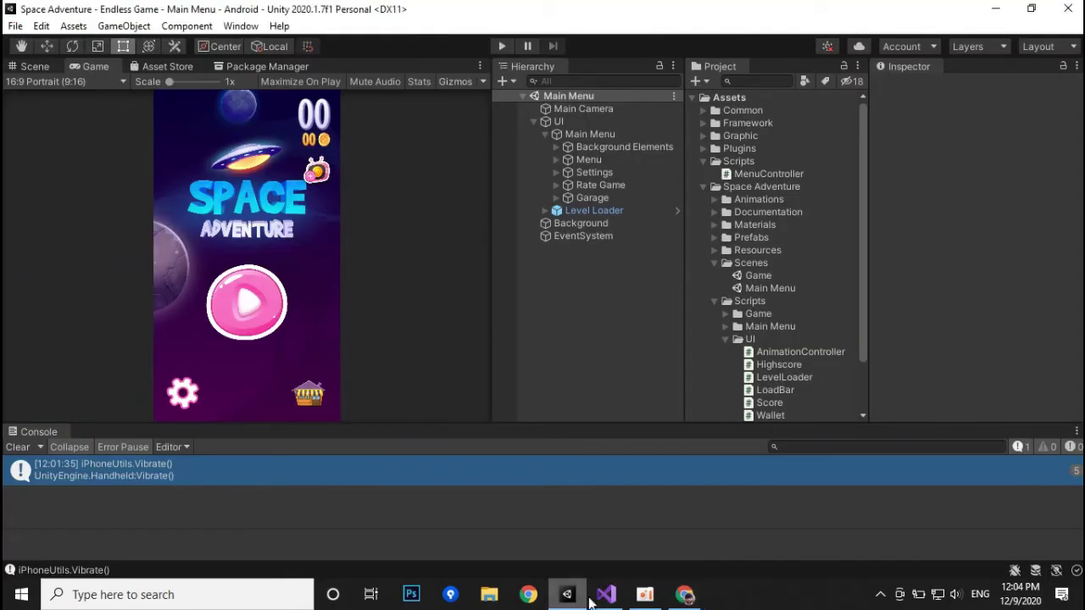
left_click(704, 110)
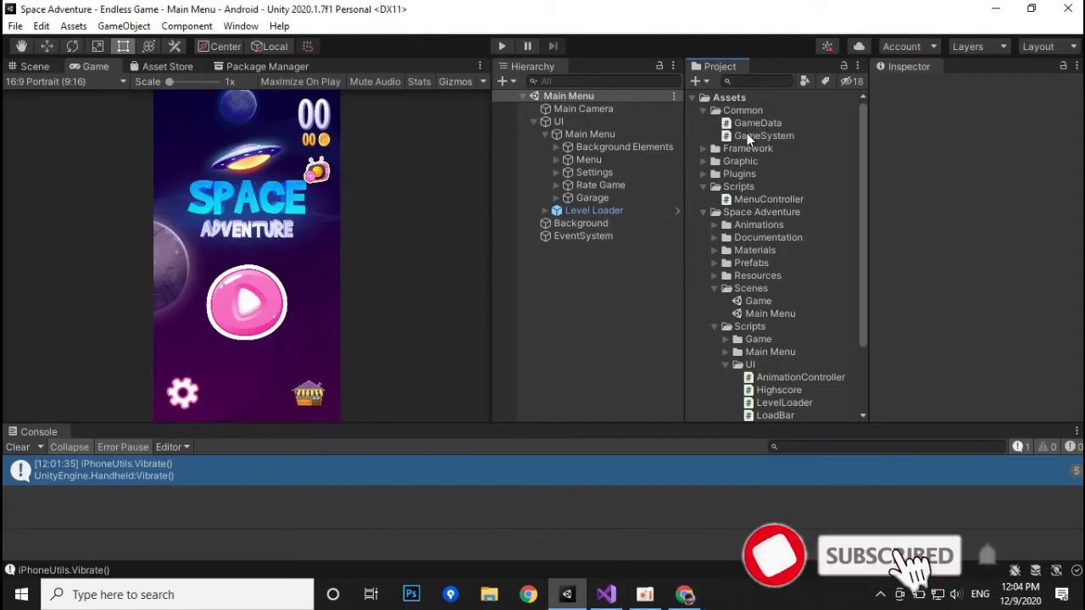
double_click(756, 134)
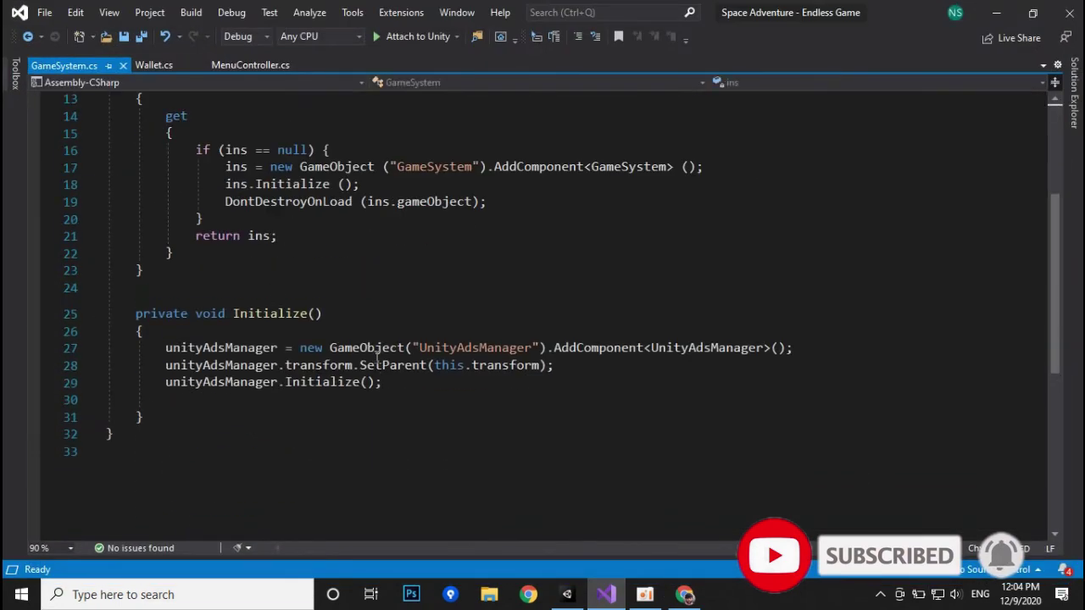
left_click(320, 382)
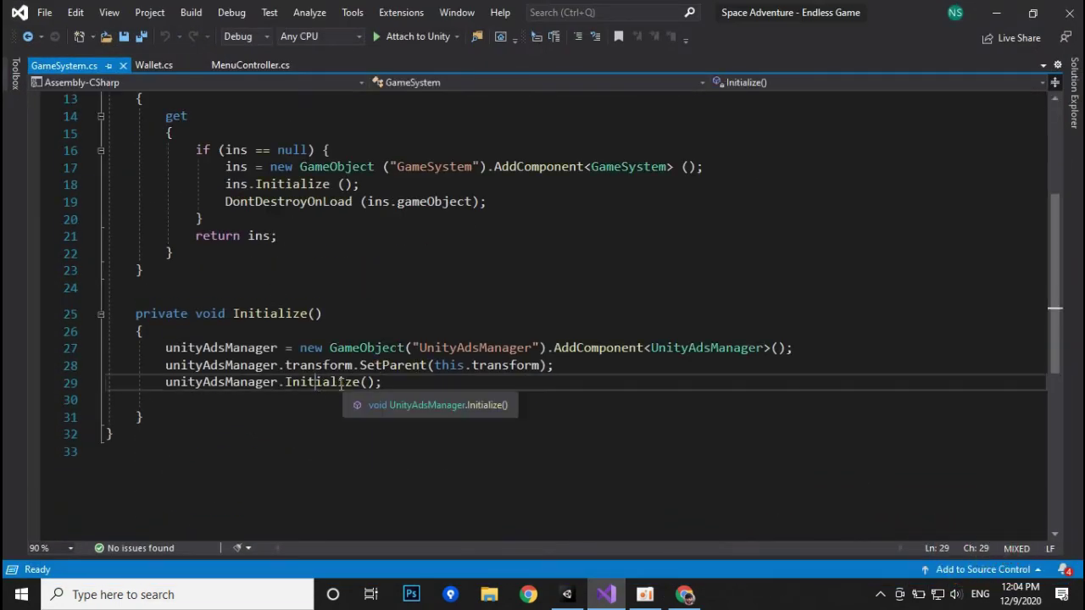
right_click(337, 384)
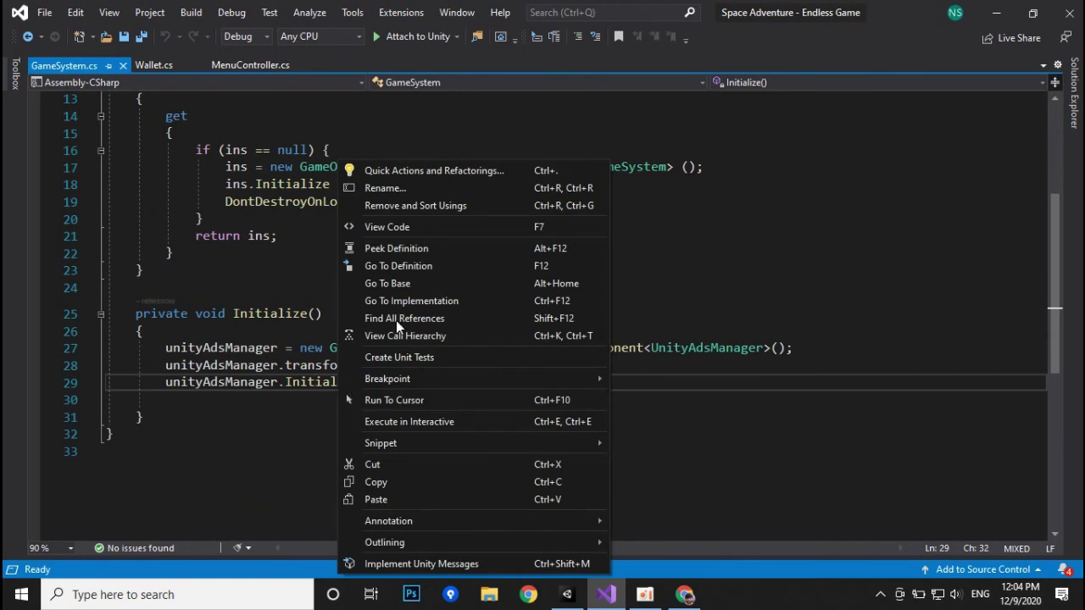
left_click(394, 268)
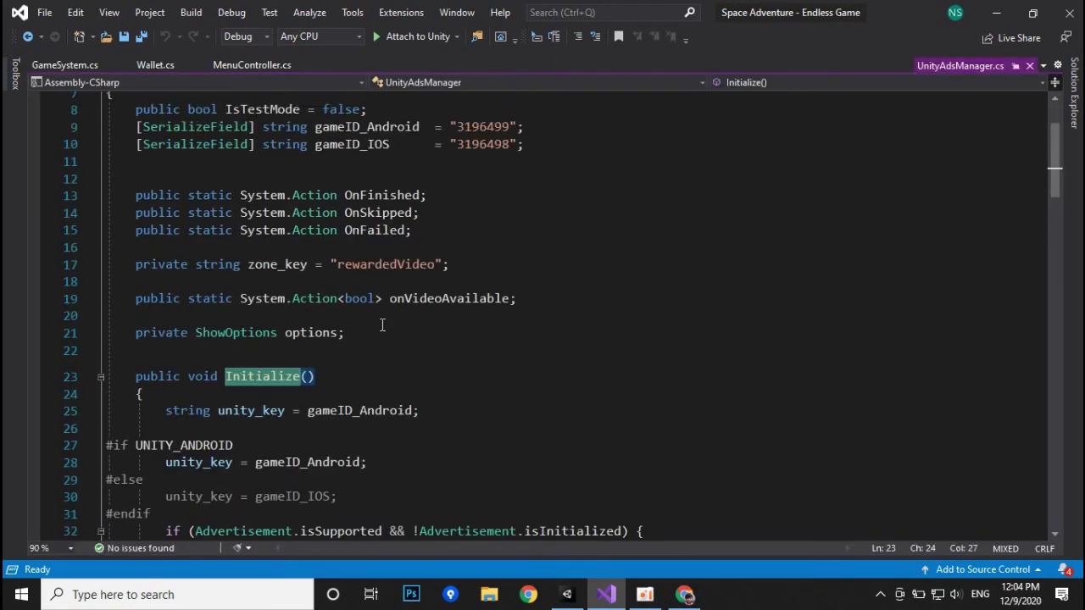
Clear the old Android (3196499) and iOS (3196498) game IDs and save UnityAdsManager.cs.
scroll(383, 325, "up", 1)
scroll(475, 298, "up", 2)
left_click(359, 243)
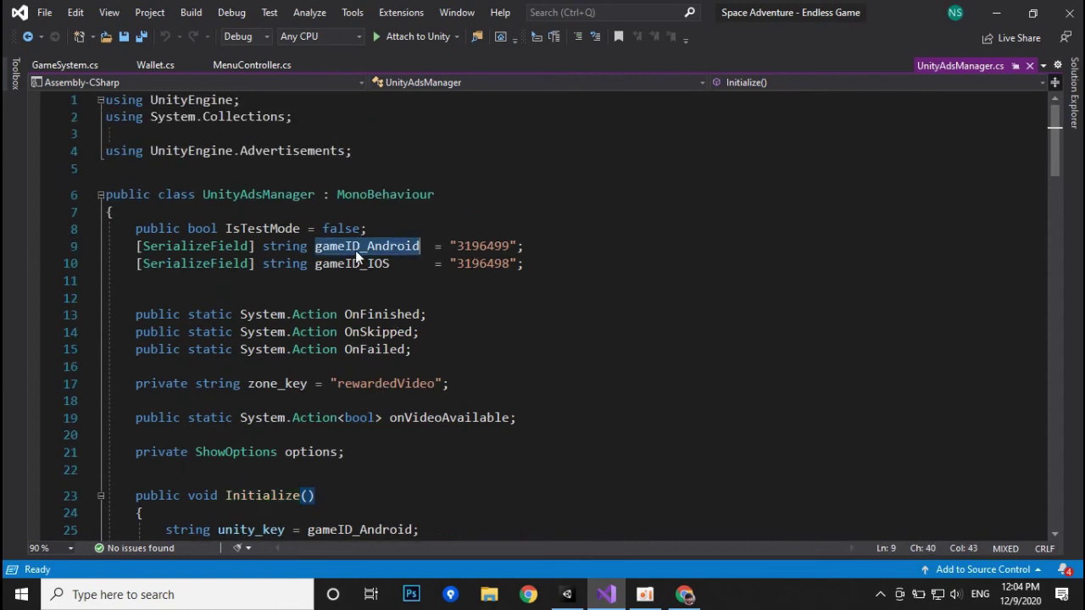
key("Down")
double_click(492, 247)
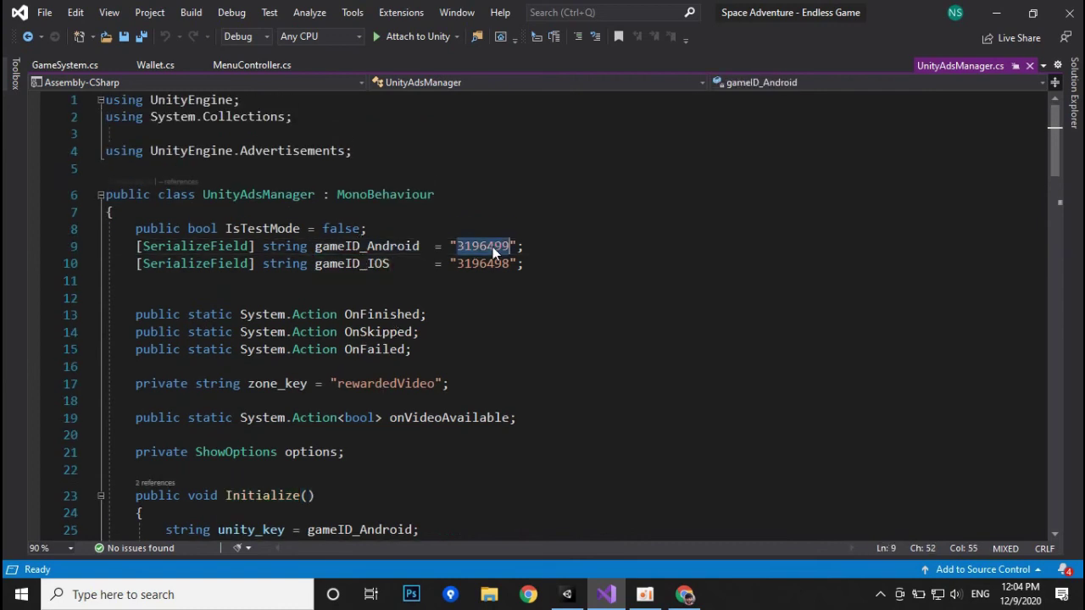
key("BackSpace")
double_click(490, 261)
key("BackSpace")
key("ctrl+s")
Copy the iOS game ID 3931704 from the dashboard into gameID_IOS.
left_click(685, 594)
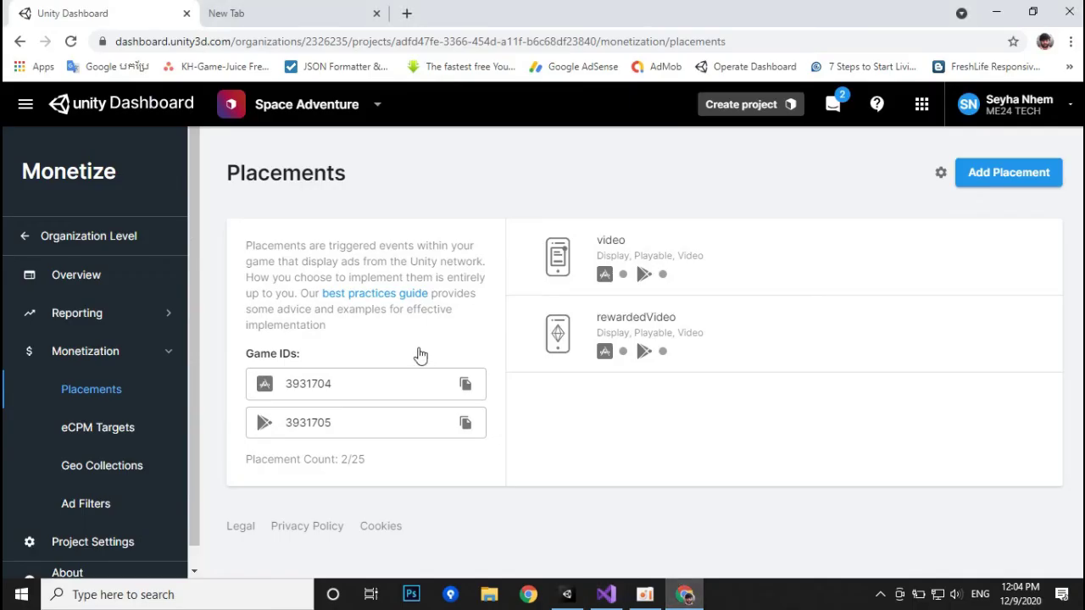
left_click(465, 386)
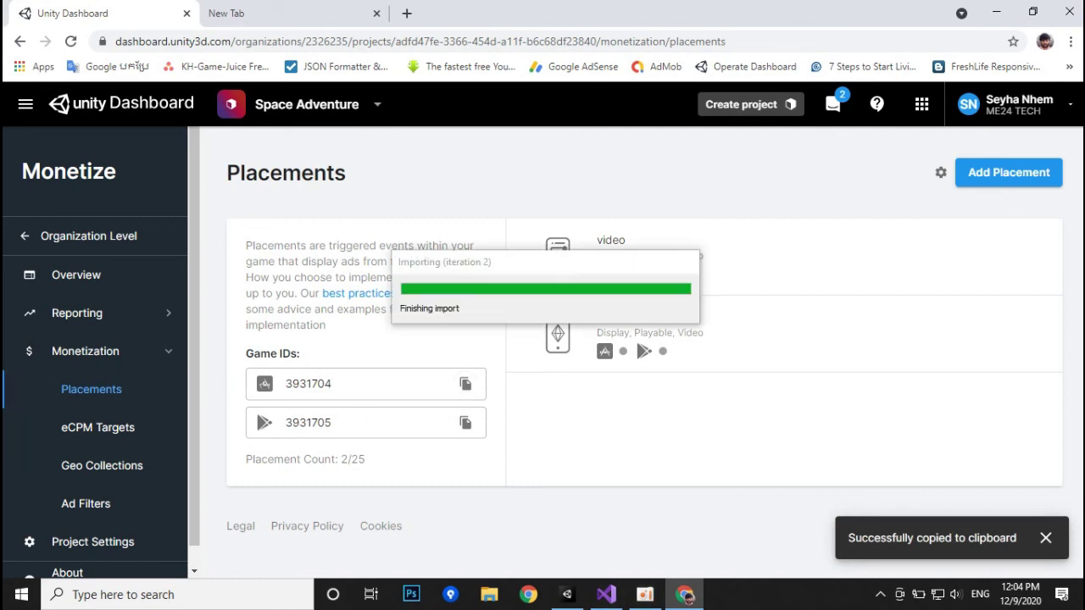
left_click(606, 594)
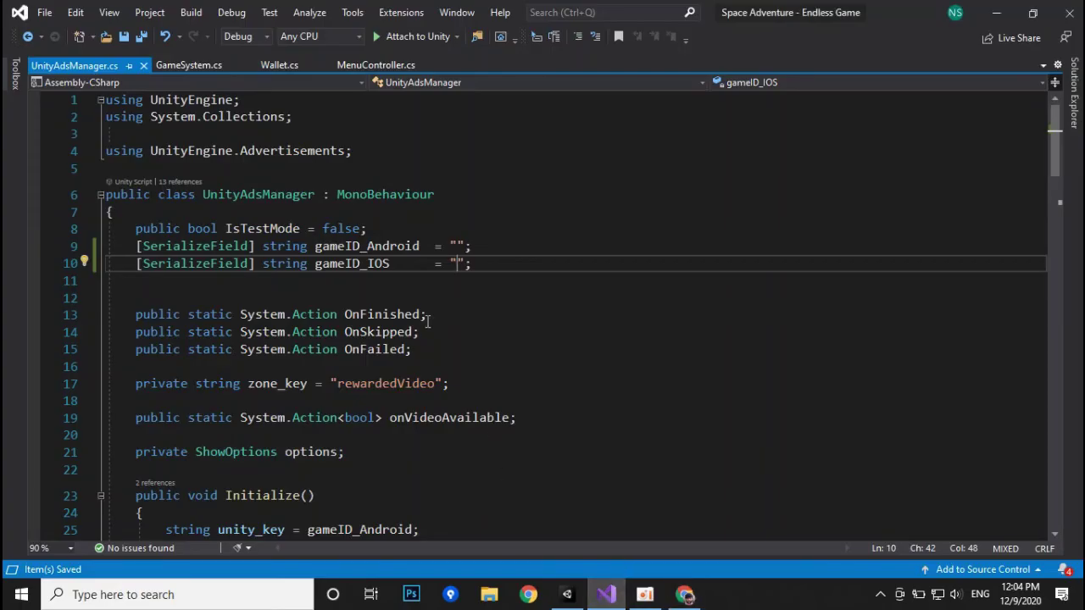
key("ctrl+v")
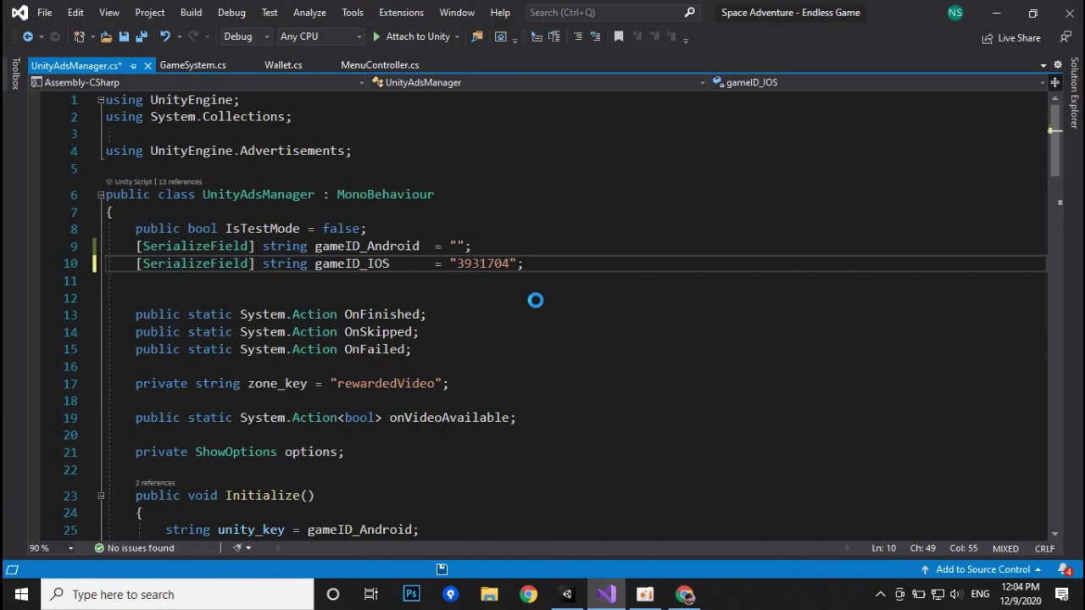
Copy the Android game ID 3931705 from the dashboard into gameID_Android.
left_click(683, 597)
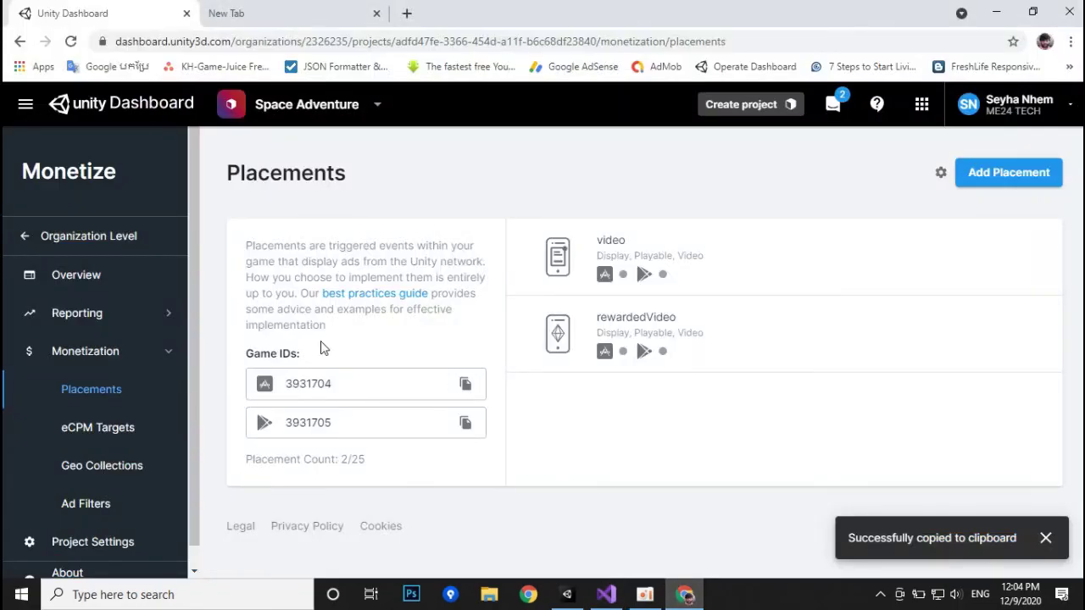
left_click(464, 425)
left_click(605, 594)
left_click(457, 245)
key("ctrl+v")
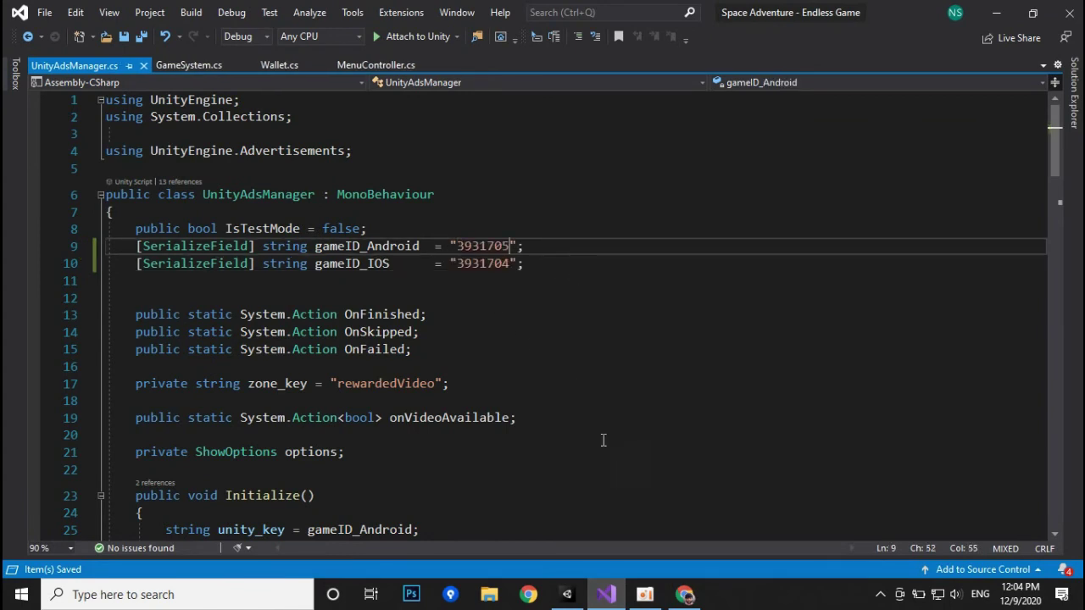
left_click(539, 351)
left_click(640, 596)
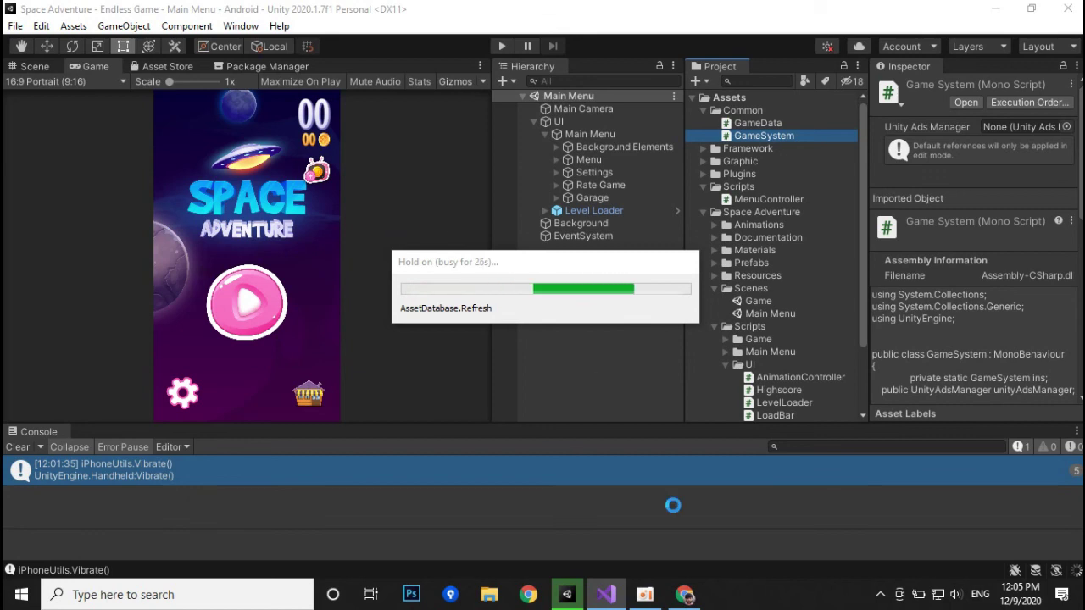
Let Unity finish recompiling the updated scripts, then run the game in Play mode.
left_click(652, 597)
left_click(437, 198)
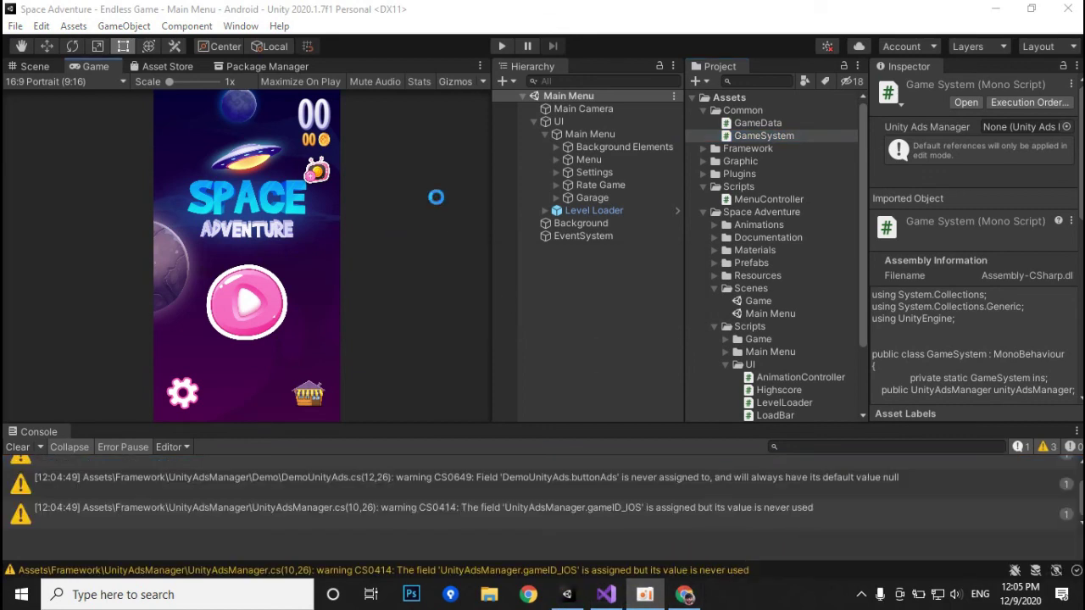
left_click(502, 47)
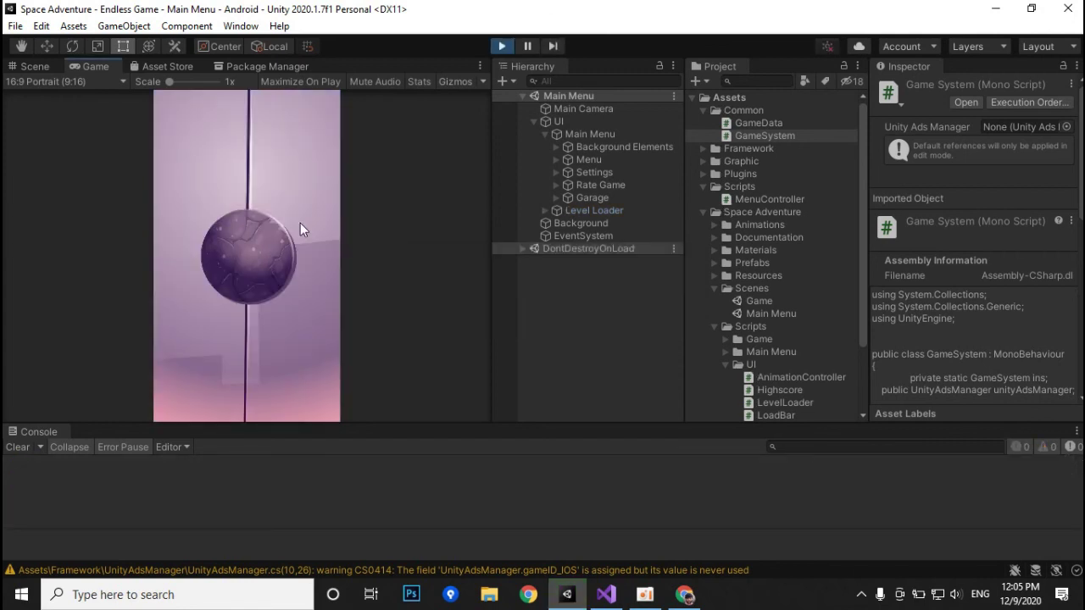
Watch four rewarded test ads to earn coins.
left_click(322, 175)
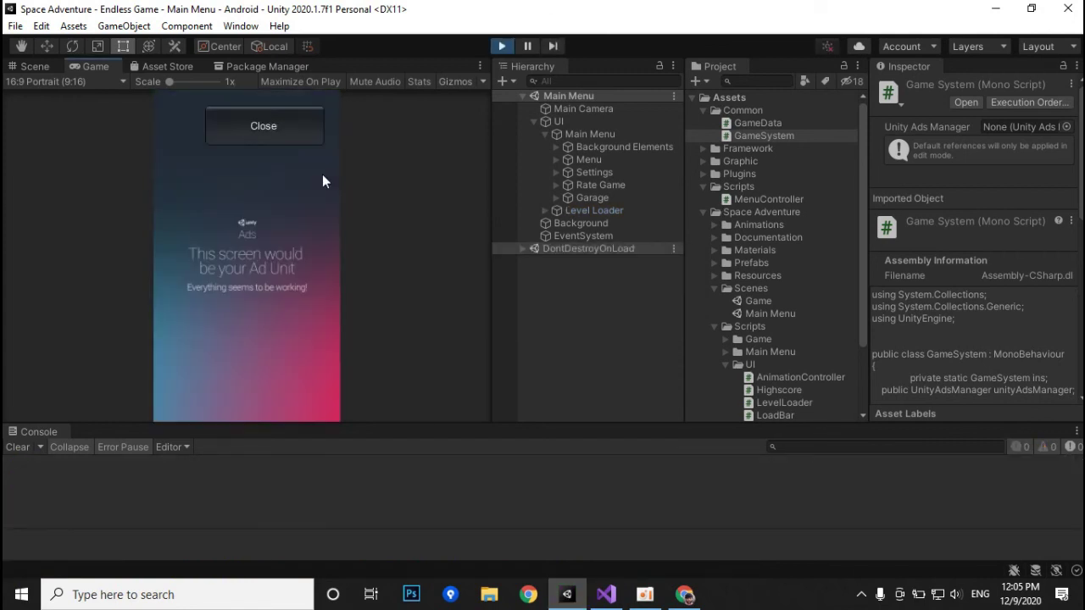
left_click(286, 138)
left_click(322, 174)
left_click(307, 134)
left_click(327, 168)
left_click(322, 141)
left_click(316, 172)
left_click(294, 132)
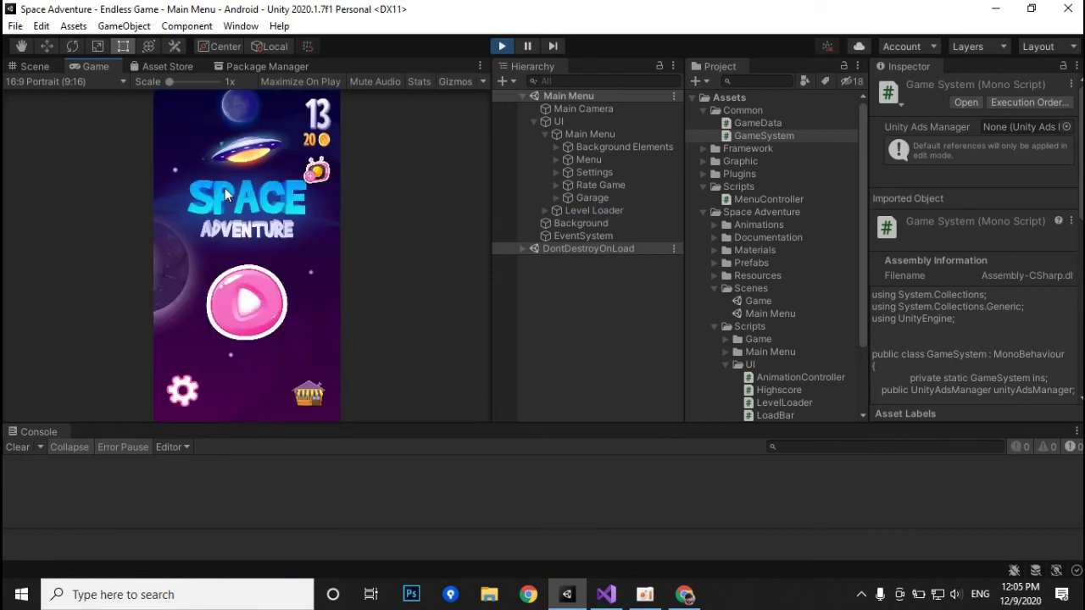
Open and close the settings panel, then browse the garage items.
left_click(185, 392)
left_click(310, 192)
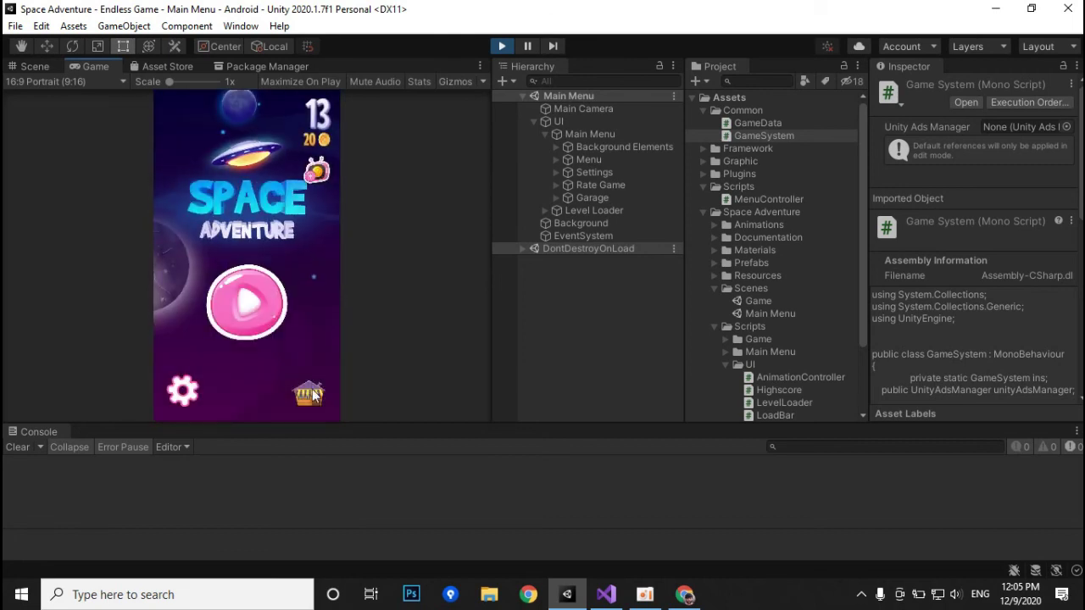
left_click(310, 391)
left_click(318, 301)
left_click(318, 303)
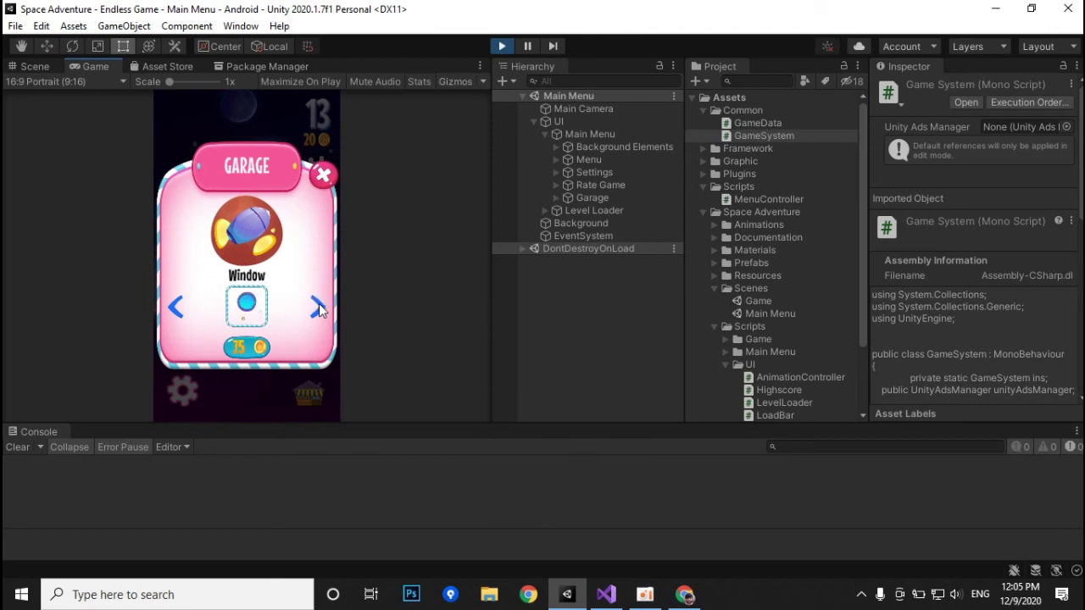
left_click(322, 176)
Watch one more ad, then try buying the 75-coin Window and browse Lamps and Wings.
left_click(320, 127)
left_click(319, 174)
left_click(295, 127)
left_click(313, 394)
left_click(245, 349)
left_click(180, 316)
left_click(178, 312)
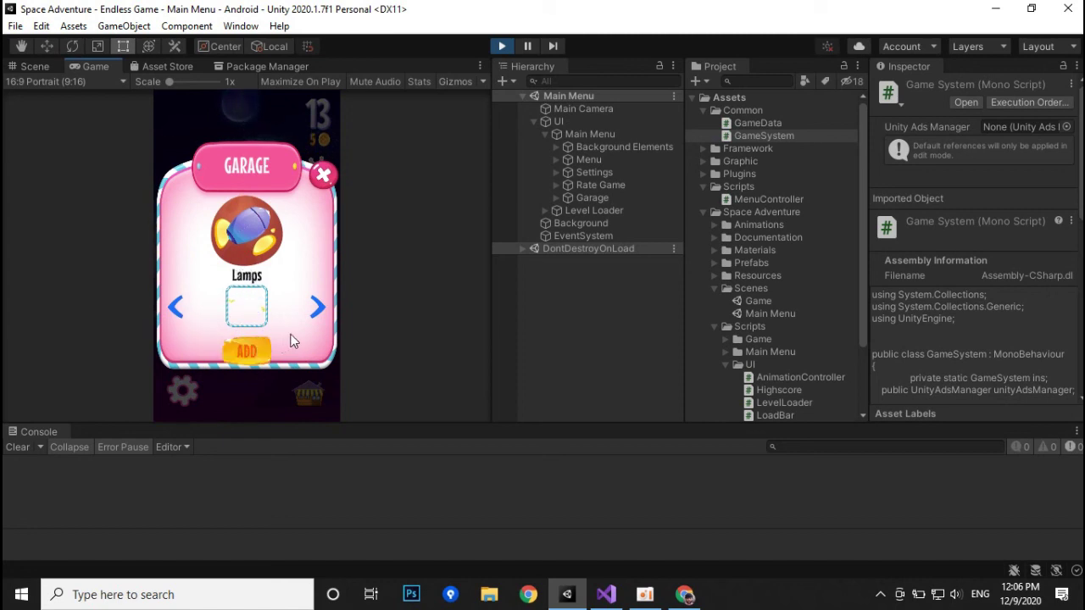
left_click(316, 313)
left_click(179, 312)
left_click(312, 309)
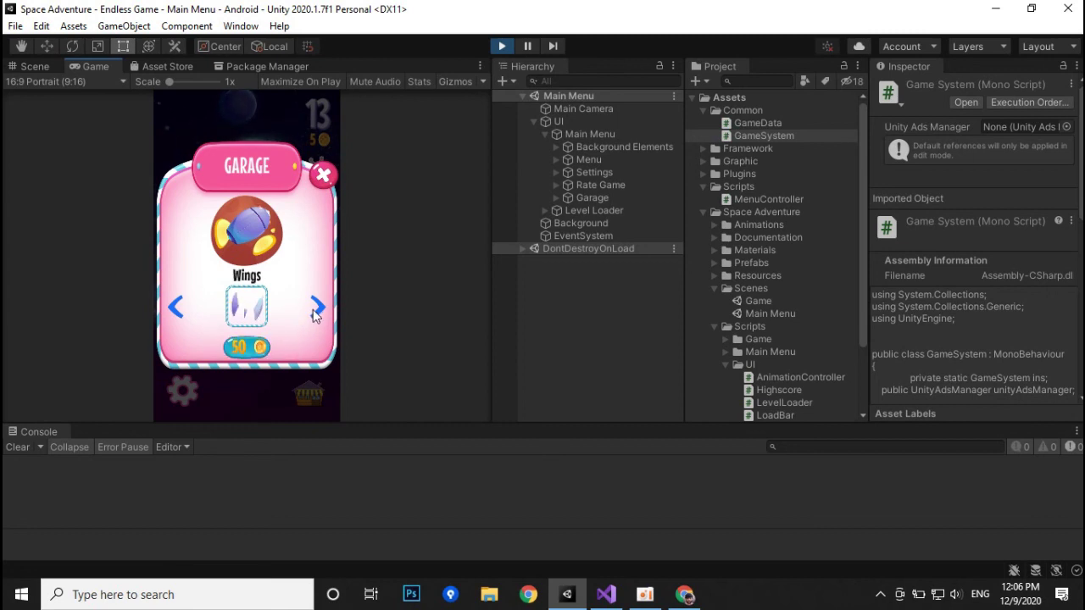
left_click(321, 175)
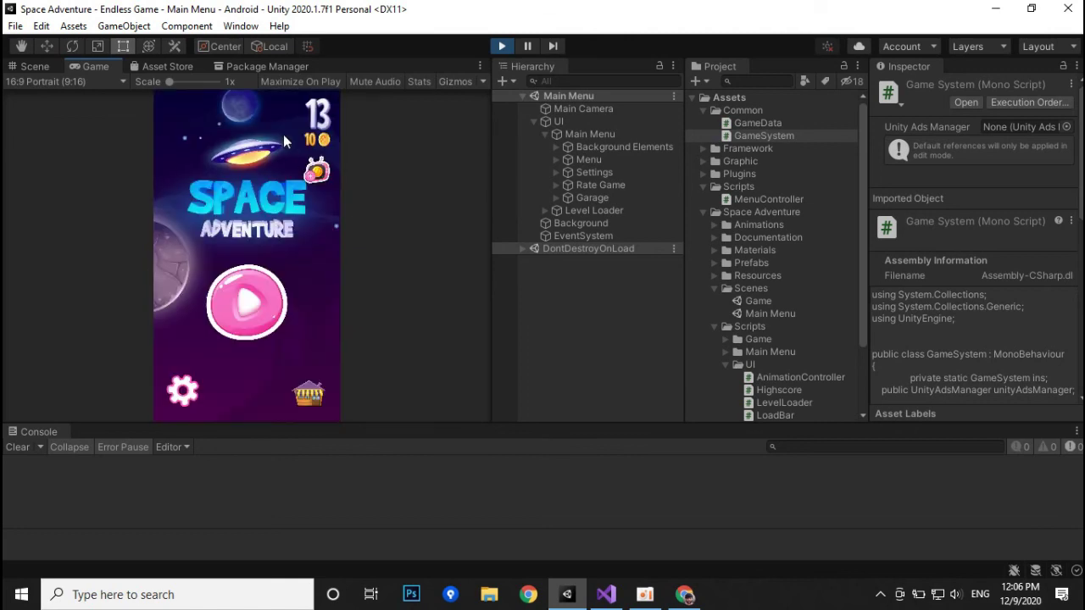
Run through a series of rewarded test ads to collect coins.
left_click(281, 129)
left_click(316, 173)
left_click(292, 136)
left_click(319, 175)
left_click(283, 130)
left_click(318, 174)
left_click(295, 129)
left_click(324, 172)
left_click(301, 135)
left_click(318, 174)
left_click(291, 136)
left_click(318, 176)
left_click(299, 142)
left_click(317, 174)
left_click(293, 131)
Buy the Wings for 50 coins in the garage.
left_click(306, 392)
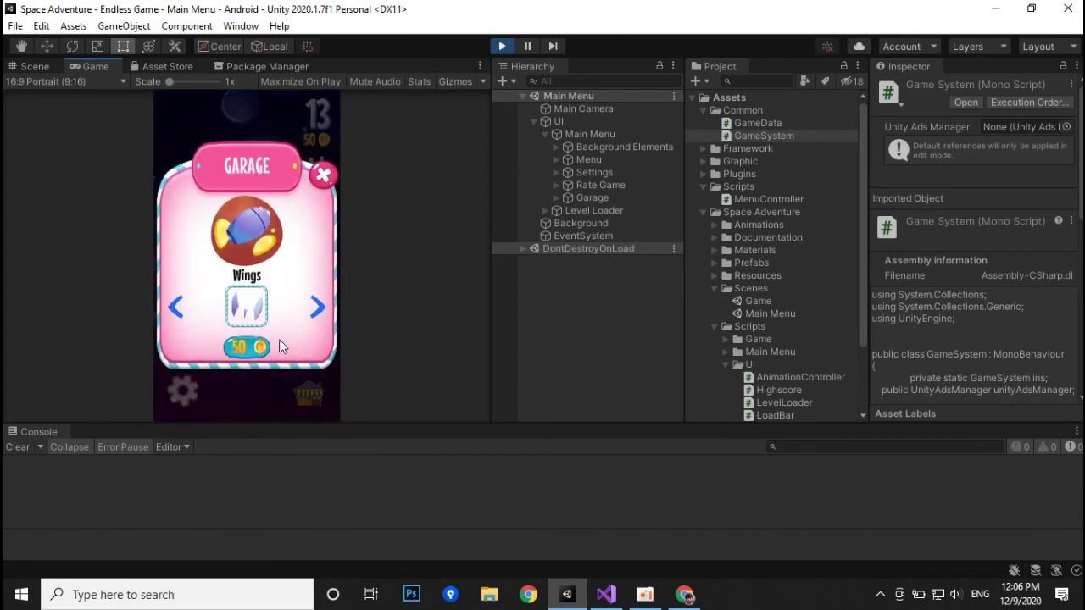
left_click(248, 351)
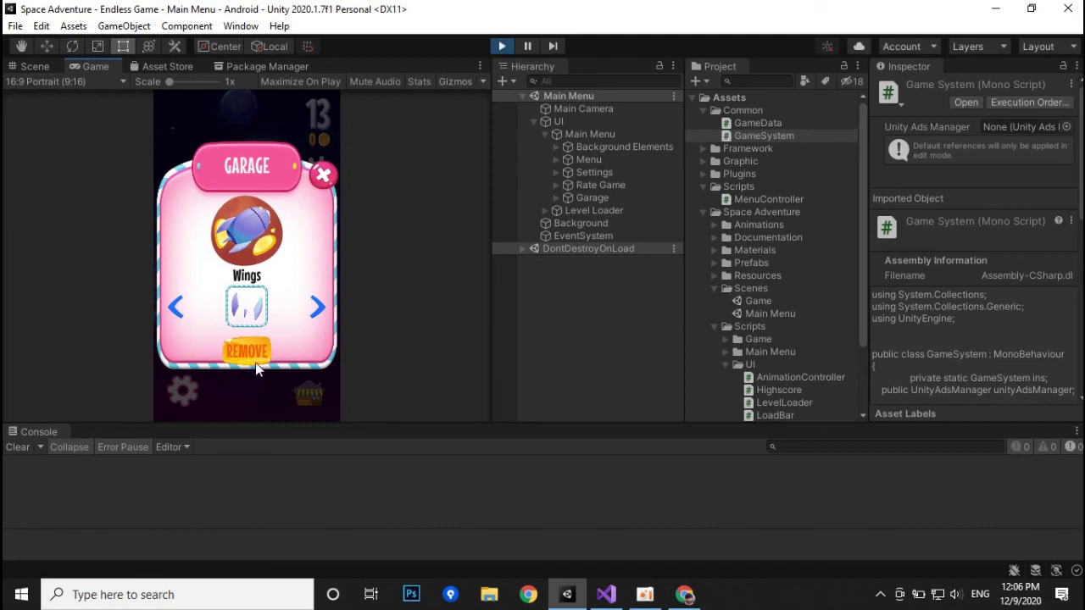
left_click(319, 310)
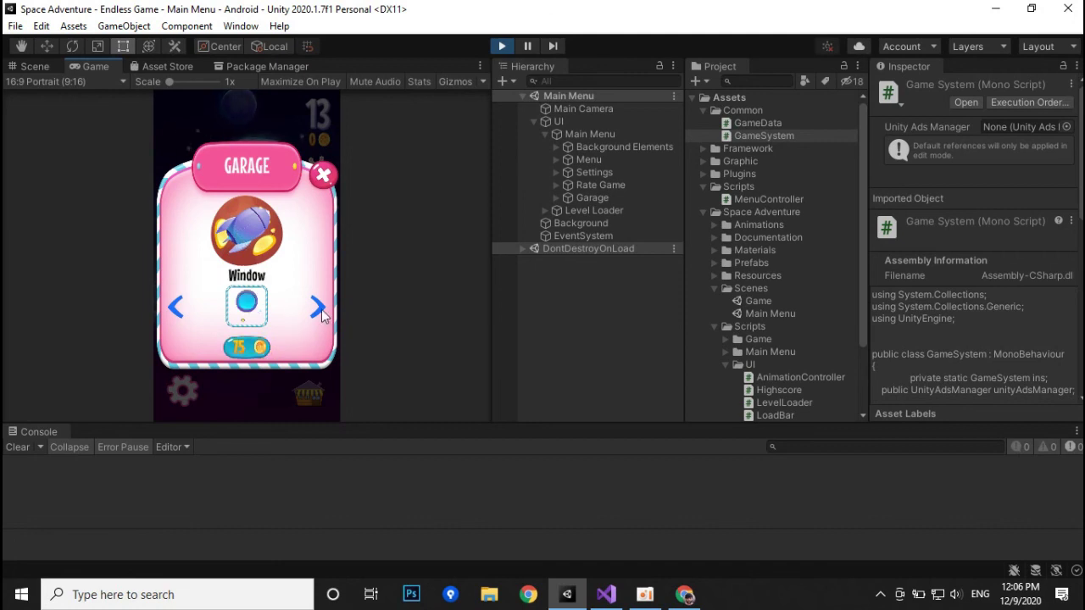
left_click(323, 174)
Watch more rewarded test ads until the wallet reaches 80 coins.
left_click(316, 174)
left_click(295, 127)
left_click(317, 176)
left_click(288, 133)
left_click(316, 174)
left_click(292, 128)
left_click(316, 173)
left_click(286, 125)
left_click(316, 174)
left_click(286, 125)
left_click(316, 173)
left_click(285, 125)
left_click(317, 174)
left_click(285, 126)
left_click(316, 172)
left_click(285, 126)
left_click(316, 173)
left_click(285, 125)
left_click(316, 174)
left_click(285, 125)
left_click(316, 174)
left_click(284, 125)
left_click(317, 175)
left_click(285, 126)
left_click(316, 173)
left_click(286, 125)
left_click(316, 174)
left_click(286, 125)
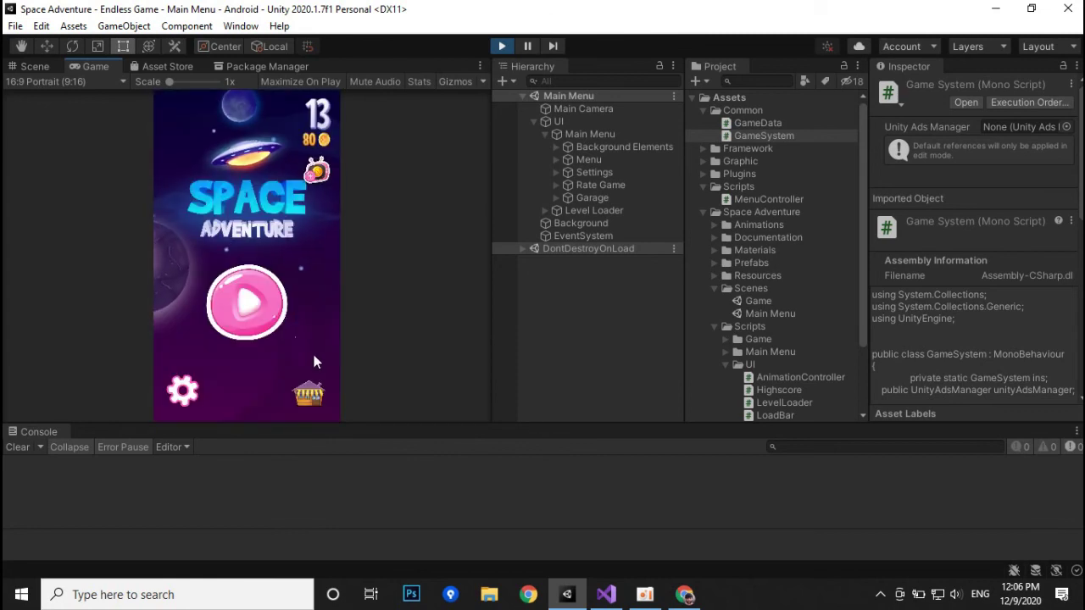
left_click(309, 392)
Add the shown garage part to the ship and start a new round.
left_click(247, 353)
left_click(323, 176)
left_click(265, 290)
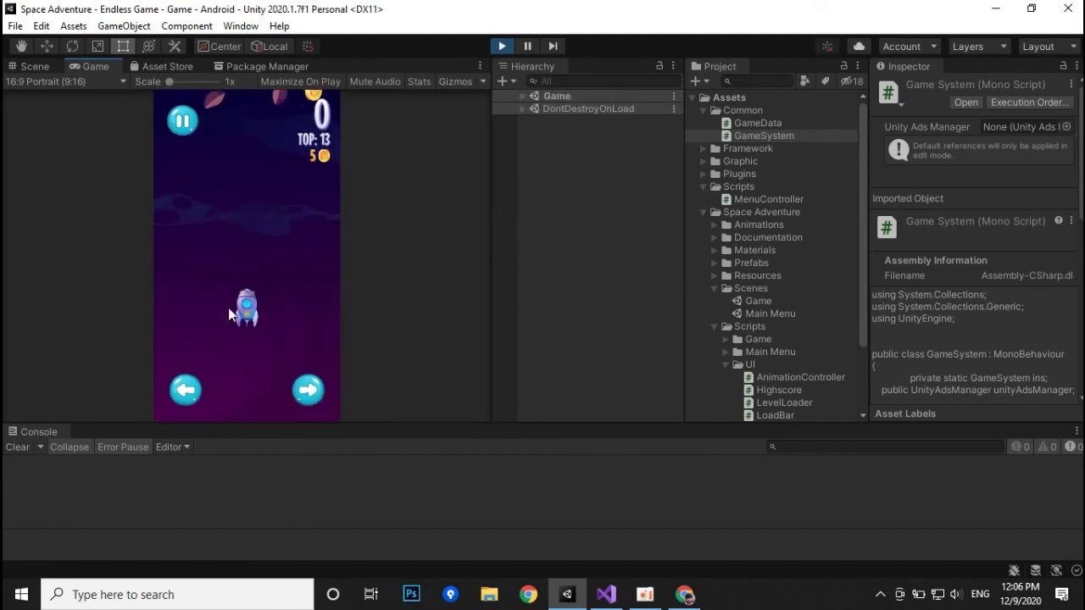
Steer the rocket left and right until game over, return home, and stop Play mode.
left_click(184, 390)
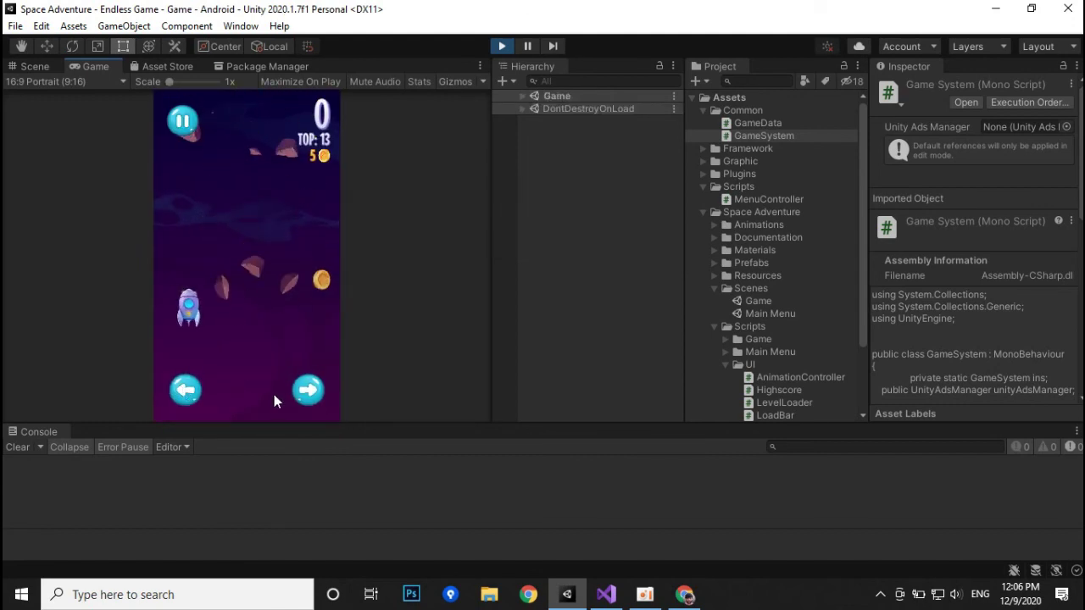
left_click(311, 394)
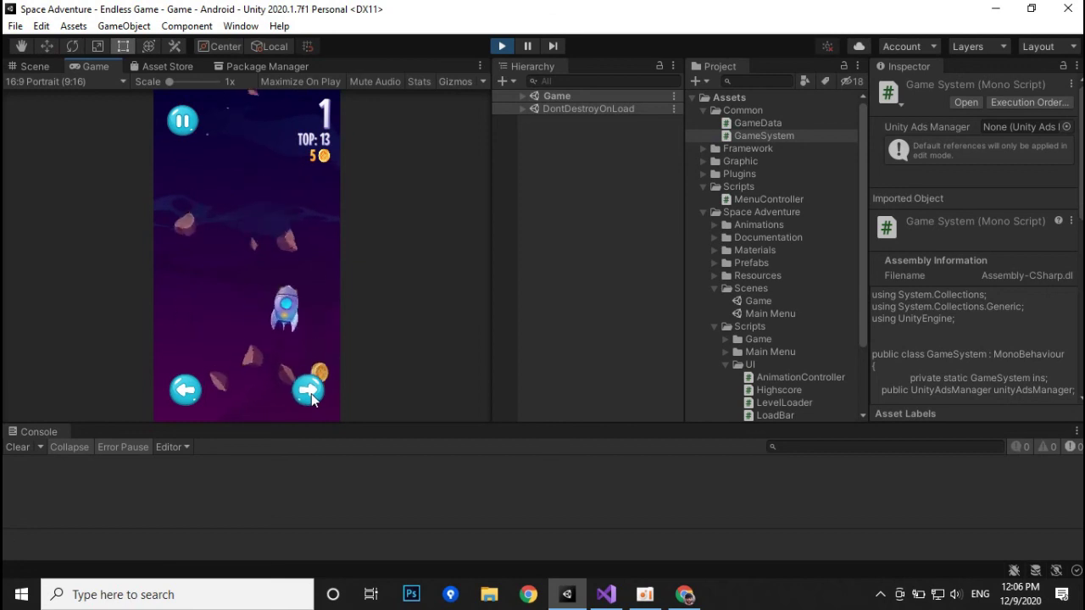
left_click(182, 390)
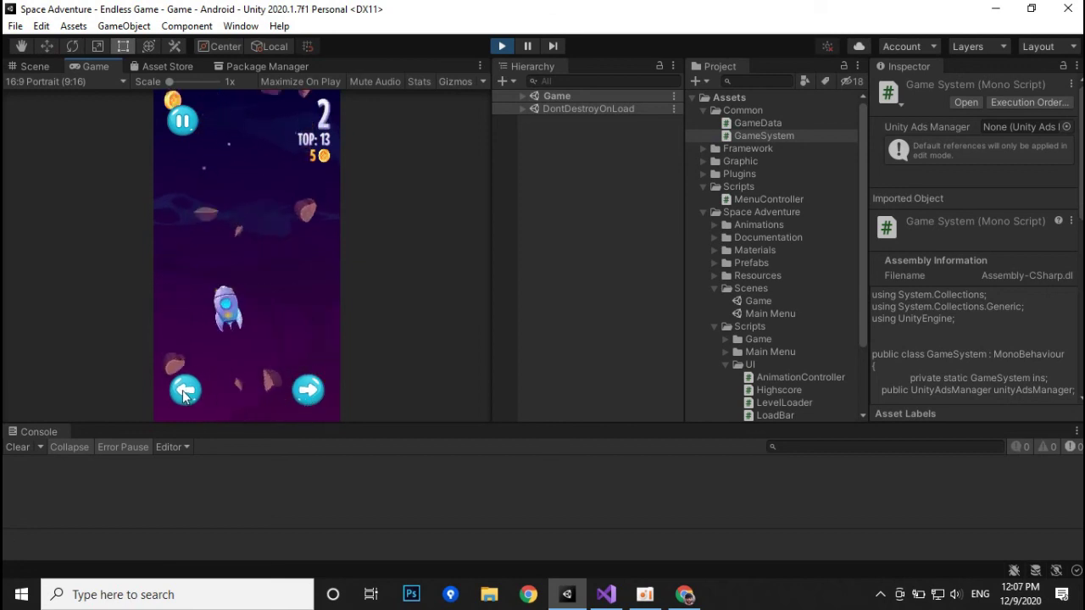
left_click(300, 394)
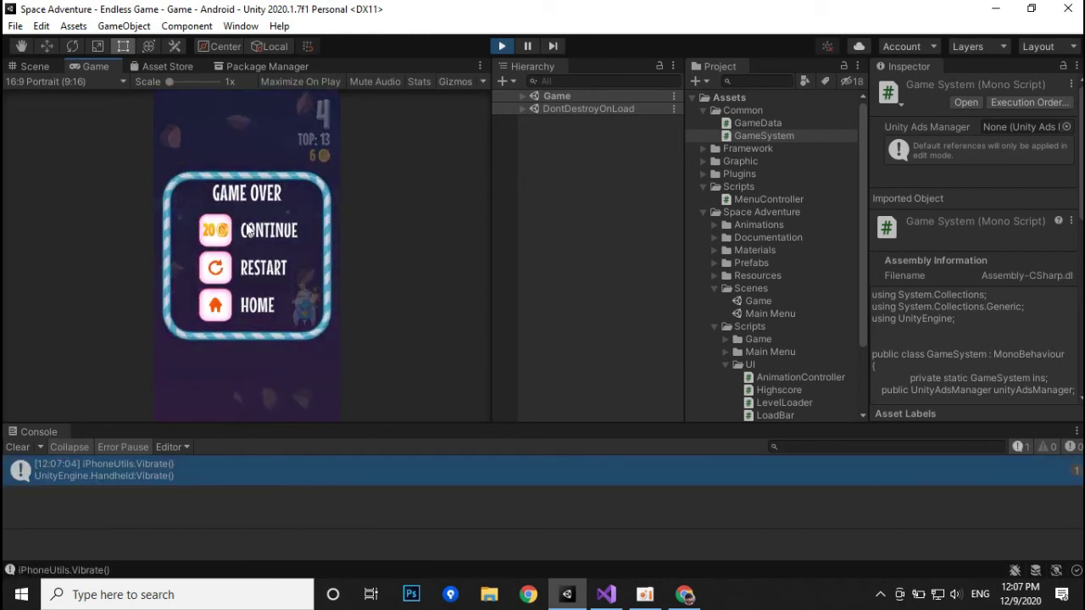
left_click(254, 230)
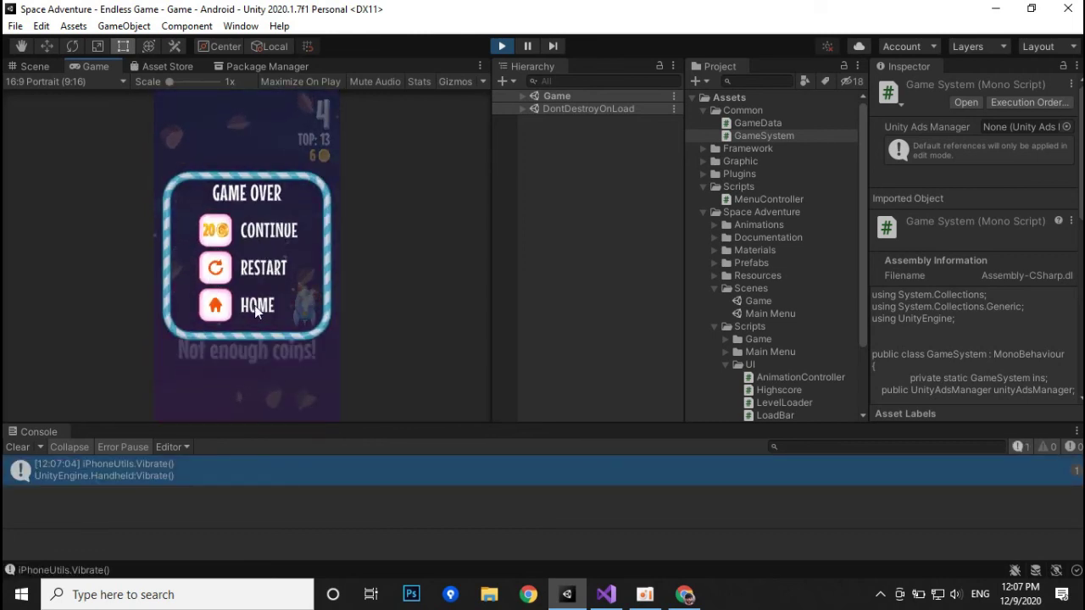
left_click(255, 306)
left_click(503, 47)
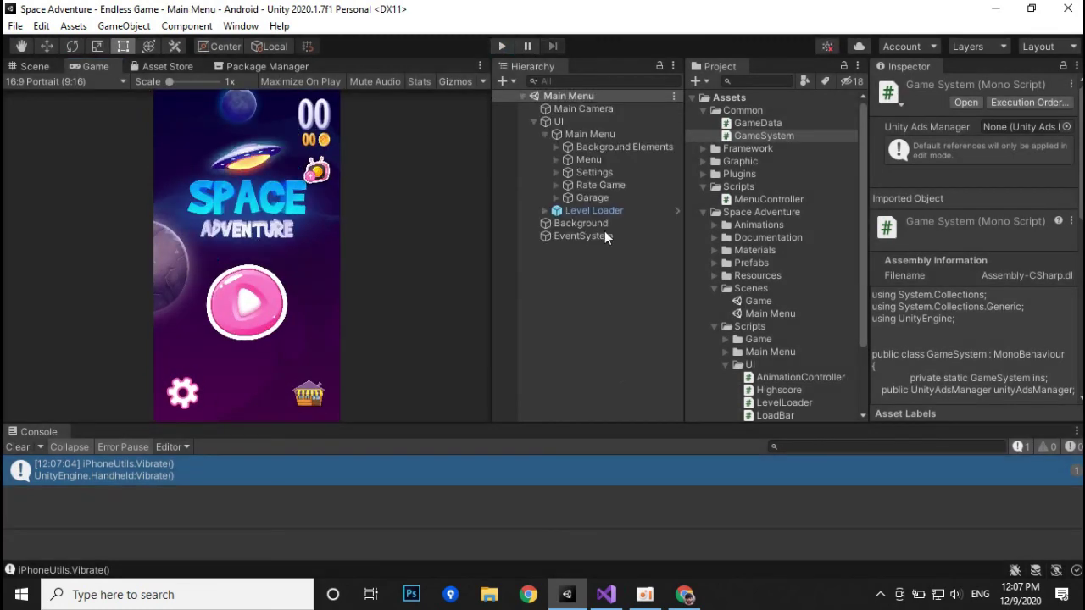